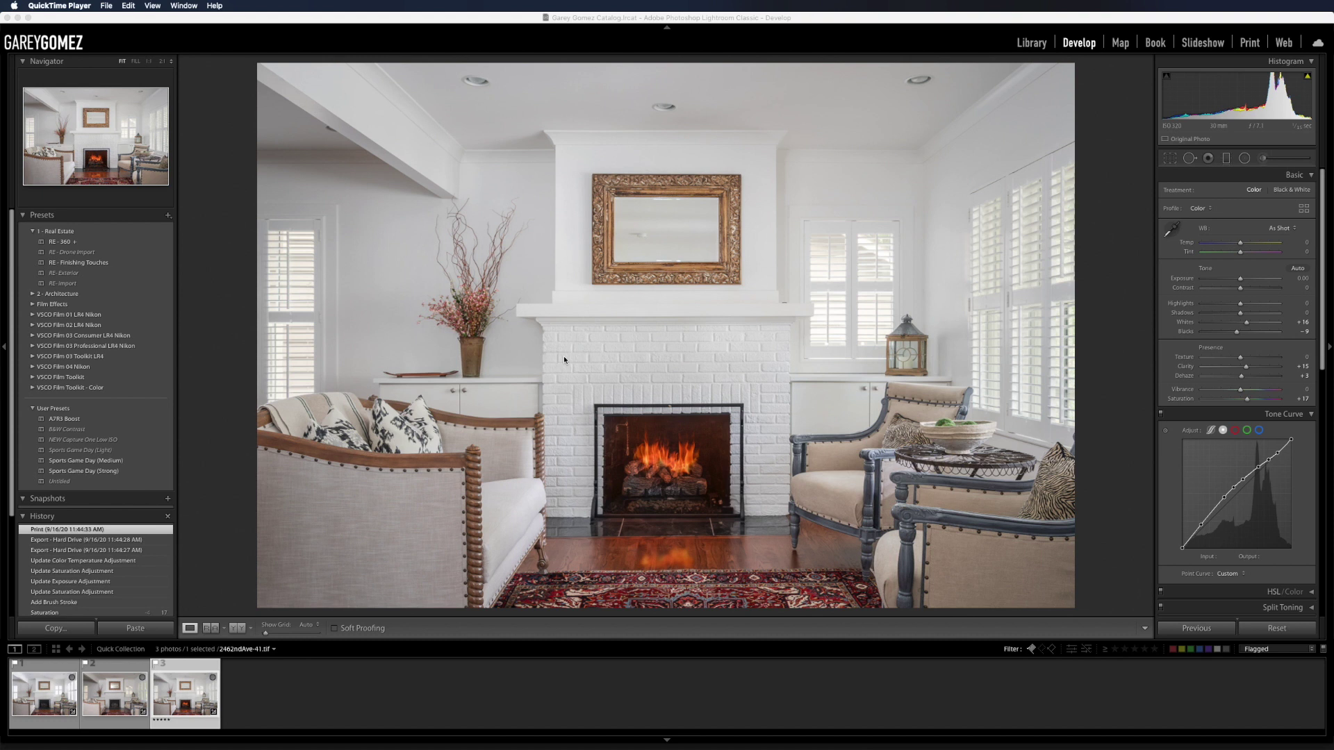
{"action": "left_click", "coordinate": [60, 668]}
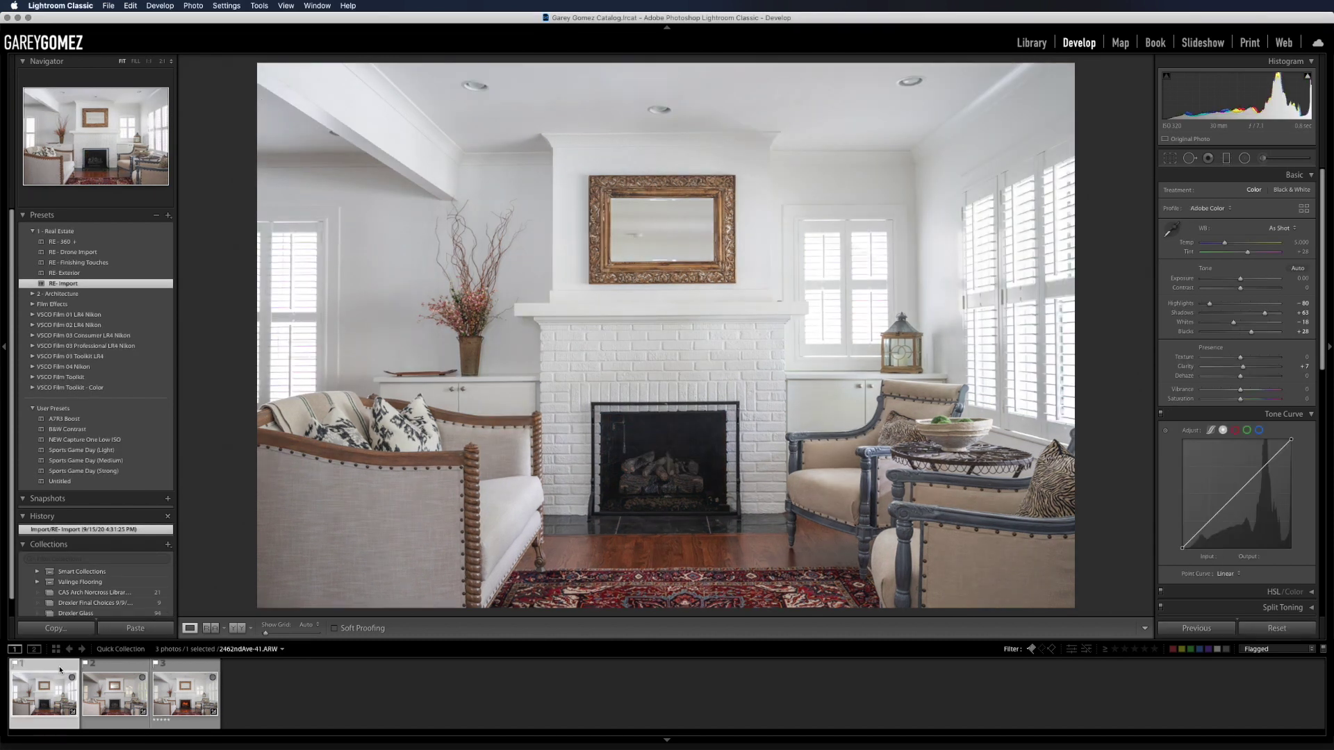
{"action": "key", "text": "Right"}
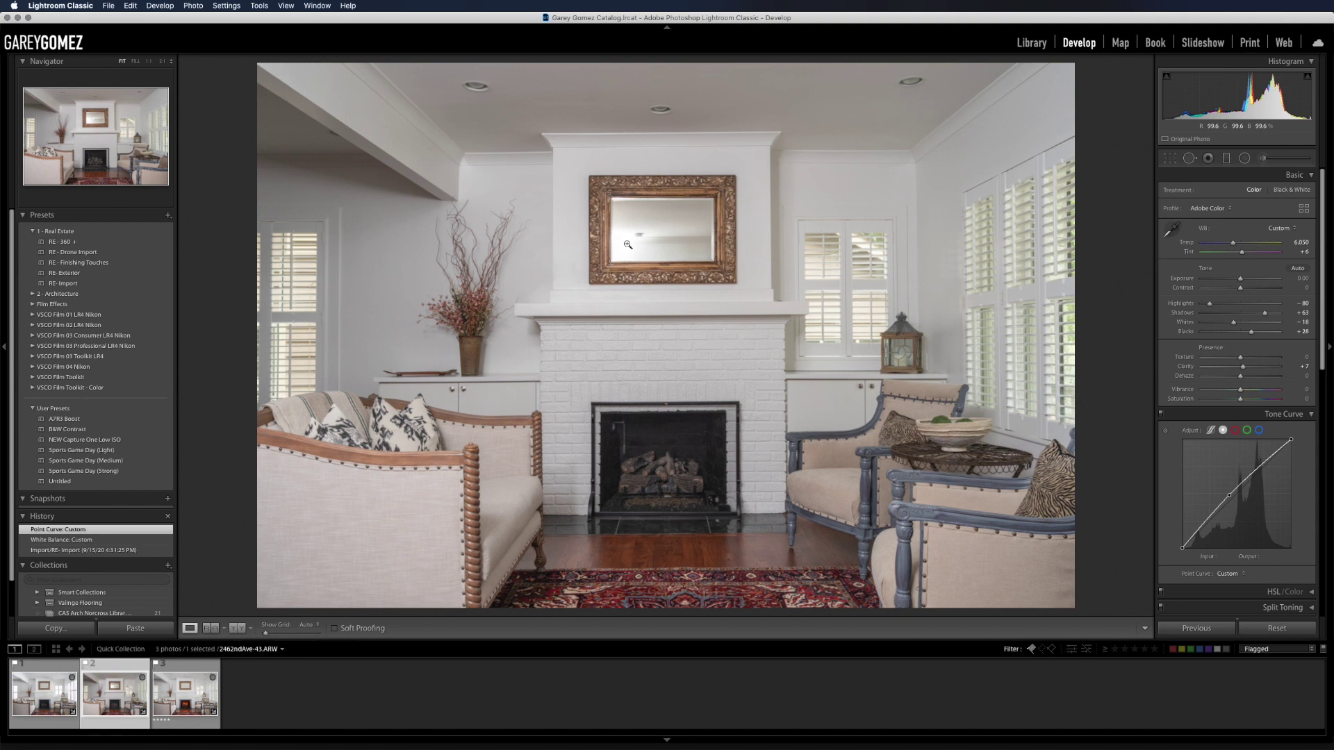
{"action": "key", "text": "Left"}
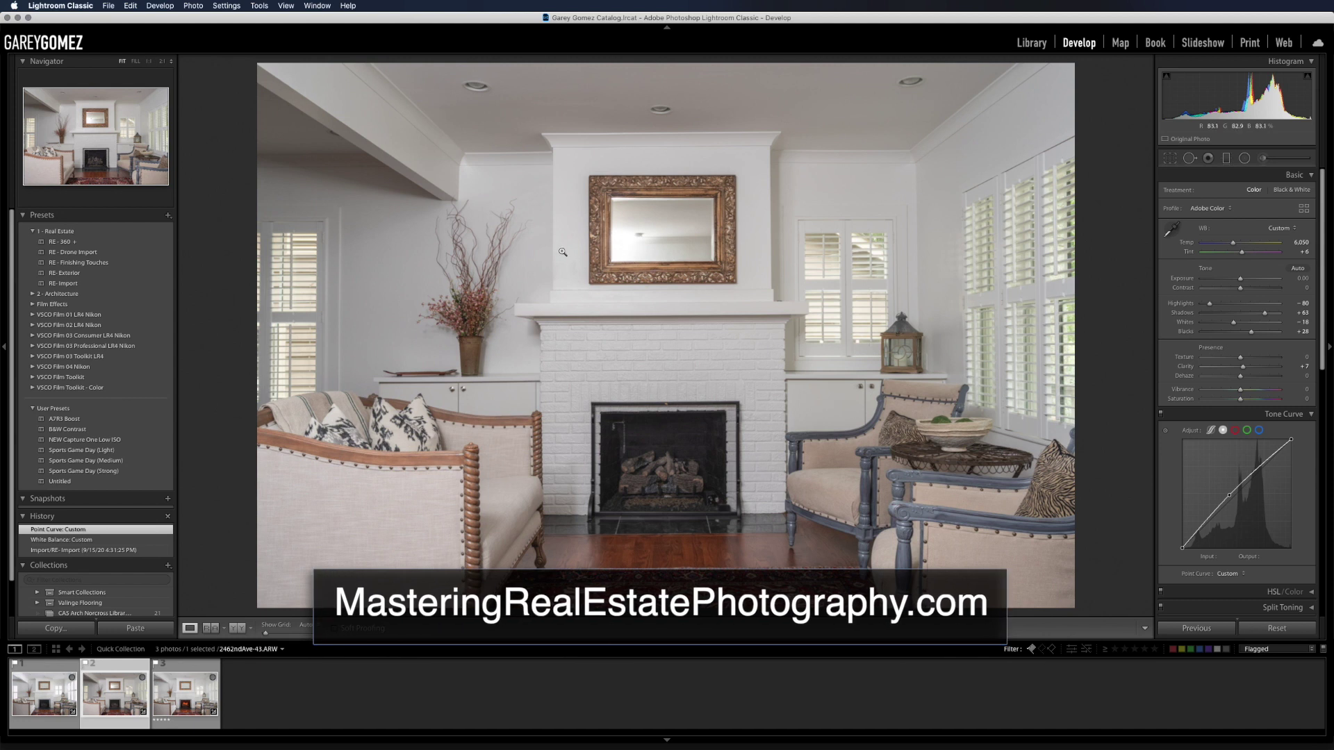
{"action": "key", "text": "Right"}
Step: Select both frames and send them to Photoshop as layers
{"action": "left_click", "coordinate": [38, 671], "text": "super"}
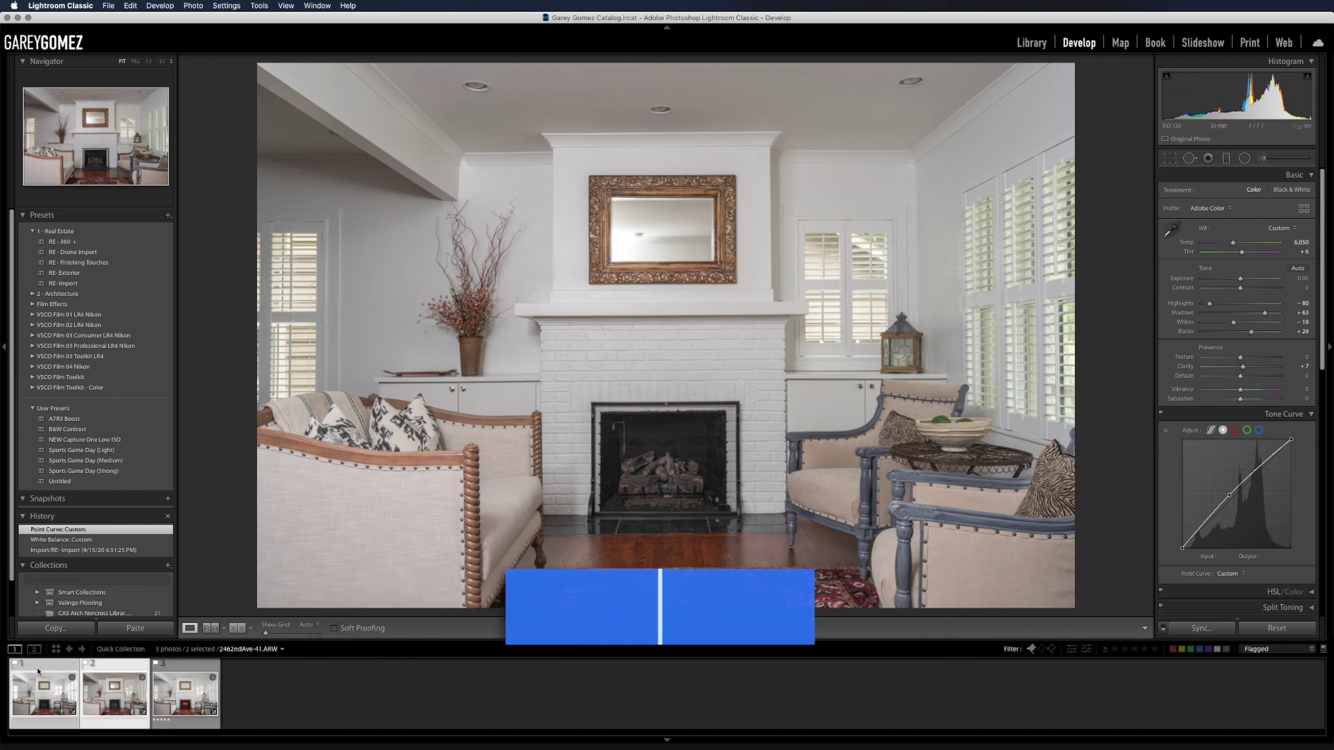
{"action": "key", "text": "super"}
{"action": "key", "text": "super+Tab"}
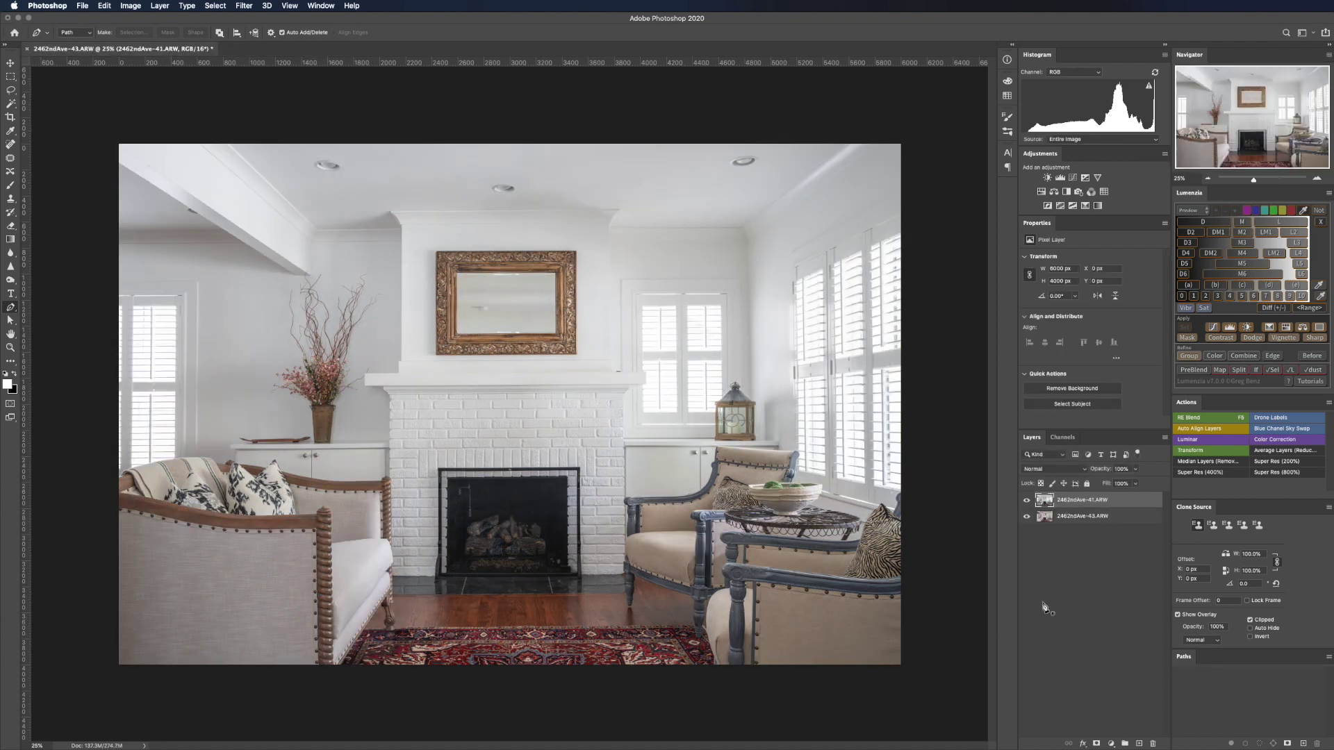
Step: Stack the 43 exposure with a mask and paint it over the ceiling and mantel with a ~1676 px brush
{"action": "key", "text": "F5"}
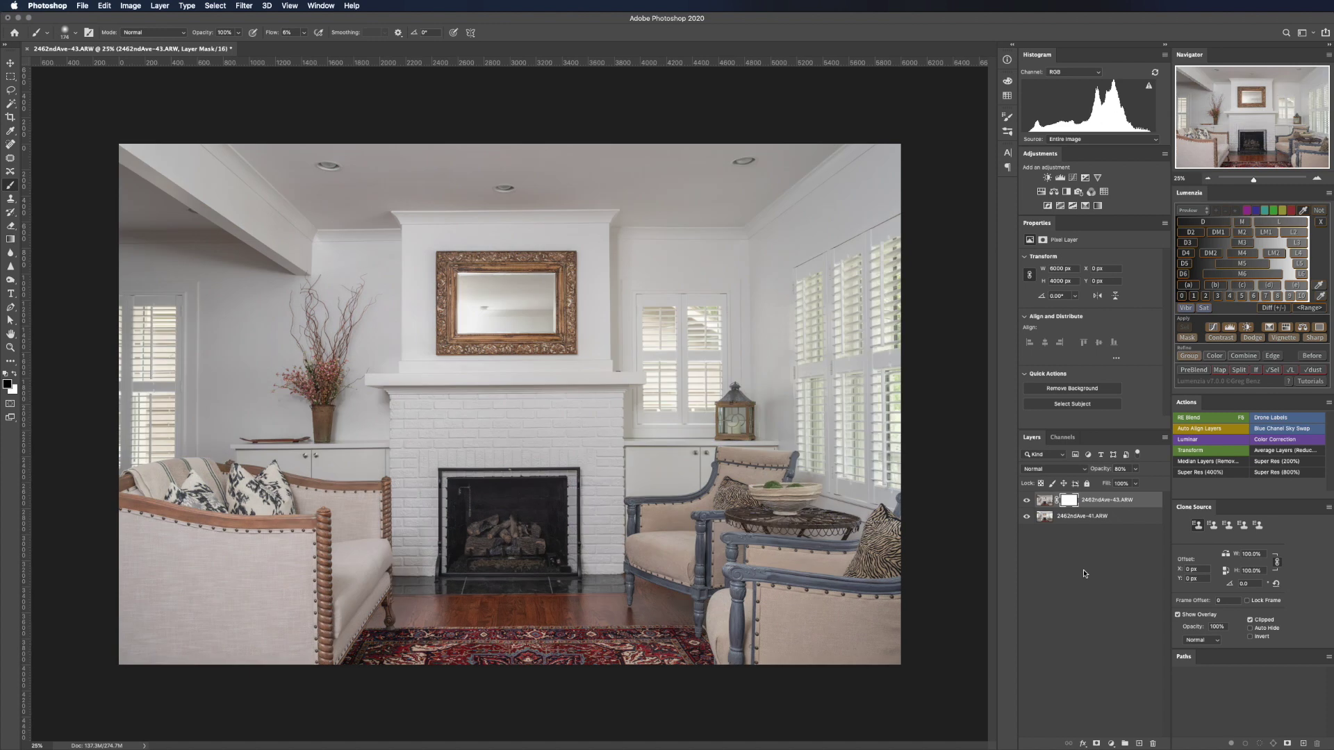
{"action": "mouse_move", "coordinate": [681, 290]}
{"action": "left_mouse_down", "text": "ctrl+alt"}
{"action": "mouse_move", "coordinate": [769, 295]}
{"action": "mouse_move", "coordinate": [573, 182]}
{"action": "mouse_move", "coordinate": [263, 179]}
{"action": "mouse_move", "coordinate": [153, 208]}
{"action": "mouse_move", "coordinate": [166, 398]}
{"action": "mouse_move", "coordinate": [98, 661]}
{"action": "mouse_move", "coordinate": [387, 695]}
{"action": "mouse_move", "coordinate": [556, 528]}
{"action": "mouse_move", "coordinate": [751, 480]}
{"action": "mouse_move", "coordinate": [854, 596]}
{"action": "mouse_move", "coordinate": [685, 191]}
{"action": "mouse_move", "coordinate": [602, 205]}
{"action": "mouse_move", "coordinate": [601, 343]}
{"action": "mouse_move", "coordinate": [506, 282]}
{"action": "mouse_move", "coordinate": [551, 271]}
{"action": "mouse_move", "coordinate": [491, 268]}
{"action": "mouse_move", "coordinate": [314, 347]}
{"action": "mouse_move", "coordinate": [327, 389]}
{"action": "mouse_move", "coordinate": [809, 333]}
{"action": "mouse_move", "coordinate": [778, 614]}
{"action": "mouse_move", "coordinate": [458, 577]}
{"action": "mouse_move", "coordinate": [513, 493]}
{"action": "mouse_move", "coordinate": [455, 452]}
{"action": "mouse_move", "coordinate": [215, 134]}
{"action": "mouse_move", "coordinate": [179, 194]}
{"action": "mouse_move", "coordinate": [669, 211]}
{"action": "mouse_move", "coordinate": [639, 207]}
{"action": "left_mouse_up", "text": "ctrl+alt"}
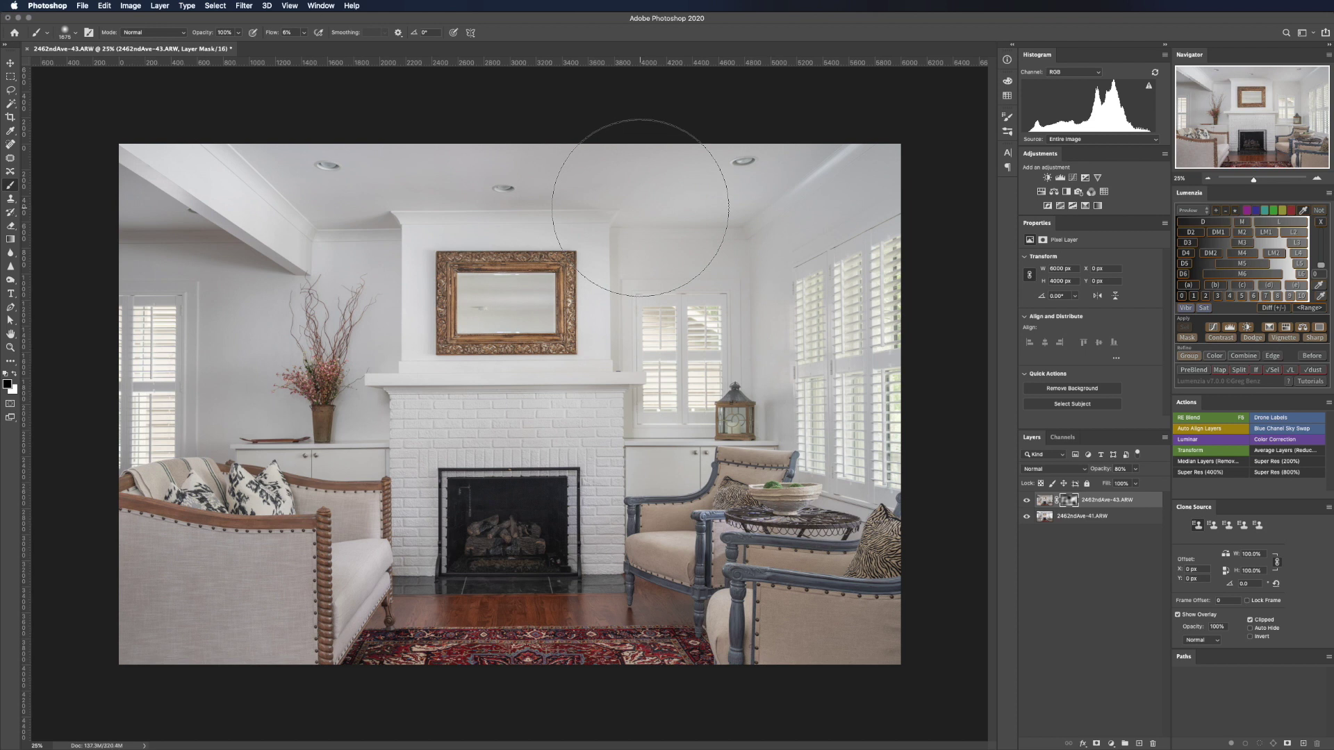
{"action": "mouse_move", "coordinate": [640, 207]}
{"action": "left_mouse_down"}
{"action": "mouse_move", "coordinate": [611, 250]}
{"action": "mouse_move", "coordinate": [556, 264]}
{"action": "mouse_move", "coordinate": [537, 387]}
{"action": "mouse_move", "coordinate": [566, 202]}
{"action": "mouse_move", "coordinate": [559, 565]}
{"action": "left_mouse_up"}
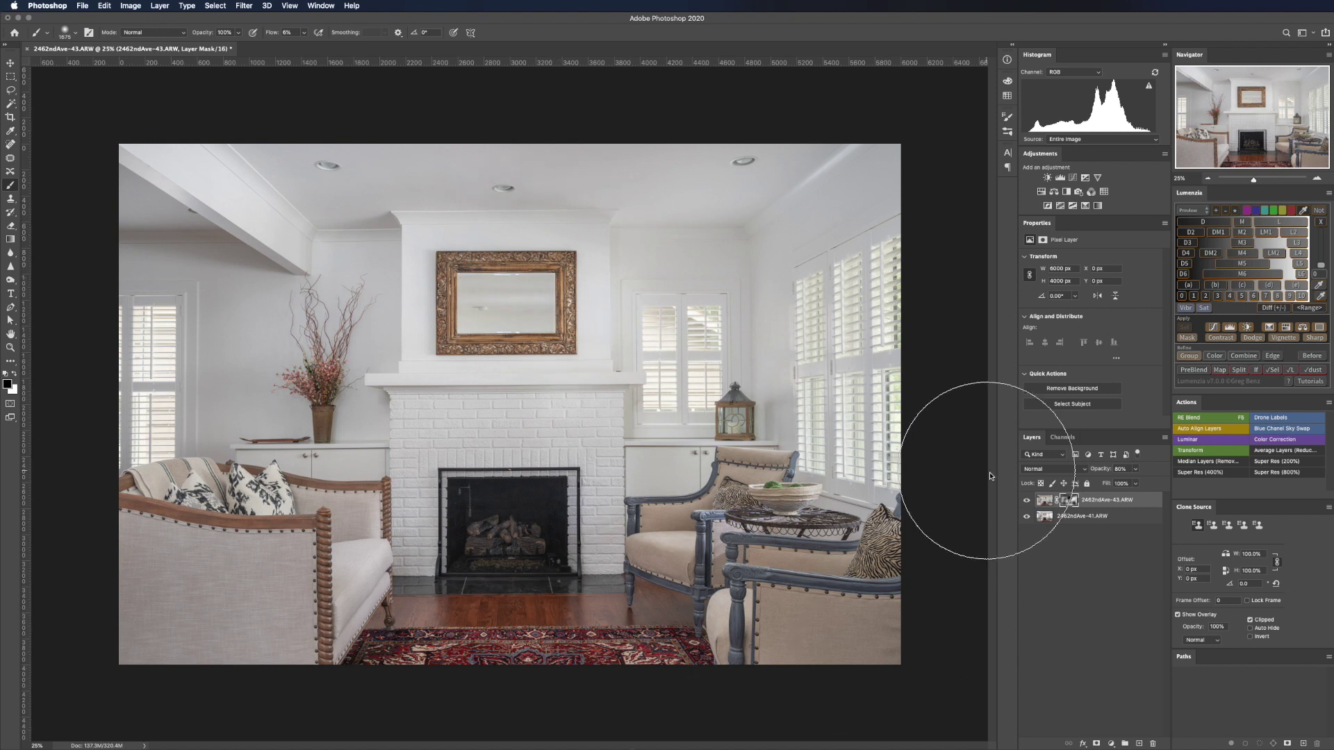
Step: Add empty Layer 1 with white as paint colour, then zoom about 116% onto the centred fireplace
{"action": "left_click", "coordinate": [1139, 743]}
{"action": "key", "text": "x"}
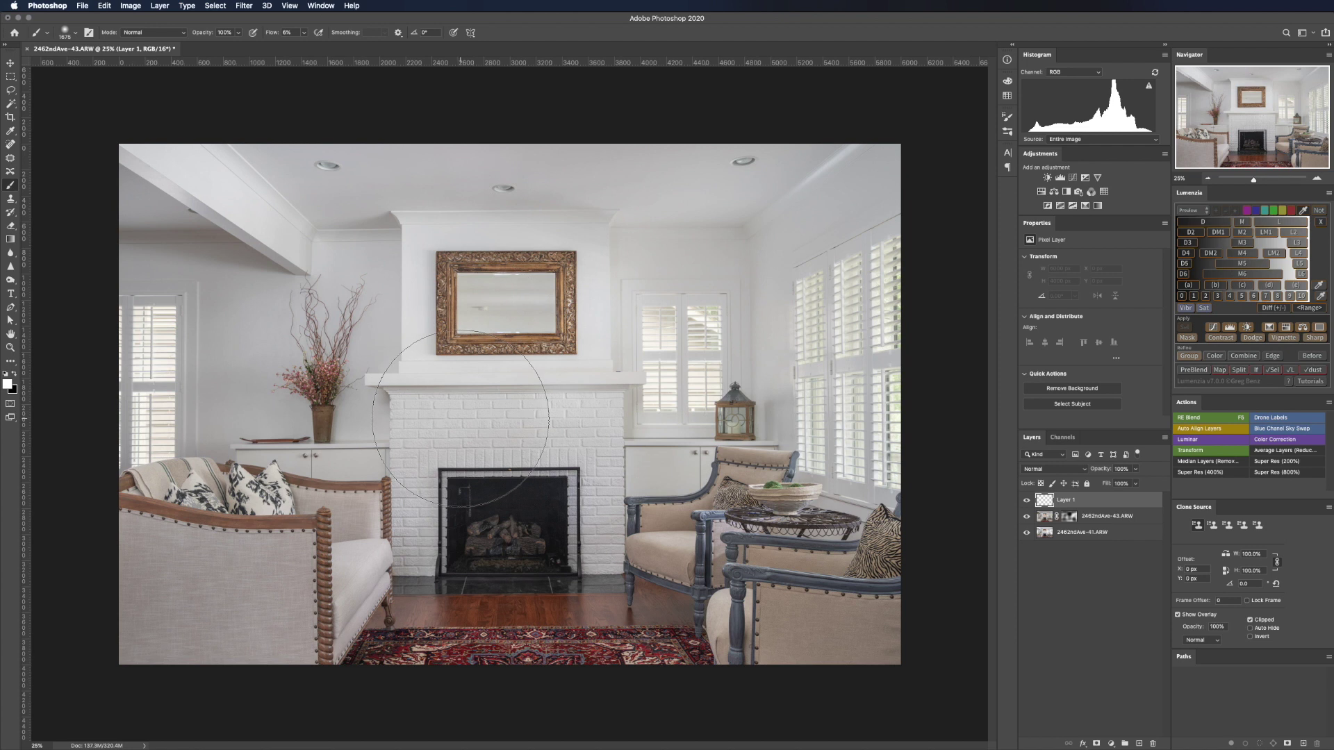
{"action": "key", "text": "z"}
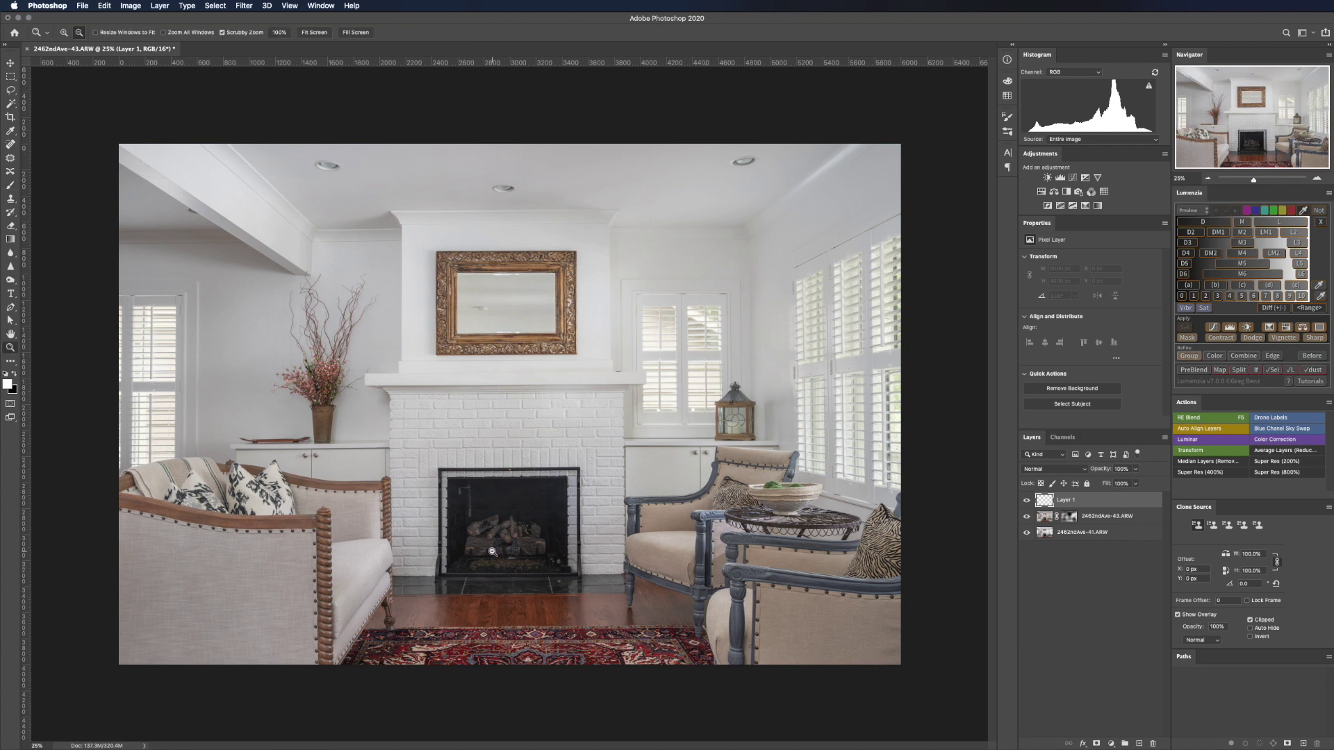
{"action": "mouse_move", "coordinate": [485, 526]}
{"action": "left_mouse_down"}
{"action": "mouse_move", "coordinate": [551, 521]}
{"action": "mouse_move", "coordinate": [471, 441]}
{"action": "left_mouse_up"}
{"action": "key", "text": "b"}
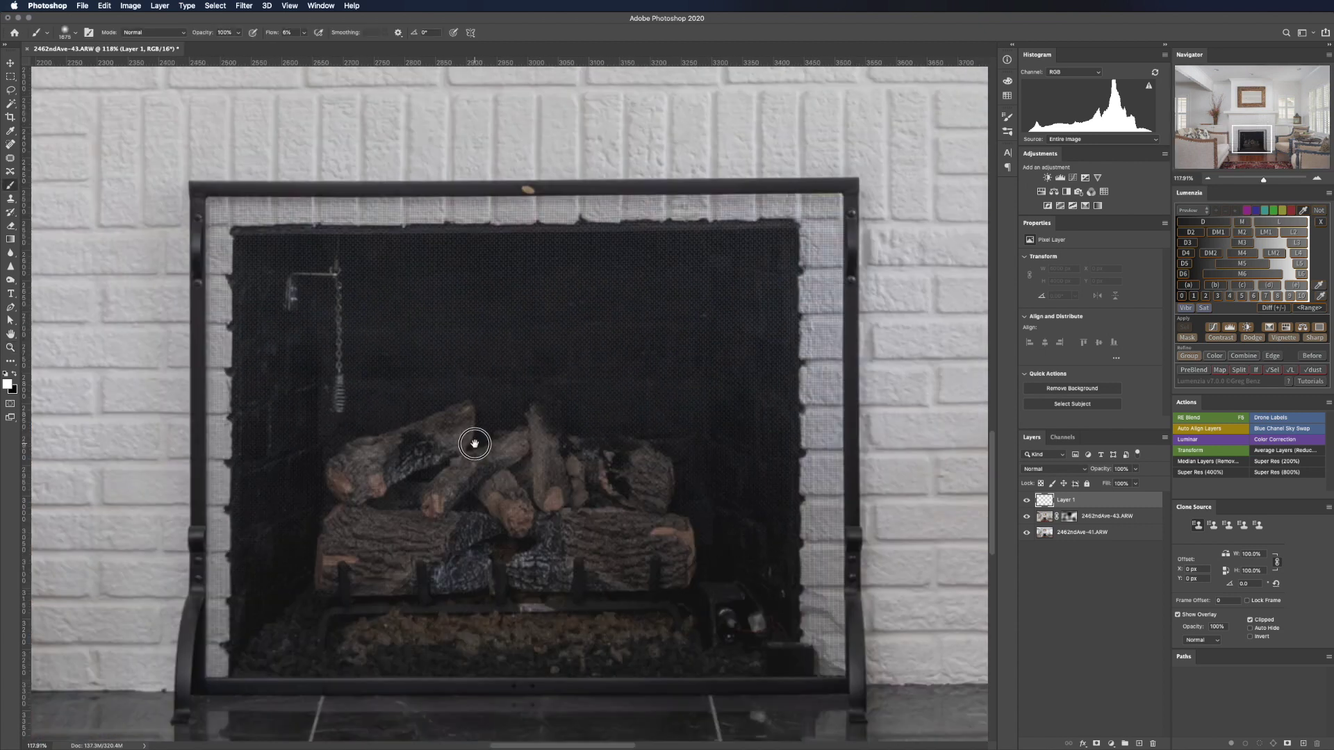
{"action": "left_click_drag", "start_coordinate": [498, 393], "coordinate": [519, 388]}
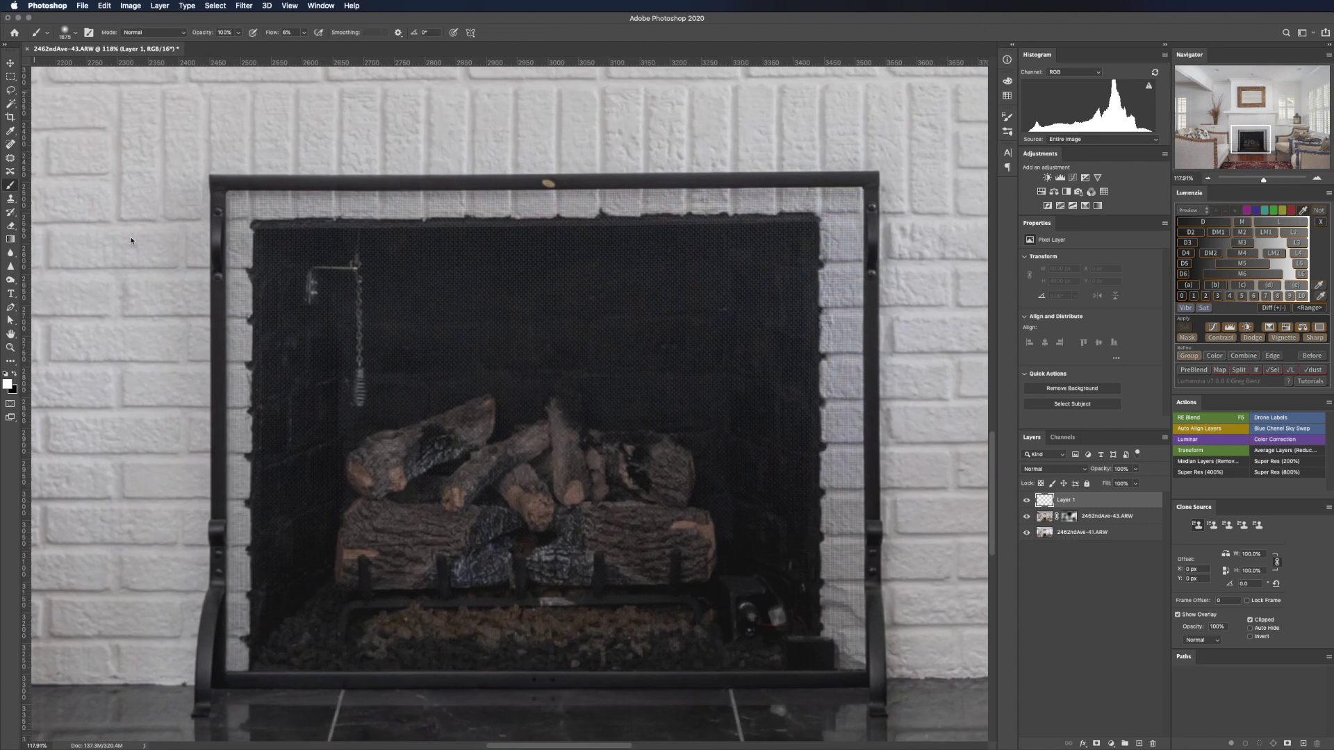
{"action": "key", "text": "p"}
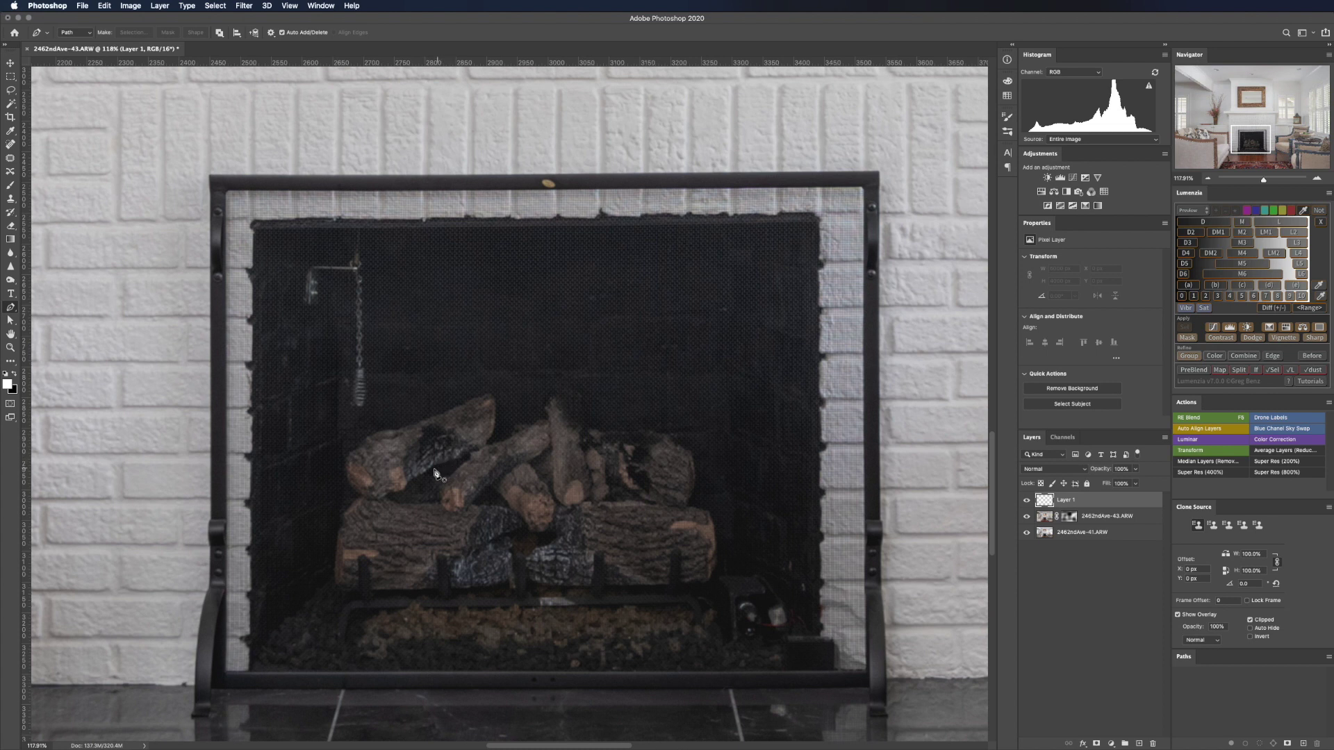
Step: Draw a seven-point zigzag Pen path along the log tops from left to right
{"action": "left_click", "coordinate": [411, 479]}
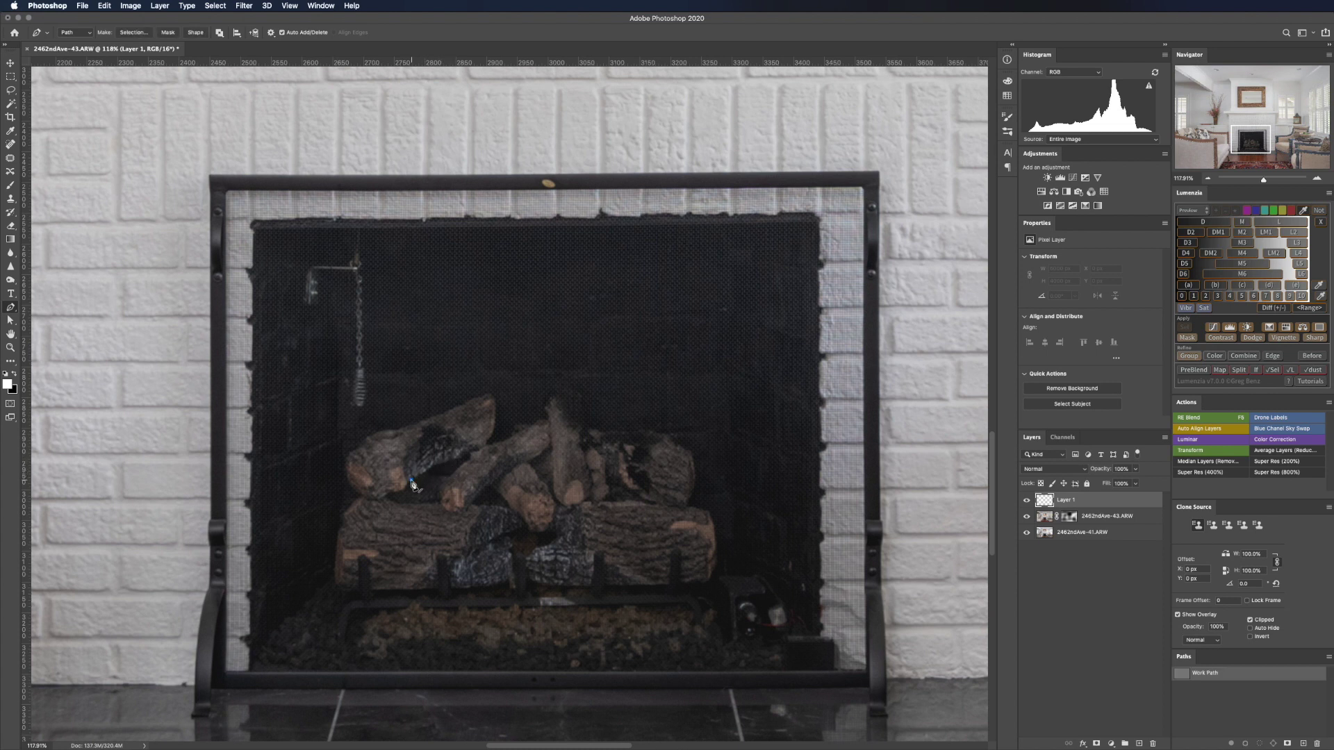
{"action": "left_click", "coordinate": [484, 454]}
{"action": "left_click", "coordinate": [498, 502]}
{"action": "left_click", "coordinate": [526, 459]}
{"action": "left_click", "coordinate": [553, 496]}
{"action": "left_click", "coordinate": [584, 457]}
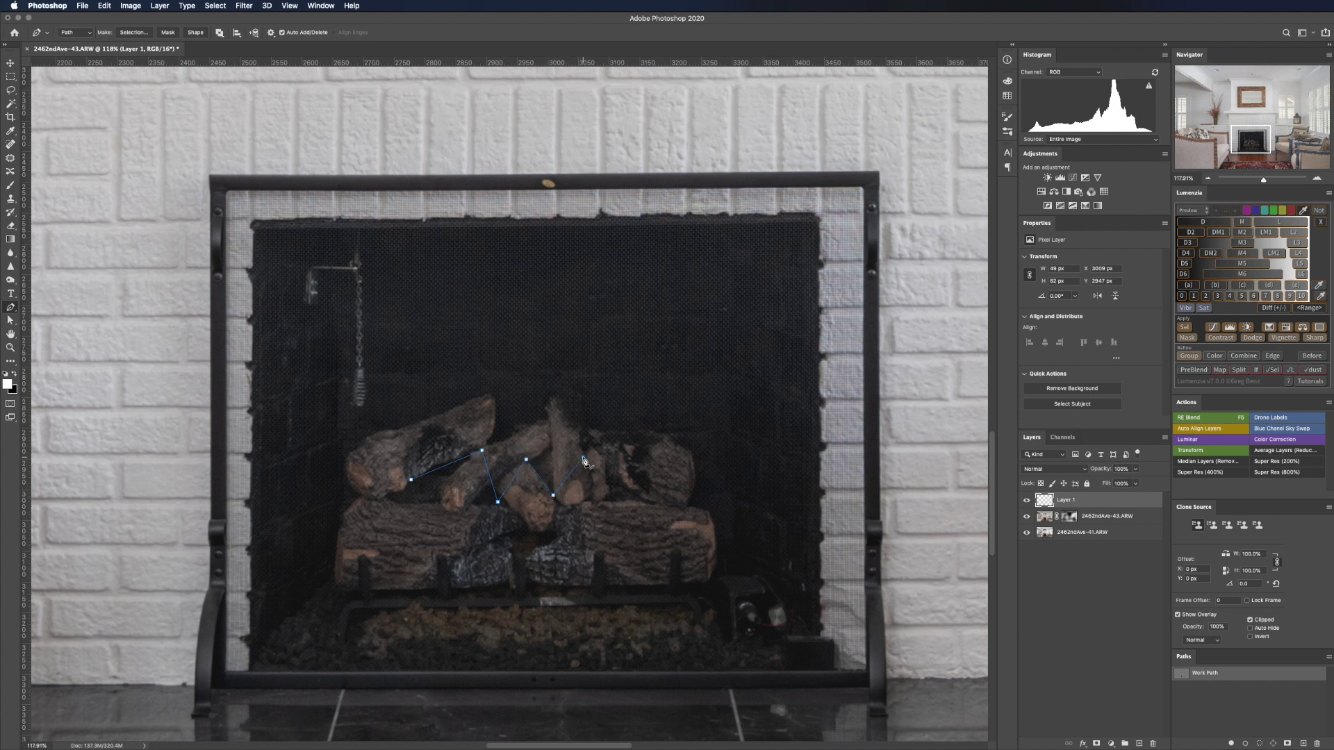
{"action": "left_click", "coordinate": [618, 493]}
Step: Open the Render > Flame filter and move its dialog off the fireplace
{"action": "left_click", "coordinate": [244, 5]}
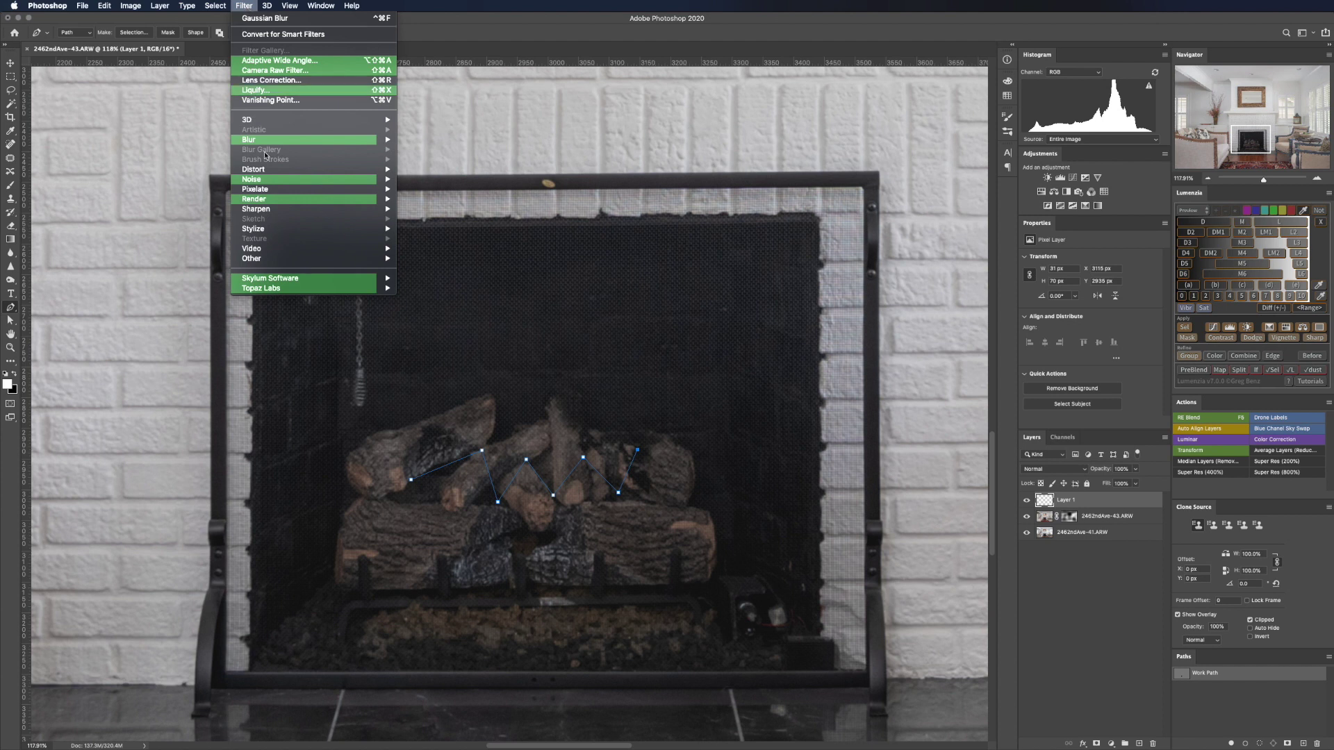
{"action": "mouse_move", "coordinate": [271, 202]}
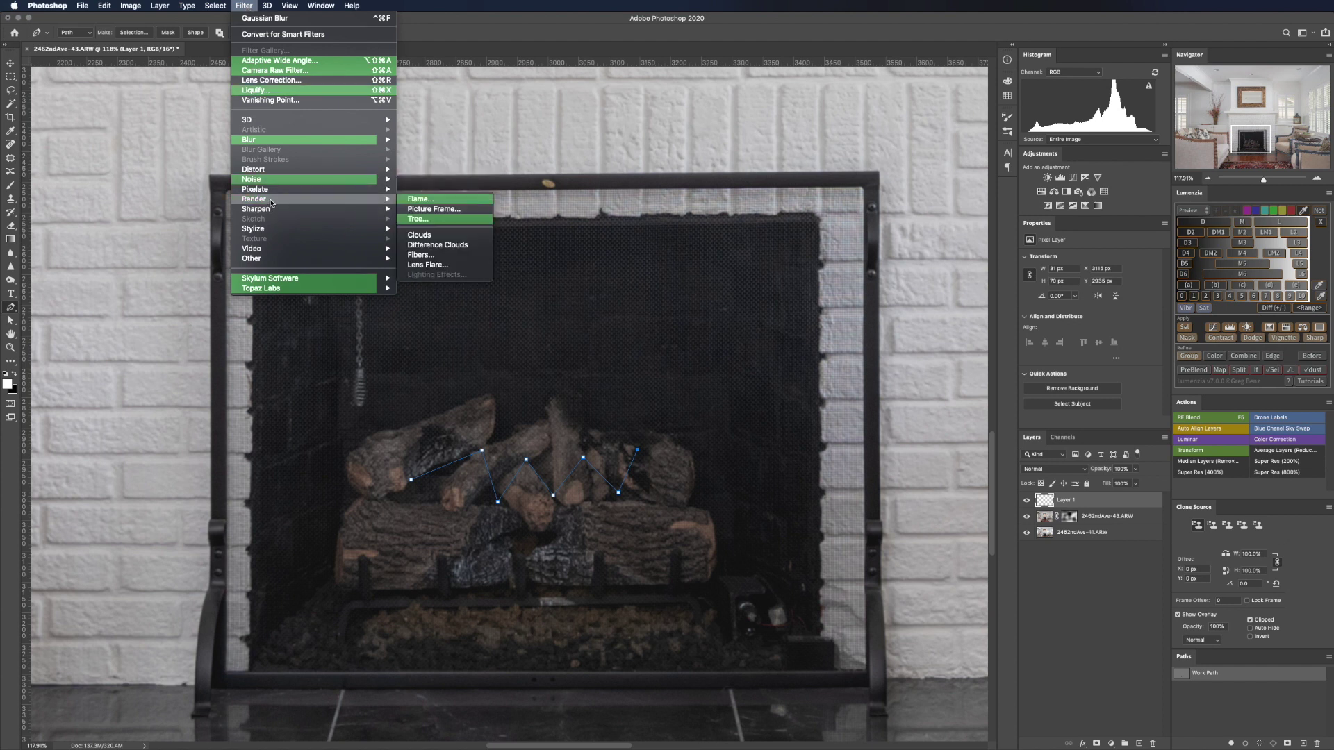
{"action": "left_click", "coordinate": [425, 201]}
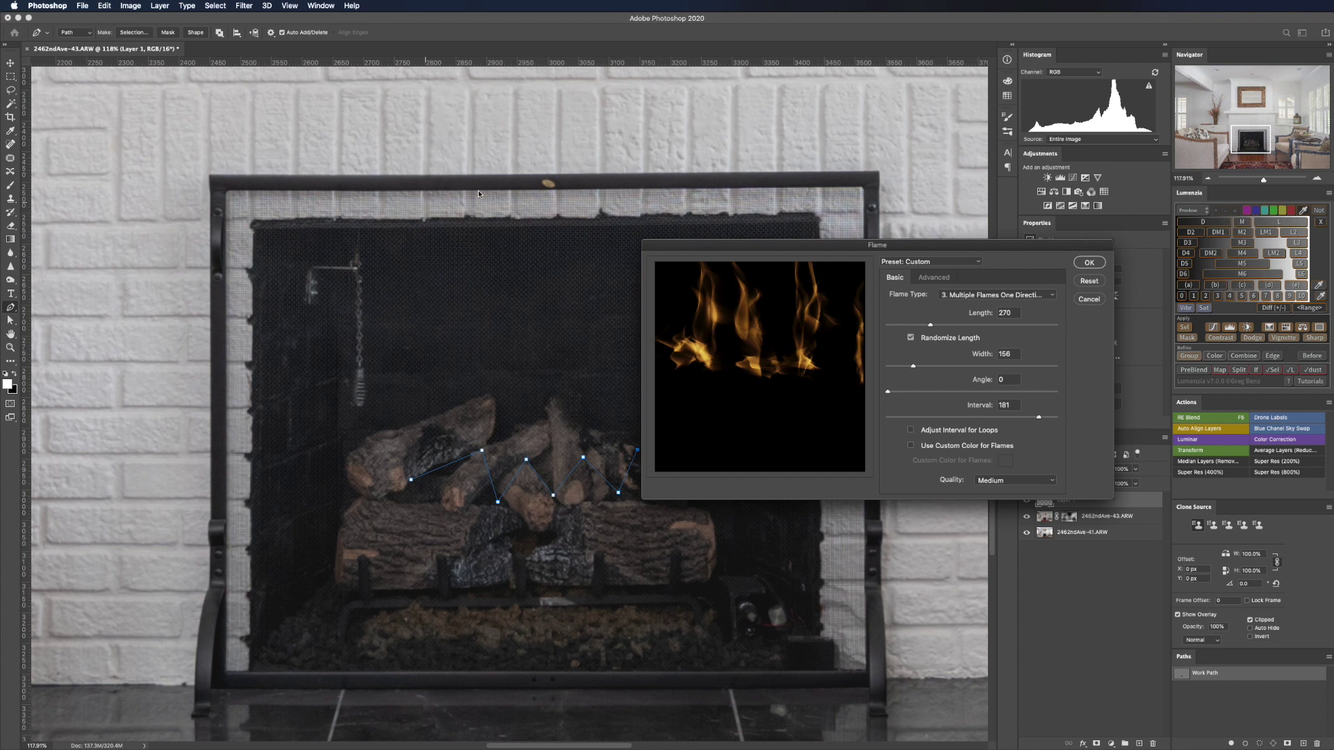
{"action": "left_click_drag", "start_coordinate": [895, 244], "coordinate": [961, 226]}
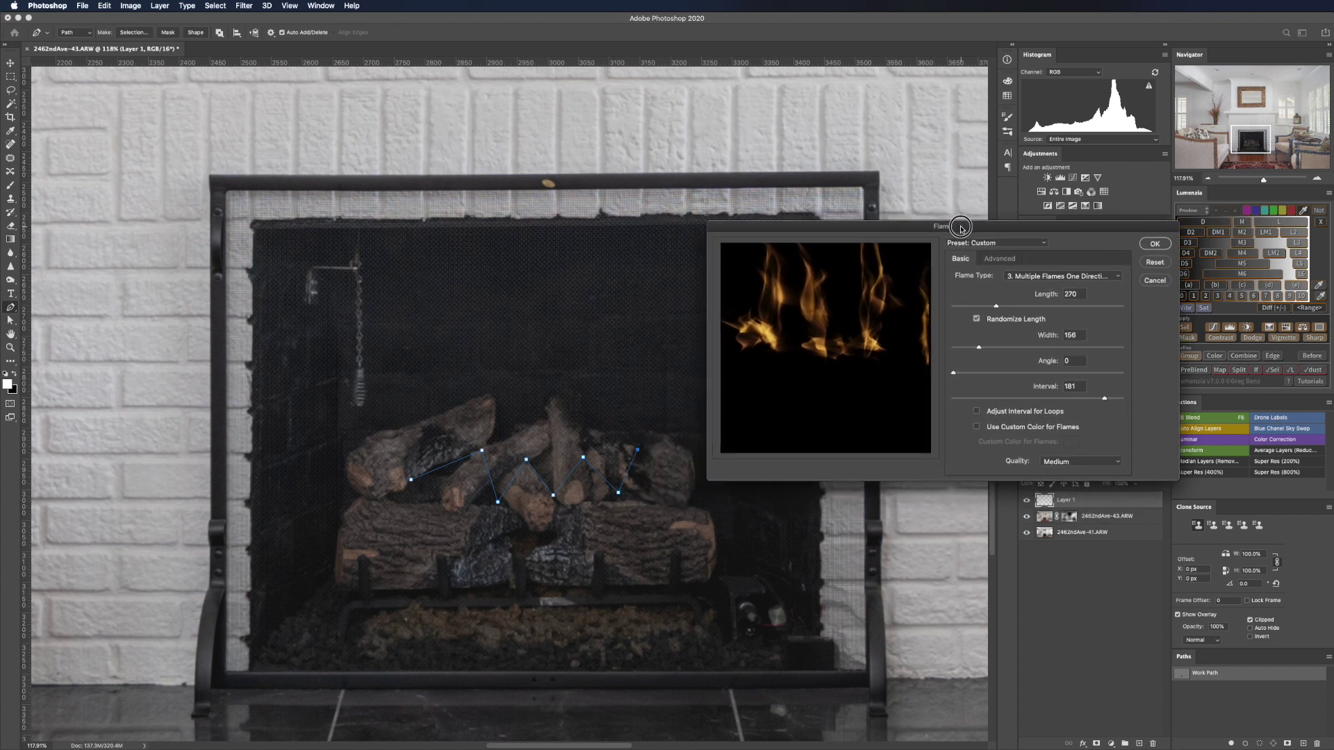
Step: Set the flame Length to 294 and Width to 160
{"action": "left_click", "coordinate": [954, 307]}
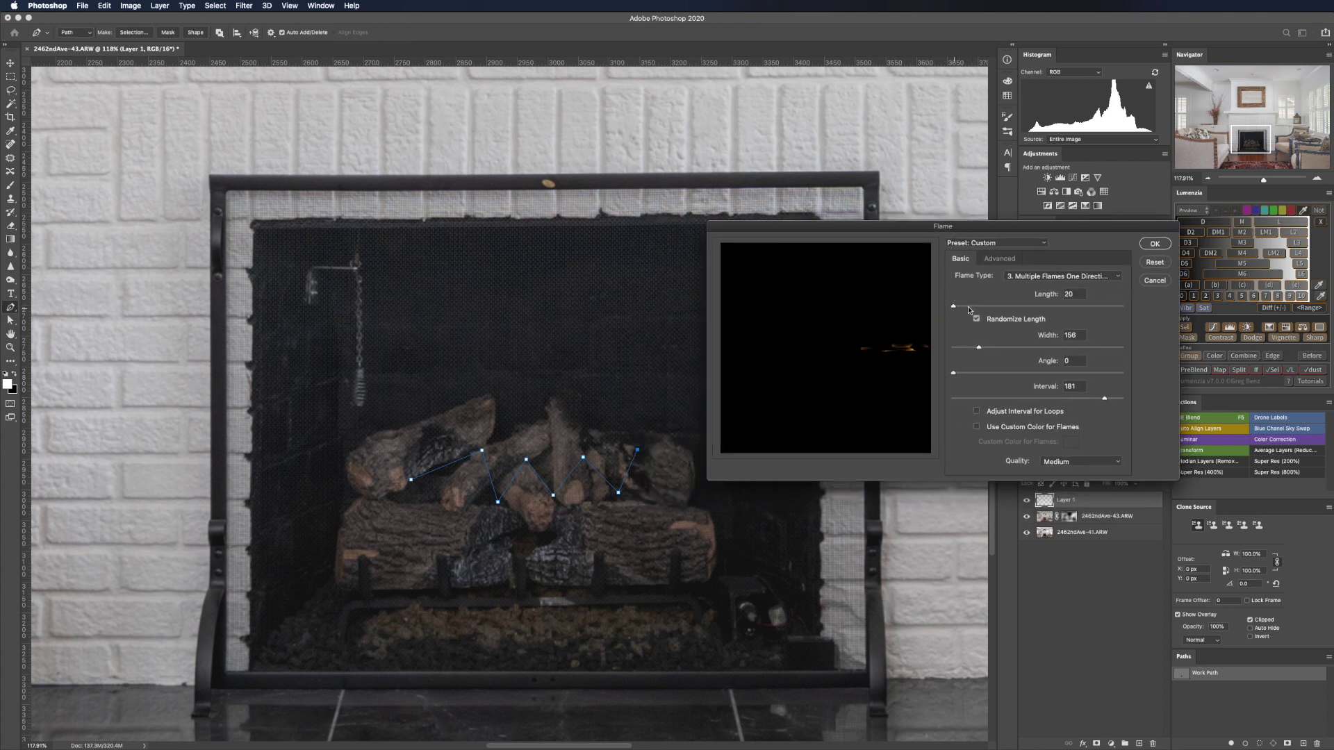
{"action": "left_click", "coordinate": [977, 307]}
{"action": "left_click_drag", "start_coordinate": [976, 306], "coordinate": [1001, 308]}
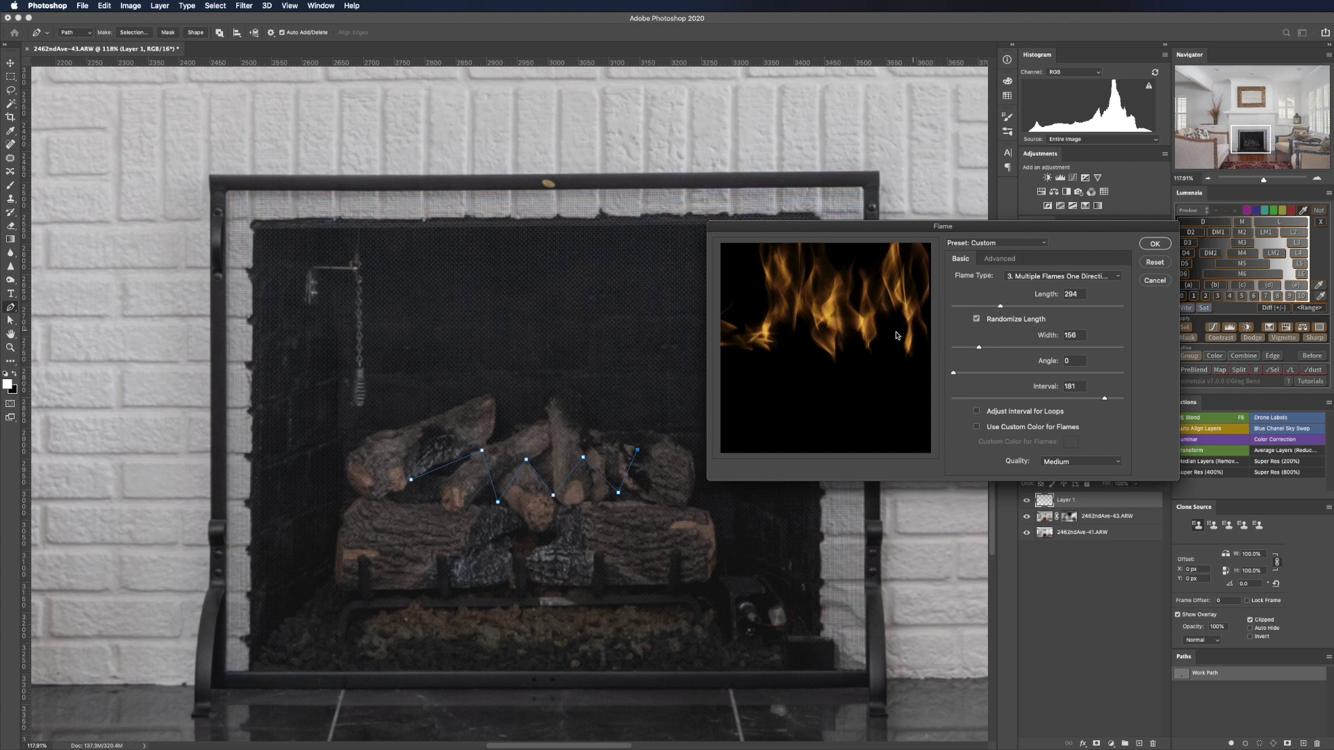
{"action": "left_click", "coordinate": [978, 347]}
{"action": "left_click_drag", "start_coordinate": [978, 347], "coordinate": [953, 348]}
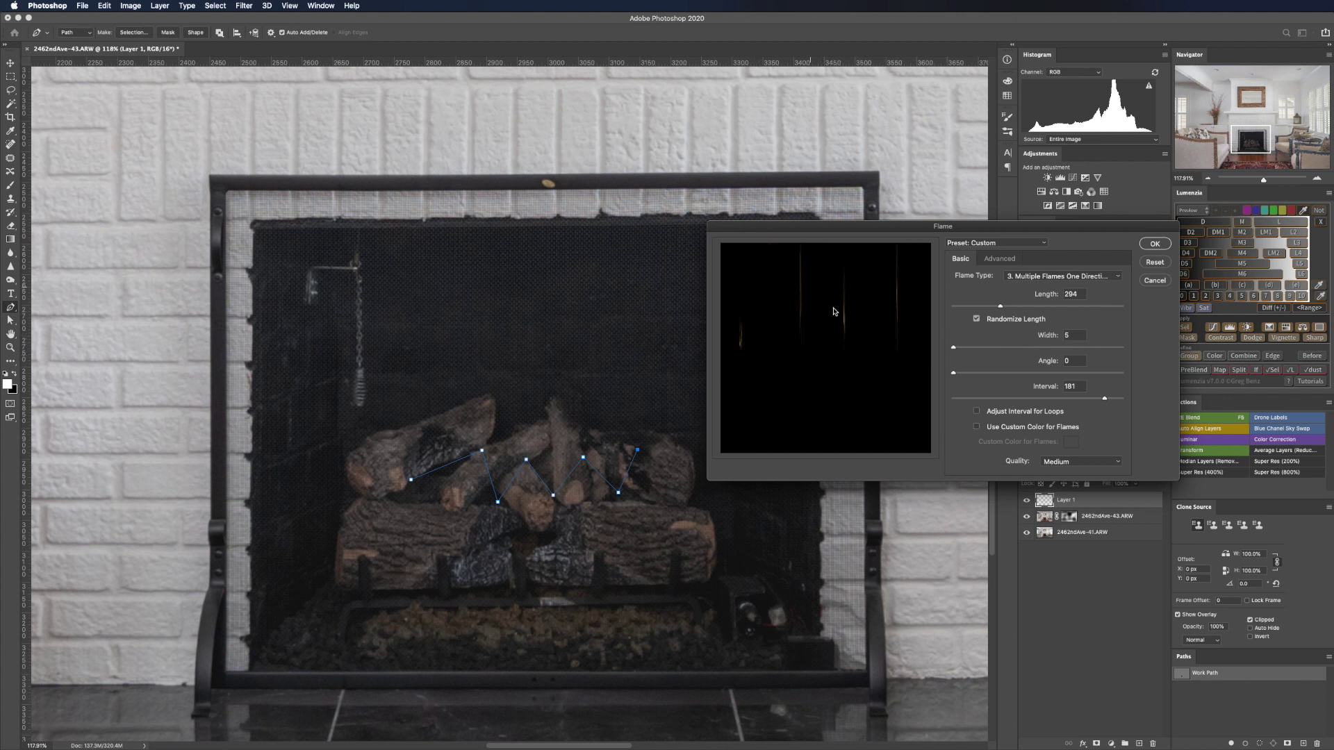
{"action": "left_click_drag", "start_coordinate": [954, 348], "coordinate": [1123, 351]}
{"action": "left_click", "coordinate": [1007, 349]}
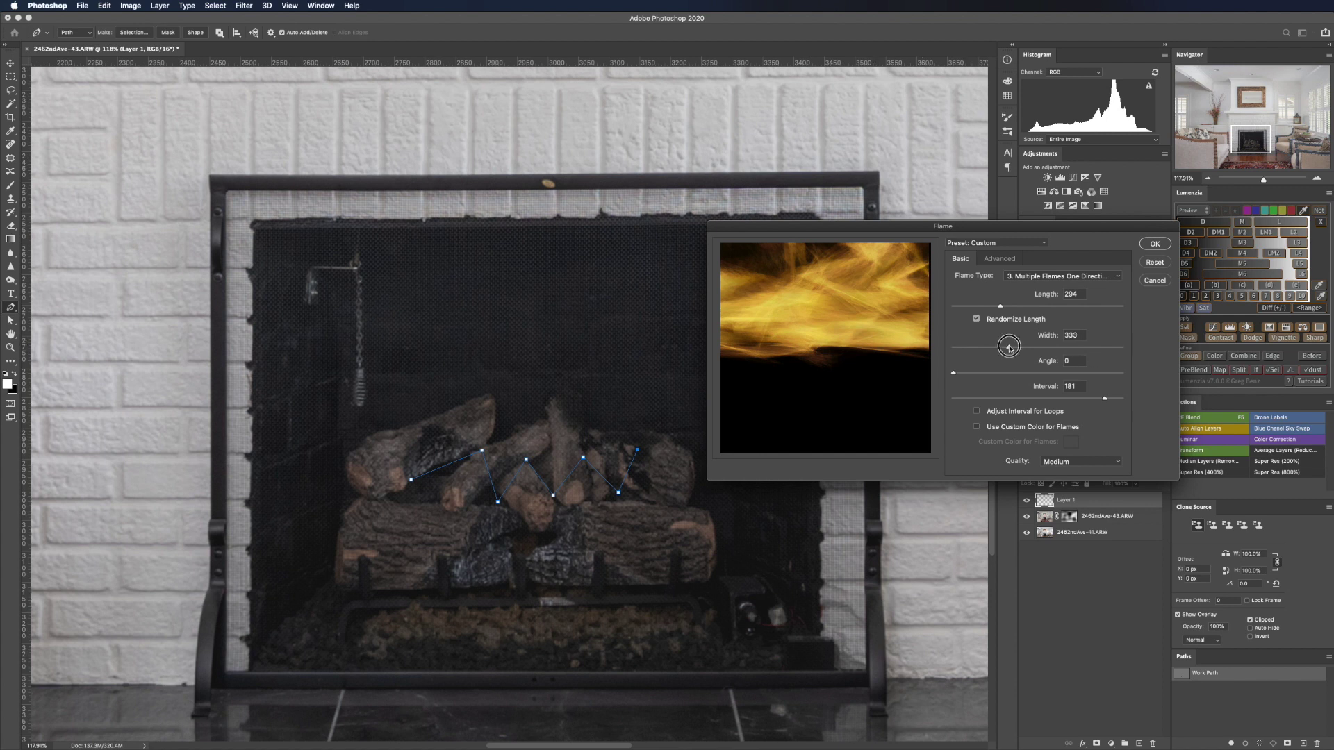
{"action": "left_click_drag", "start_coordinate": [1006, 353], "coordinate": [980, 351]}
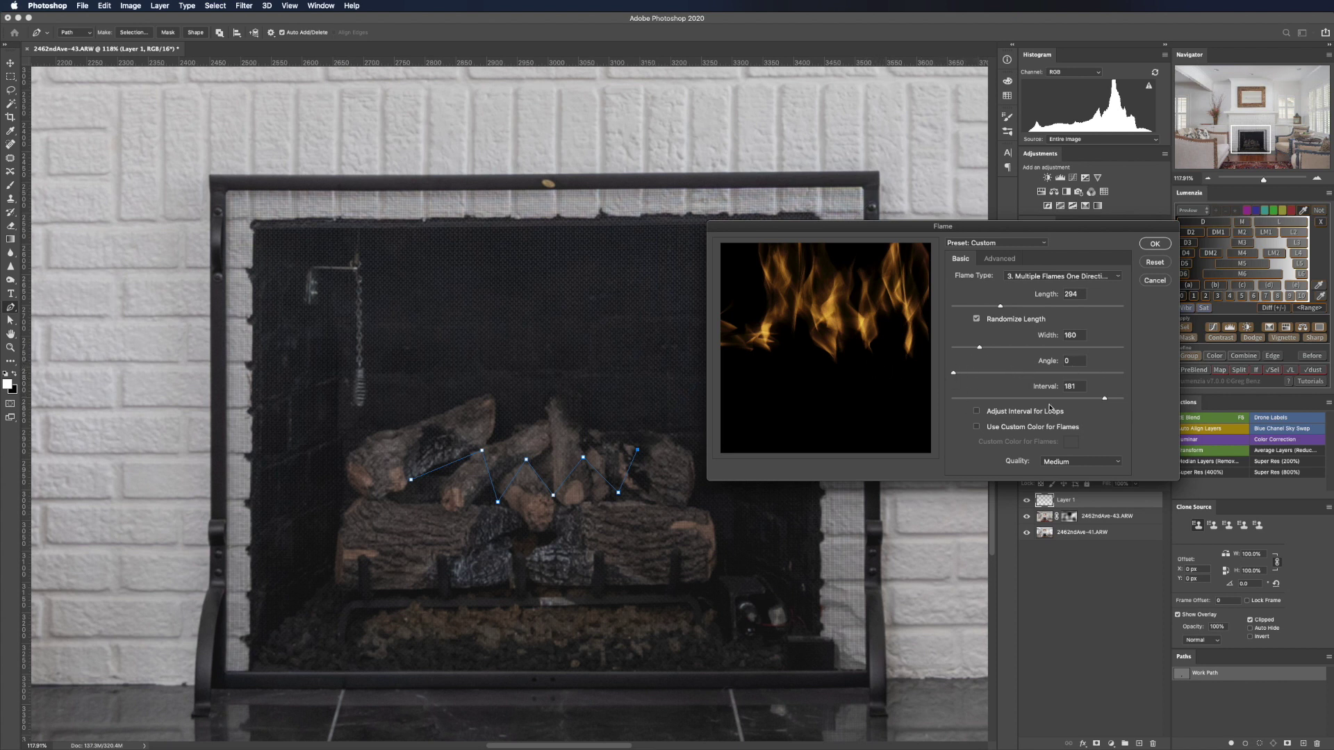
Step: Set flame interval to 55, Turbulent 20 and Jag 12, then render the flames
{"action": "left_click_drag", "start_coordinate": [1104, 398], "coordinate": [1024, 399]}
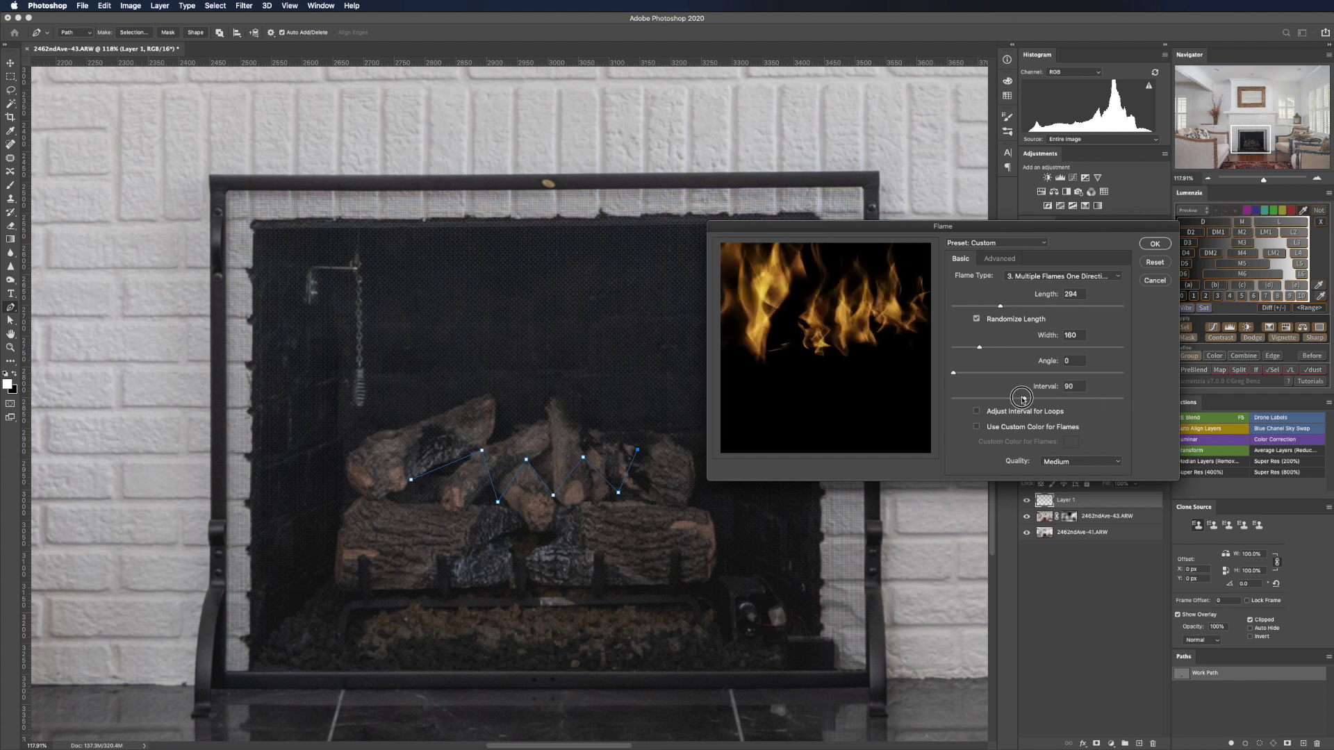
{"action": "left_click", "coordinate": [979, 400]}
{"action": "left_click_drag", "start_coordinate": [979, 399], "coordinate": [1026, 399]}
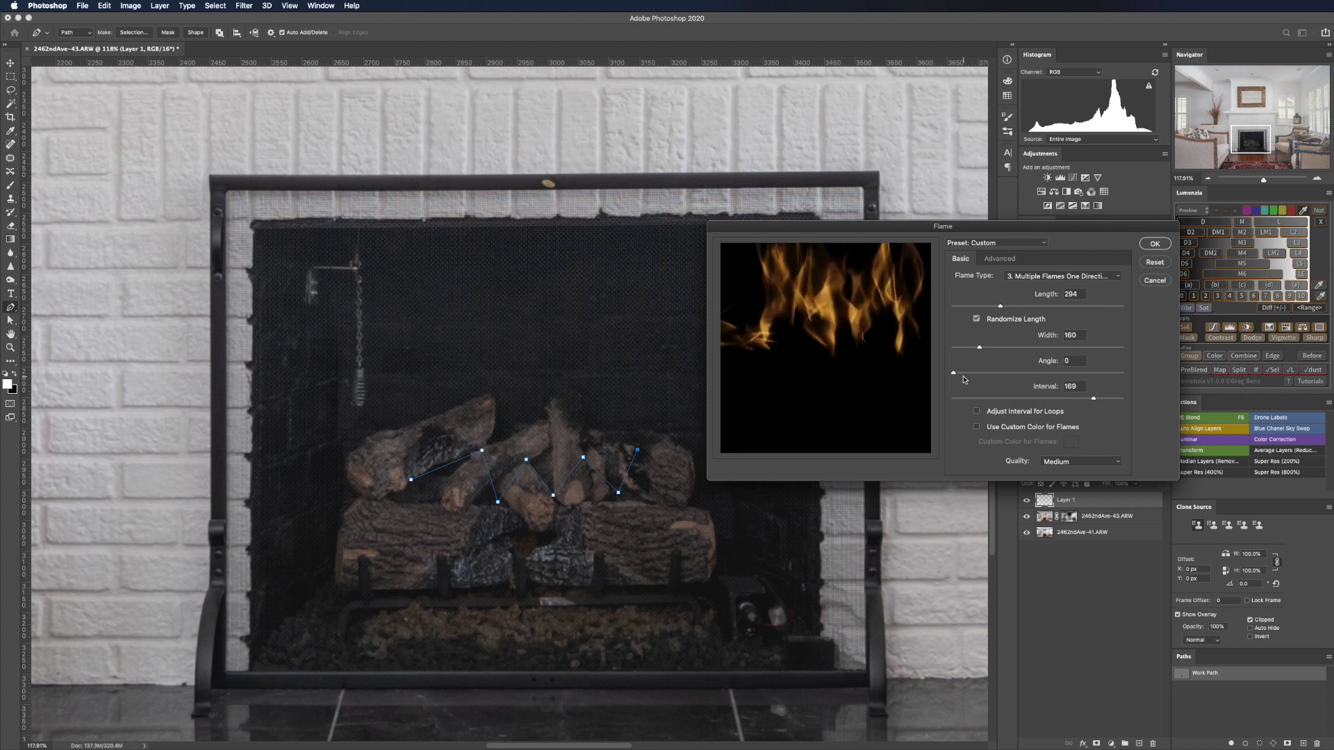
{"action": "left_click", "coordinate": [998, 259]}
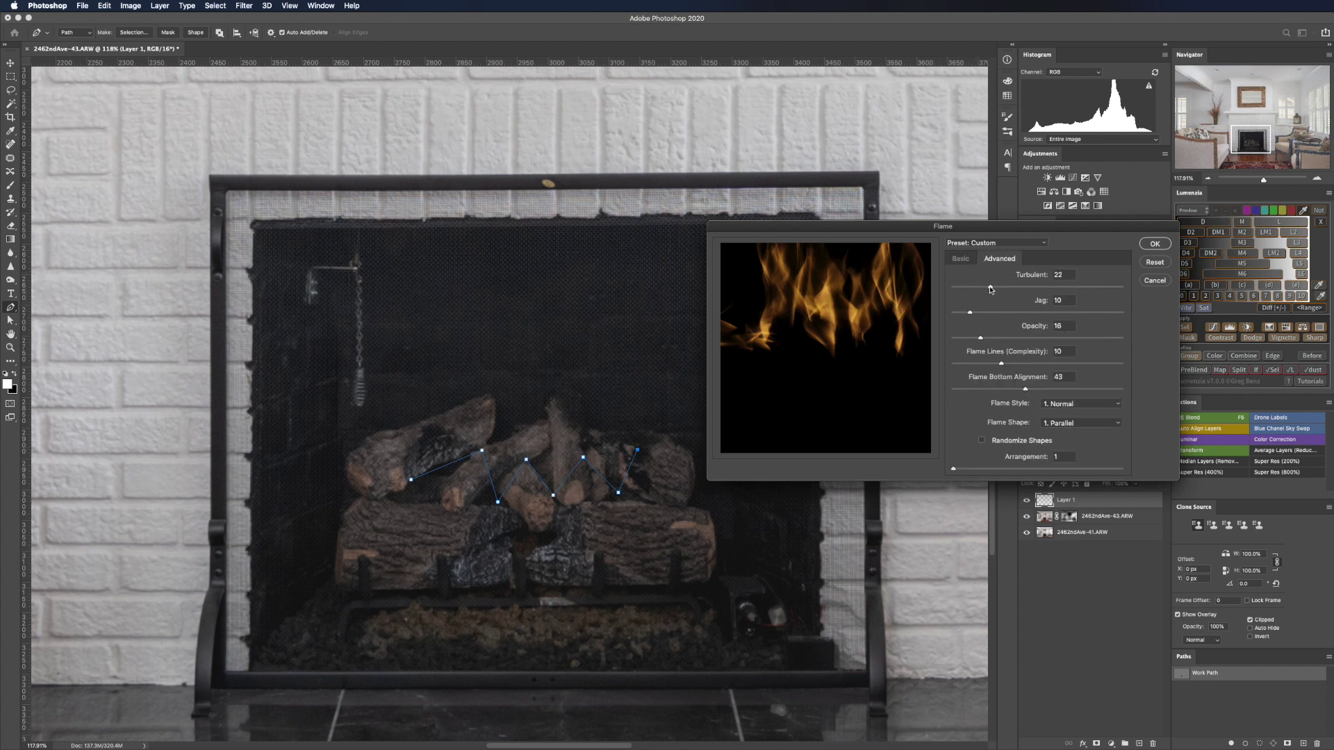
{"action": "mouse_move", "coordinate": [991, 289]}
{"action": "left_mouse_down"}
{"action": "mouse_move", "coordinate": [1065, 290]}
{"action": "mouse_move", "coordinate": [971, 289]}
{"action": "mouse_move", "coordinate": [989, 289]}
{"action": "left_mouse_up"}
{"action": "left_click_drag", "start_coordinate": [971, 314], "coordinate": [974, 314]}
{"action": "left_click", "coordinate": [1155, 244]}
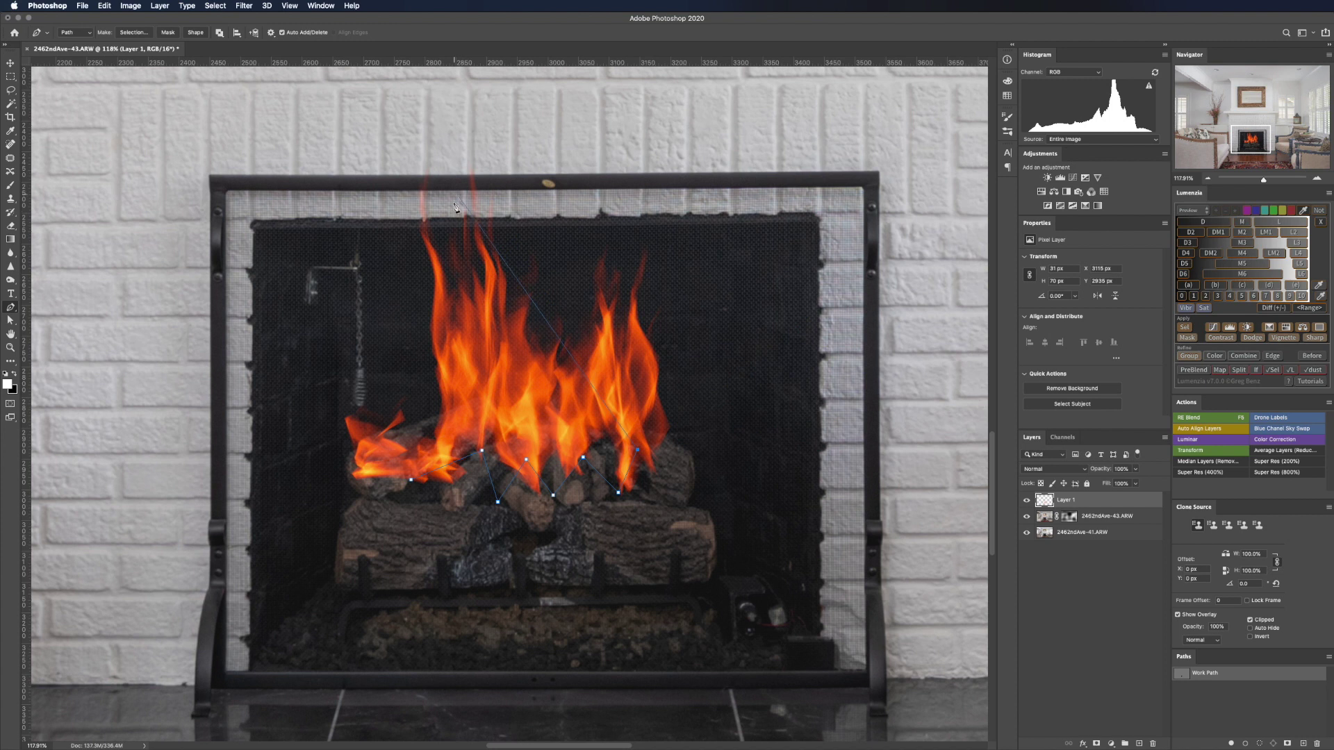
Step: Hide the flame path and compare the scene with and without the Layer 1 flames
{"action": "key", "text": "Return"}
{"action": "key", "text": "Return"}
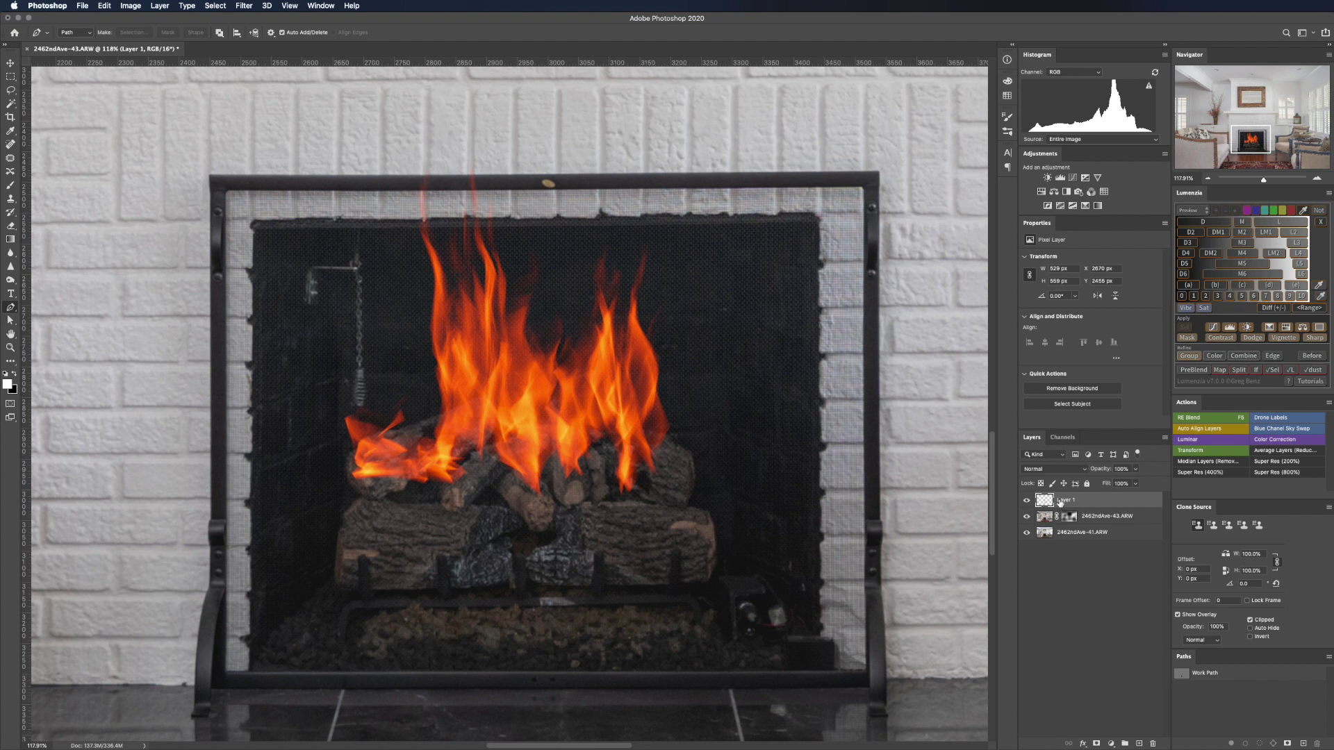
{"action": "left_click", "coordinate": [1026, 501]}
{"action": "left_click", "coordinate": [1026, 501]}
{"action": "left_click", "coordinate": [1026, 501]}
{"action": "left_click", "coordinate": [1026, 501]}
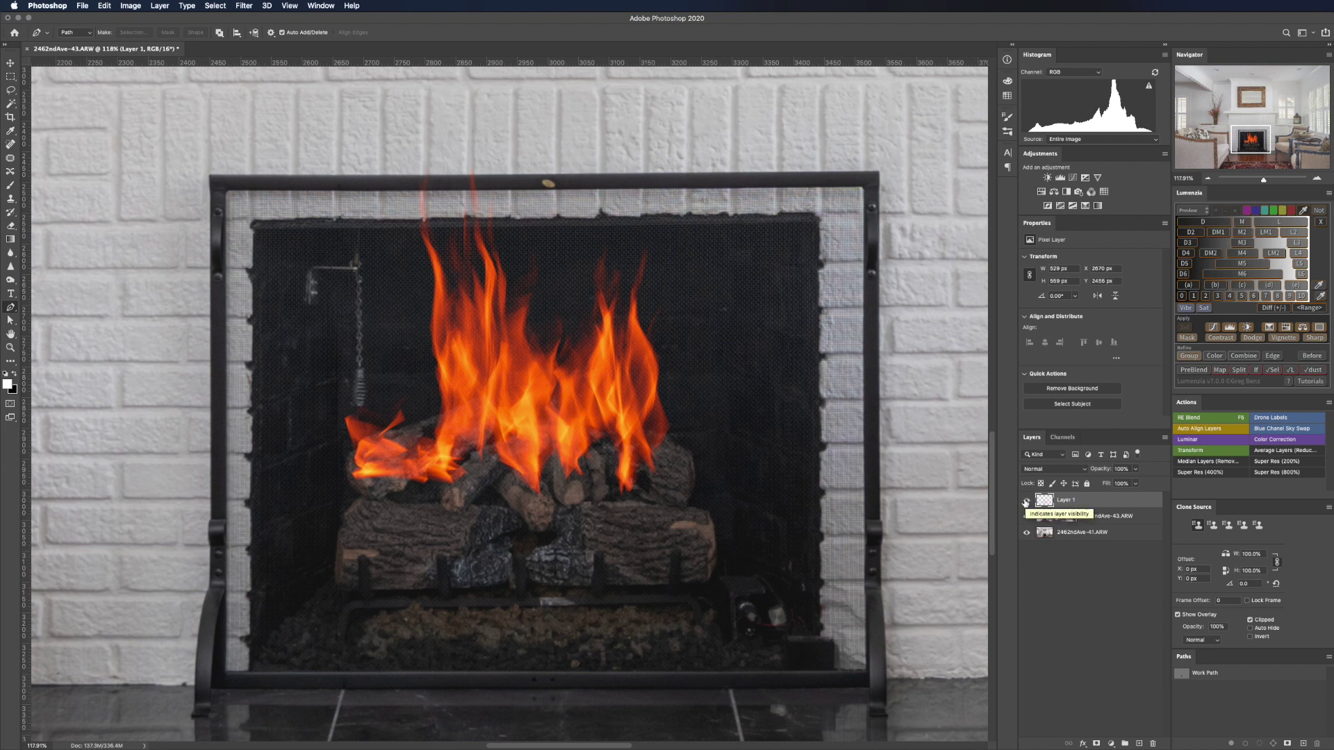
Step: Move and scale the flames to about 425 × 448 px over the logs, then zoom out
{"action": "key", "text": "super+t"}
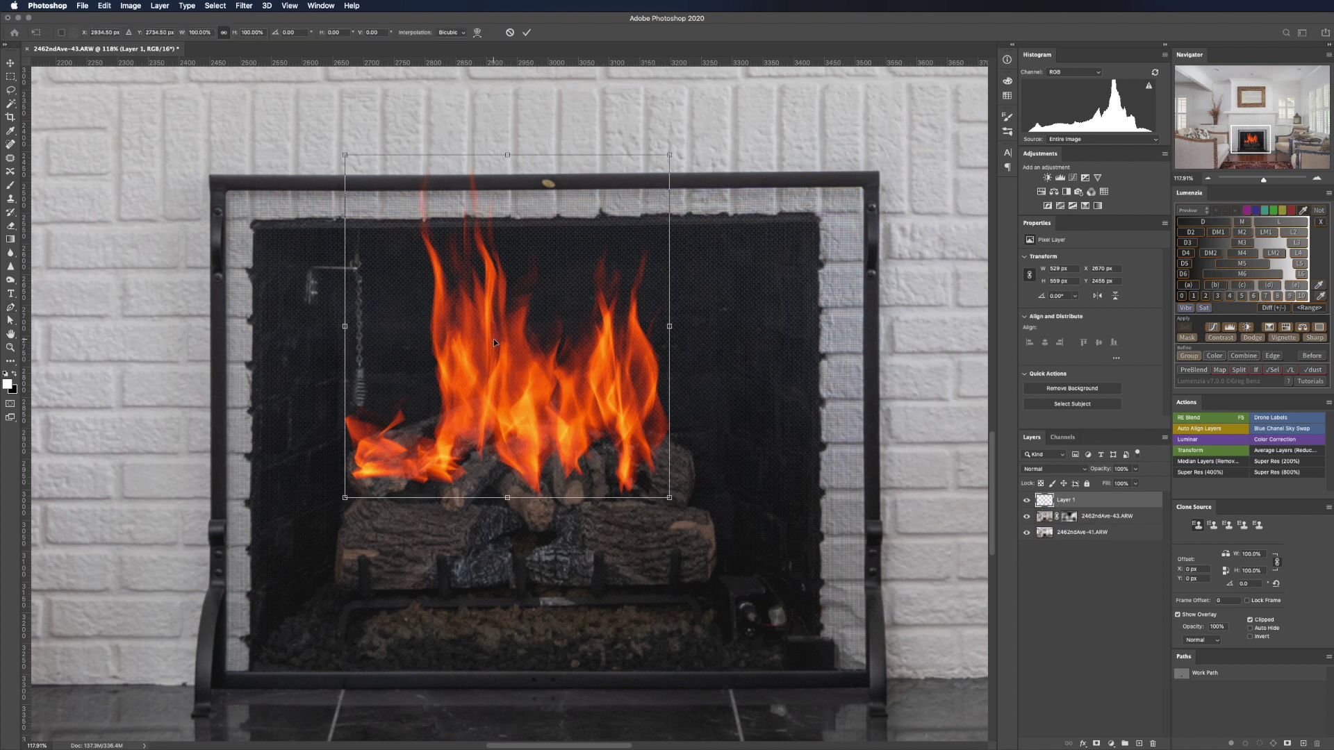
{"action": "left_click_drag", "start_coordinate": [496, 351], "coordinate": [505, 370]}
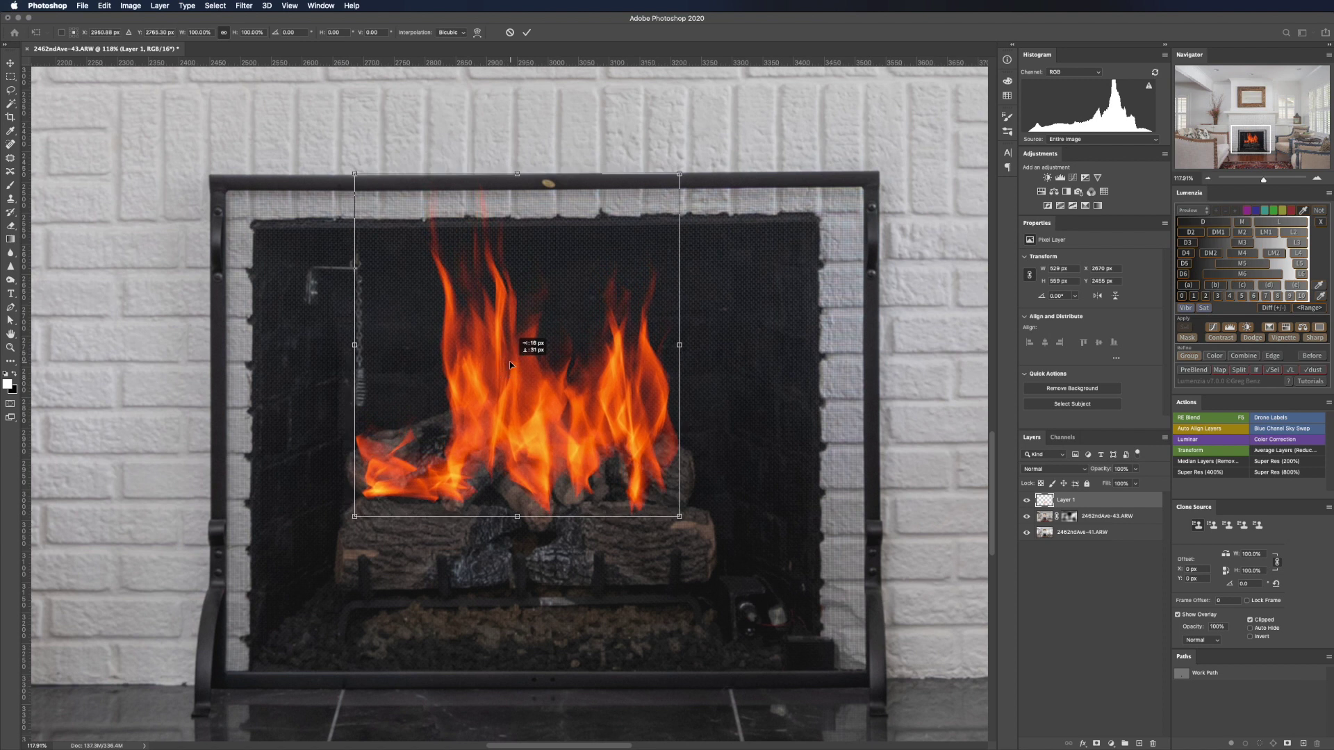
{"action": "left_click_drag", "start_coordinate": [517, 173], "coordinate": [511, 238]}
{"action": "mouse_move", "coordinate": [520, 386]}
{"action": "left_mouse_down"}
{"action": "mouse_move", "coordinate": [536, 352]}
{"action": "mouse_move", "coordinate": [527, 376]}
{"action": "left_mouse_up"}
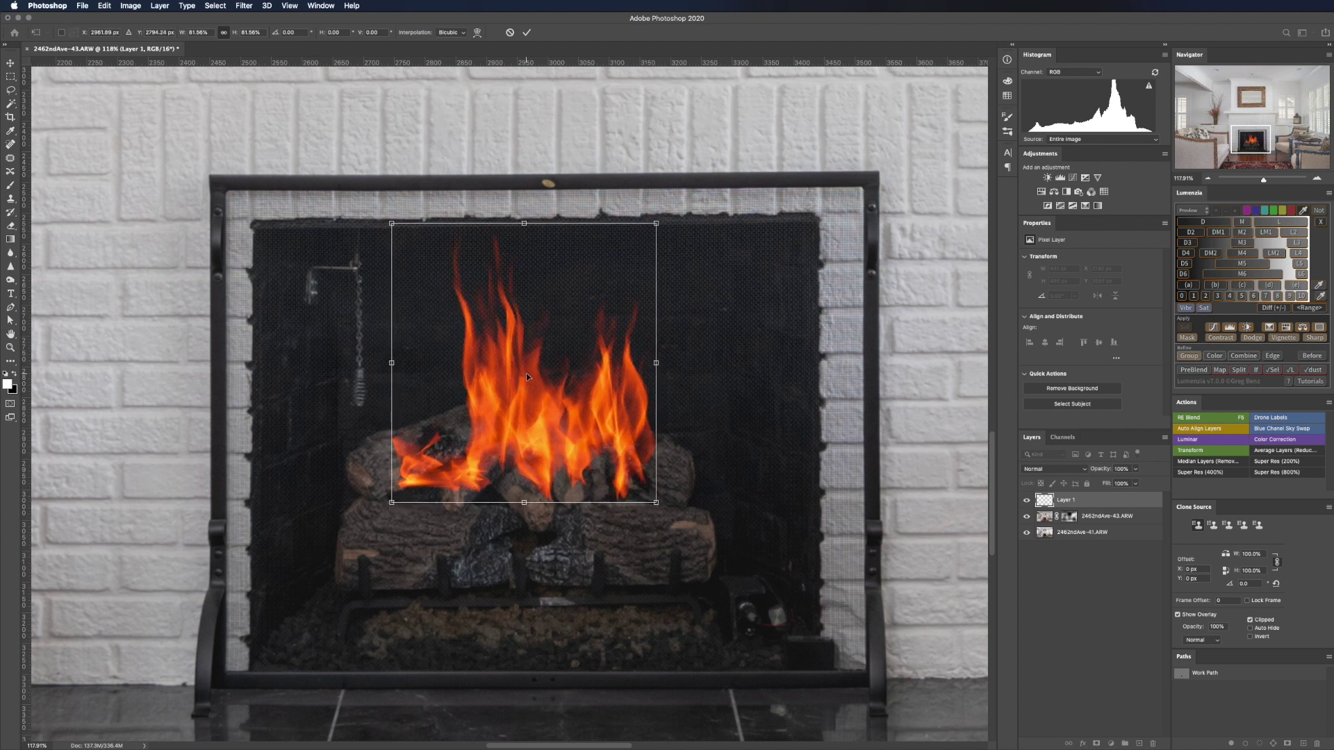
{"action": "left_click_drag", "start_coordinate": [526, 377], "coordinate": [524, 373]}
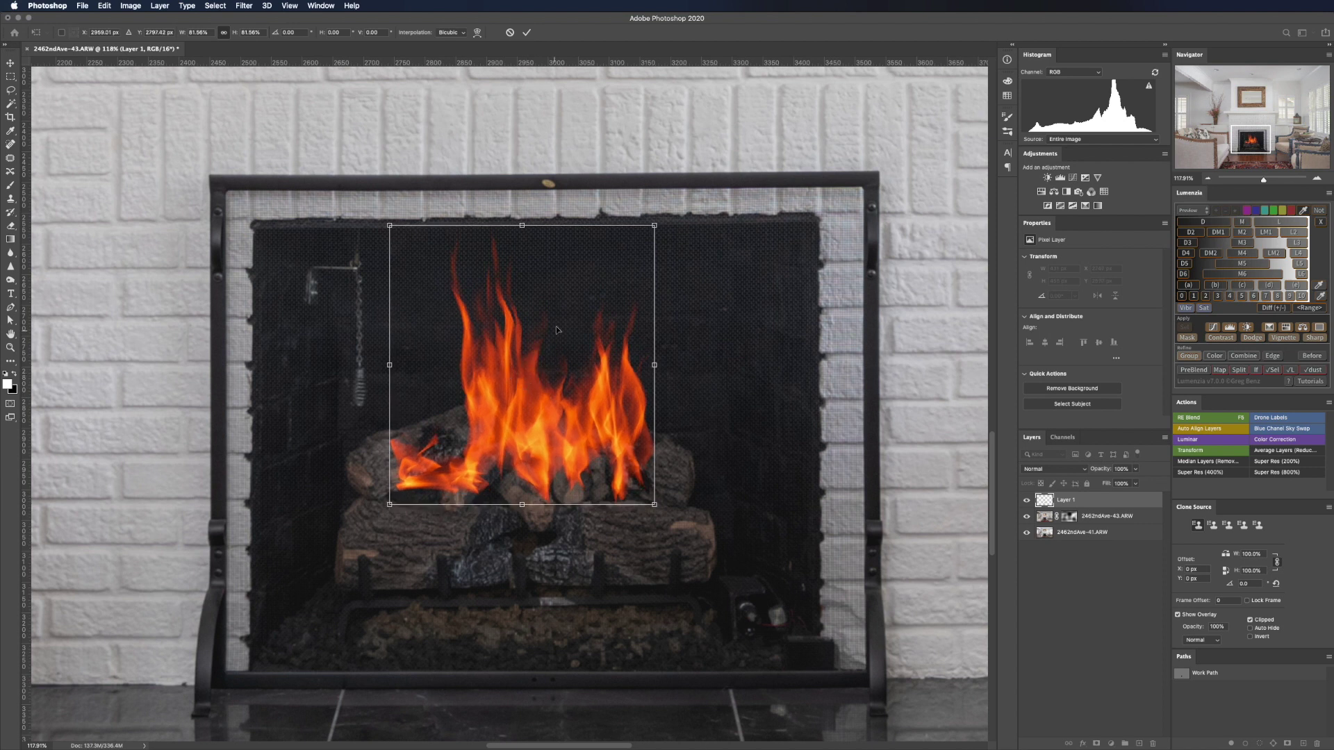
{"action": "left_click_drag", "start_coordinate": [523, 226], "coordinate": [536, 251]}
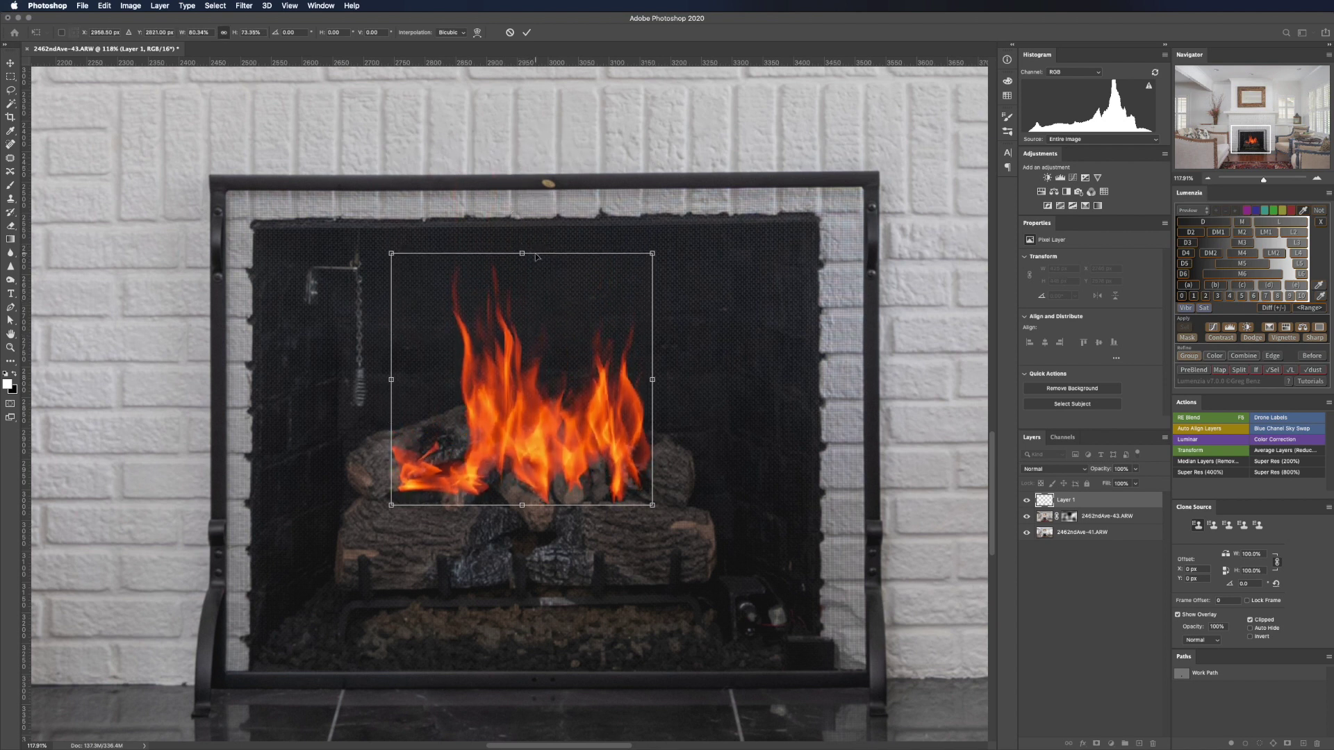
{"action": "key", "text": "super+z"}
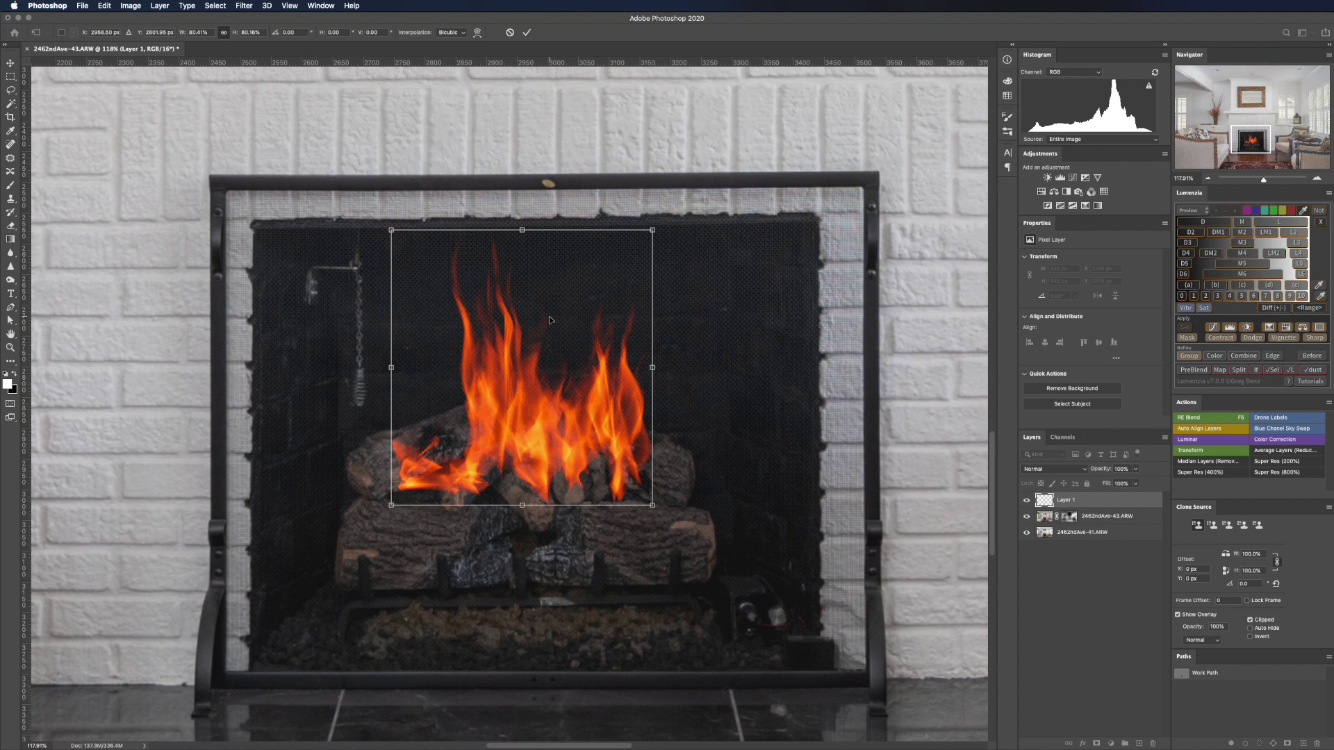
{"action": "key", "text": "Return"}
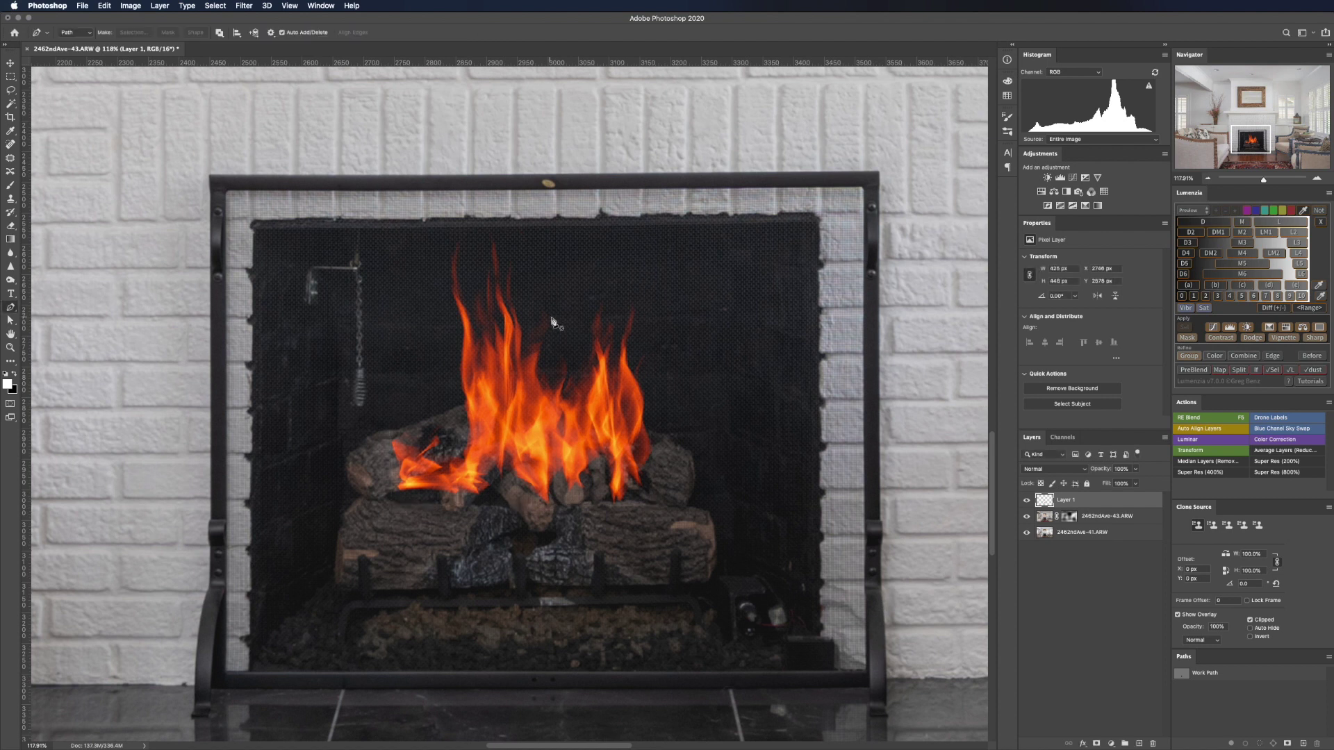
{"action": "key", "text": "z"}
{"action": "mouse_move", "coordinate": [695, 452]}
{"action": "left_mouse_down"}
{"action": "mouse_move", "coordinate": [626, 453]}
{"action": "mouse_move", "coordinate": [682, 465]}
{"action": "left_mouse_up"}
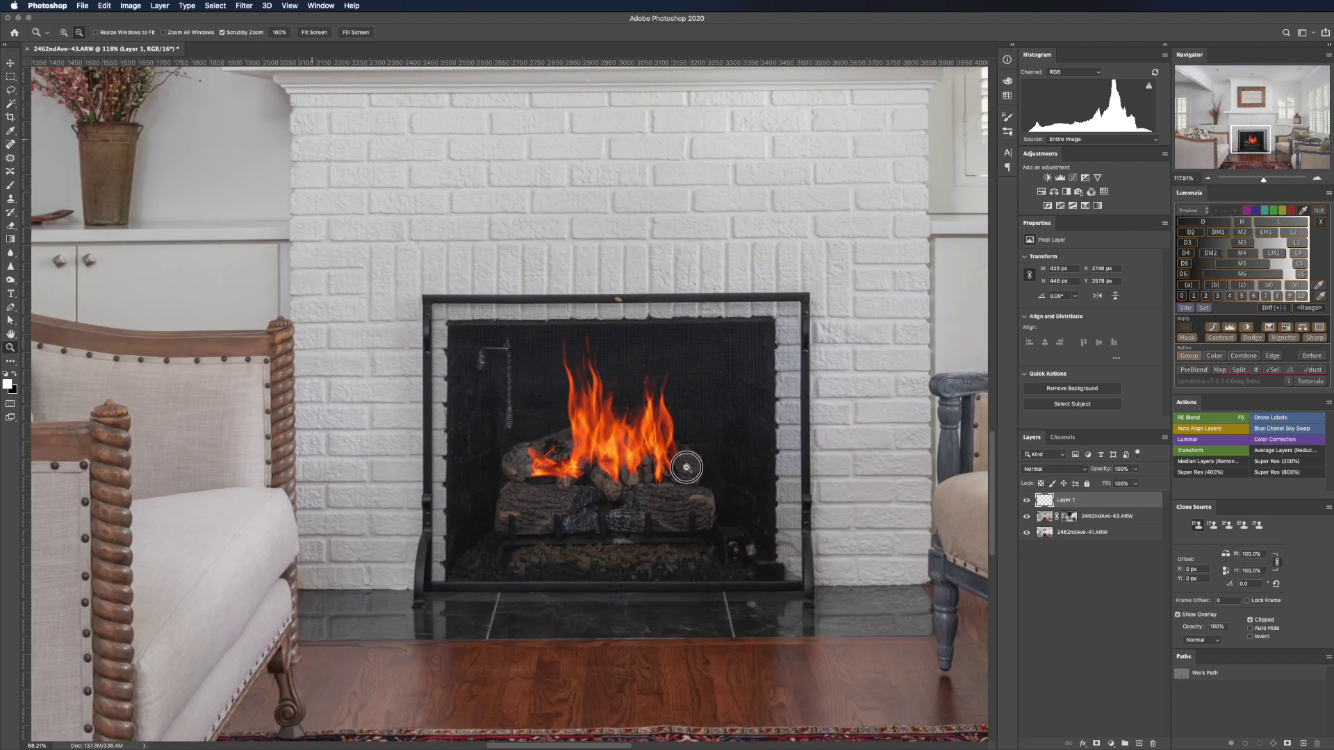
Step: Add a layer mask to Layer 1 and paint it over the logs with a ~155 px brush
{"action": "key", "text": "p"}
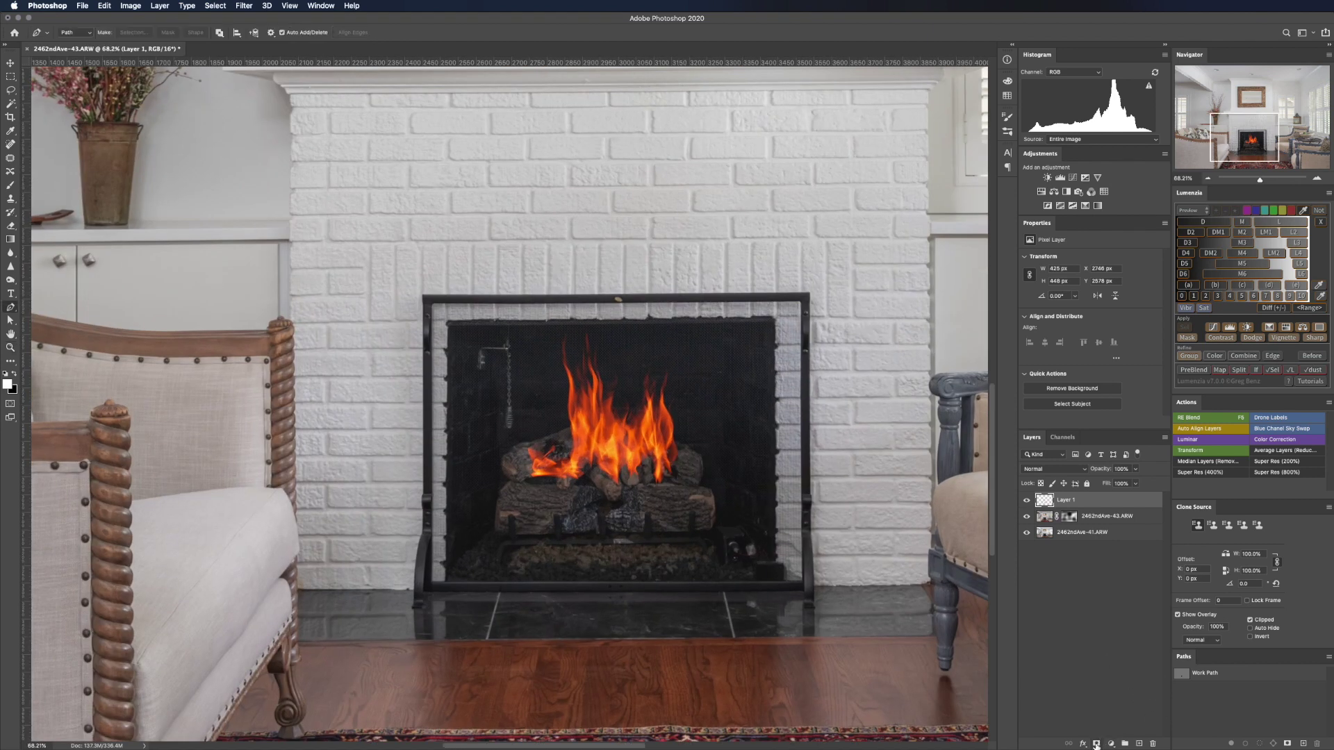
{"action": "left_click", "coordinate": [1097, 744]}
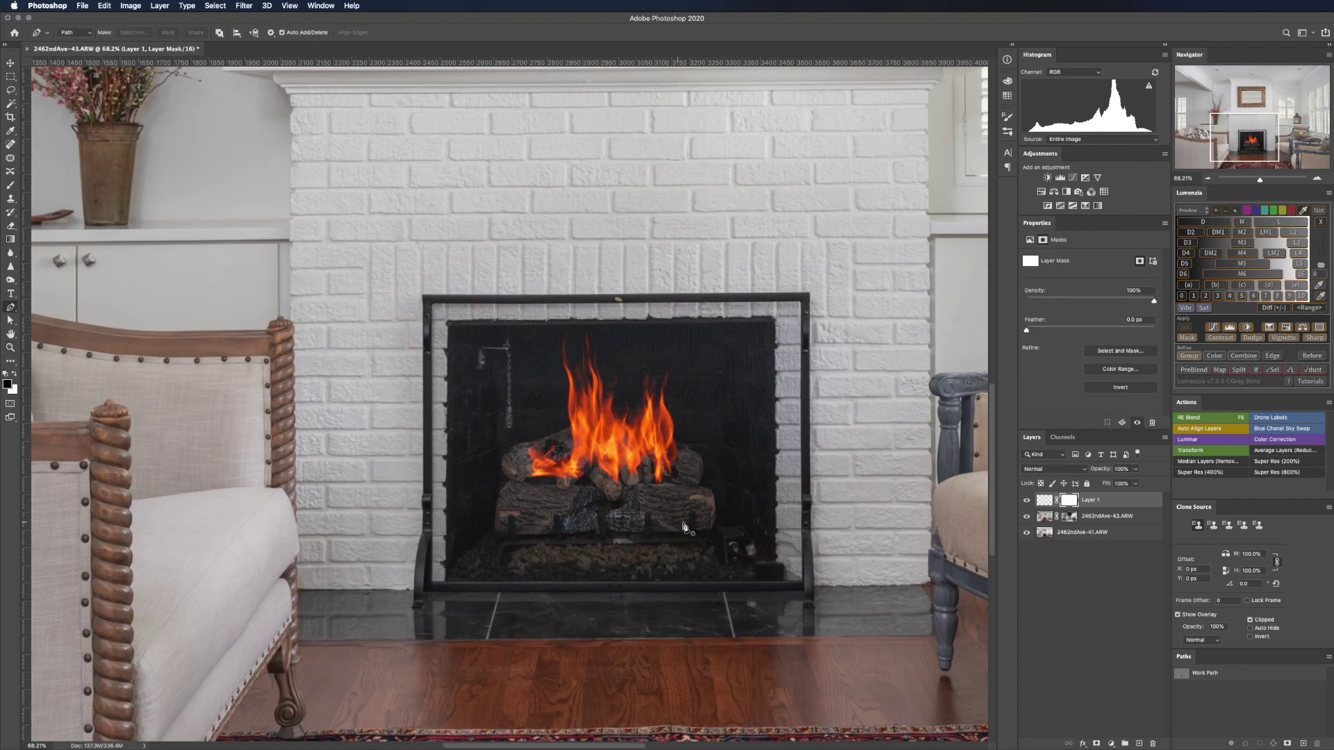
{"action": "key", "text": "b"}
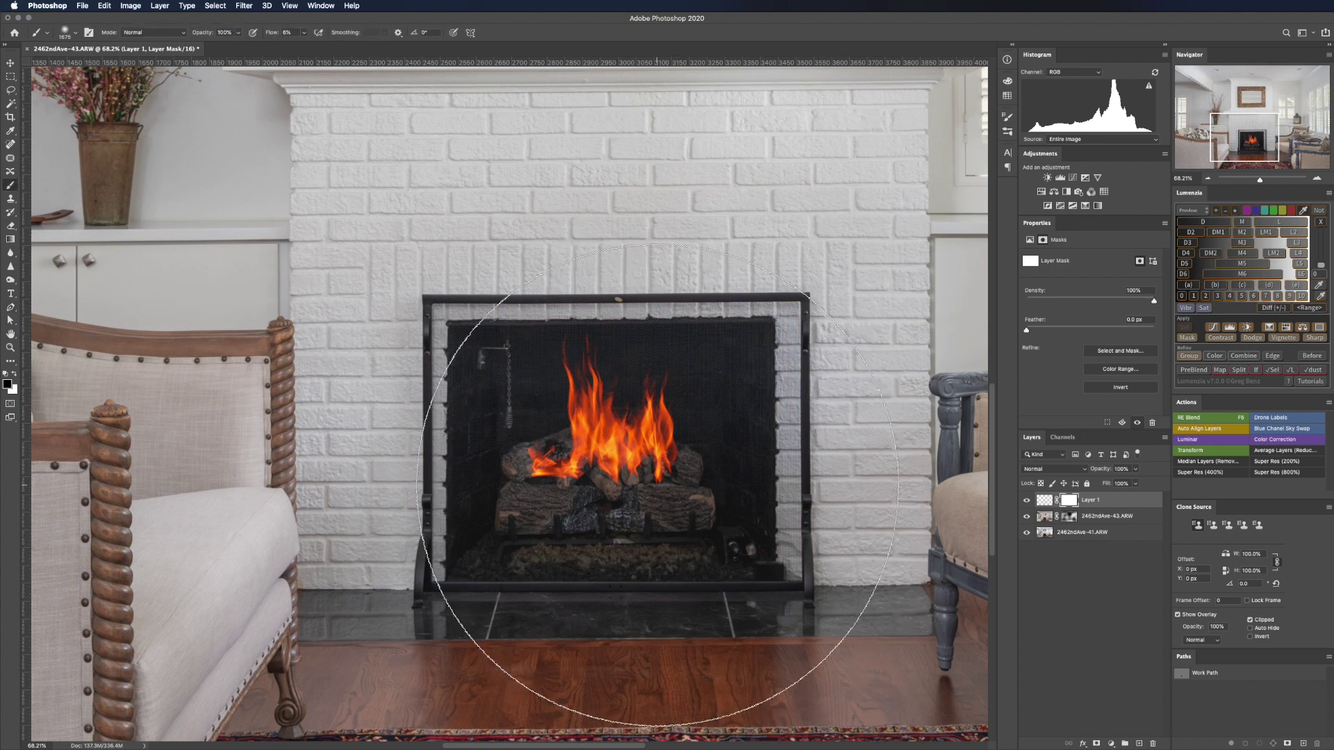
{"action": "left_click_drag", "start_coordinate": [657, 484], "coordinate": [434, 479]}
{"action": "mouse_move", "coordinate": [575, 500]}
{"action": "left_mouse_down"}
{"action": "mouse_move", "coordinate": [487, 485]}
{"action": "mouse_move", "coordinate": [608, 463]}
{"action": "mouse_move", "coordinate": [694, 473]}
{"action": "mouse_move", "coordinate": [714, 446]}
{"action": "mouse_move", "coordinate": [773, 459]}
{"action": "mouse_move", "coordinate": [744, 476]}
{"action": "mouse_move", "coordinate": [596, 462]}
{"action": "mouse_move", "coordinate": [500, 417]}
{"action": "mouse_move", "coordinate": [450, 432]}
{"action": "mouse_move", "coordinate": [495, 423]}
{"action": "mouse_move", "coordinate": [507, 383]}
{"action": "mouse_move", "coordinate": [453, 419]}
{"action": "mouse_move", "coordinate": [530, 419]}
{"action": "mouse_move", "coordinate": [524, 393]}
{"action": "mouse_move", "coordinate": [515, 401]}
{"action": "left_mouse_up"}
{"action": "scroll", "coordinate": [594, 500], "scroll_direction": "up", "scroll_amount": 3}
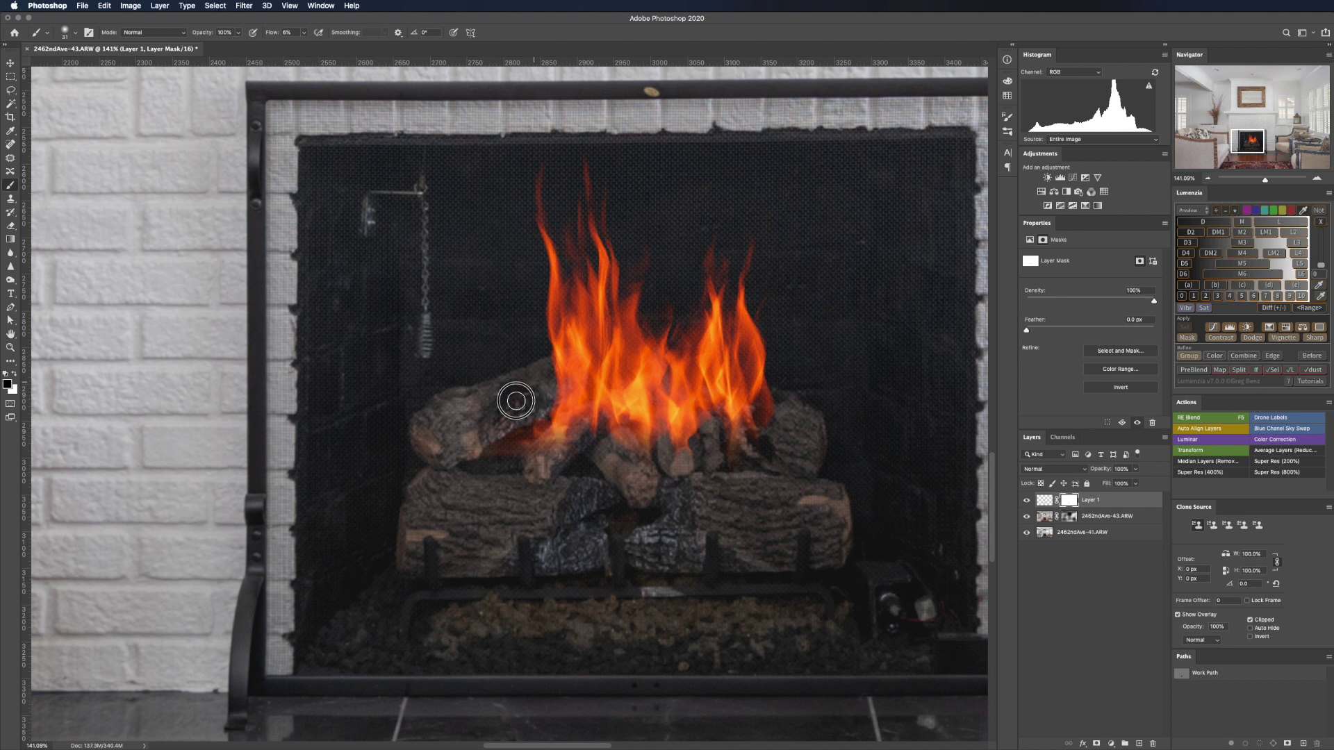
{"action": "scroll", "coordinate": [585, 455], "scroll_direction": "down", "scroll_amount": 5}
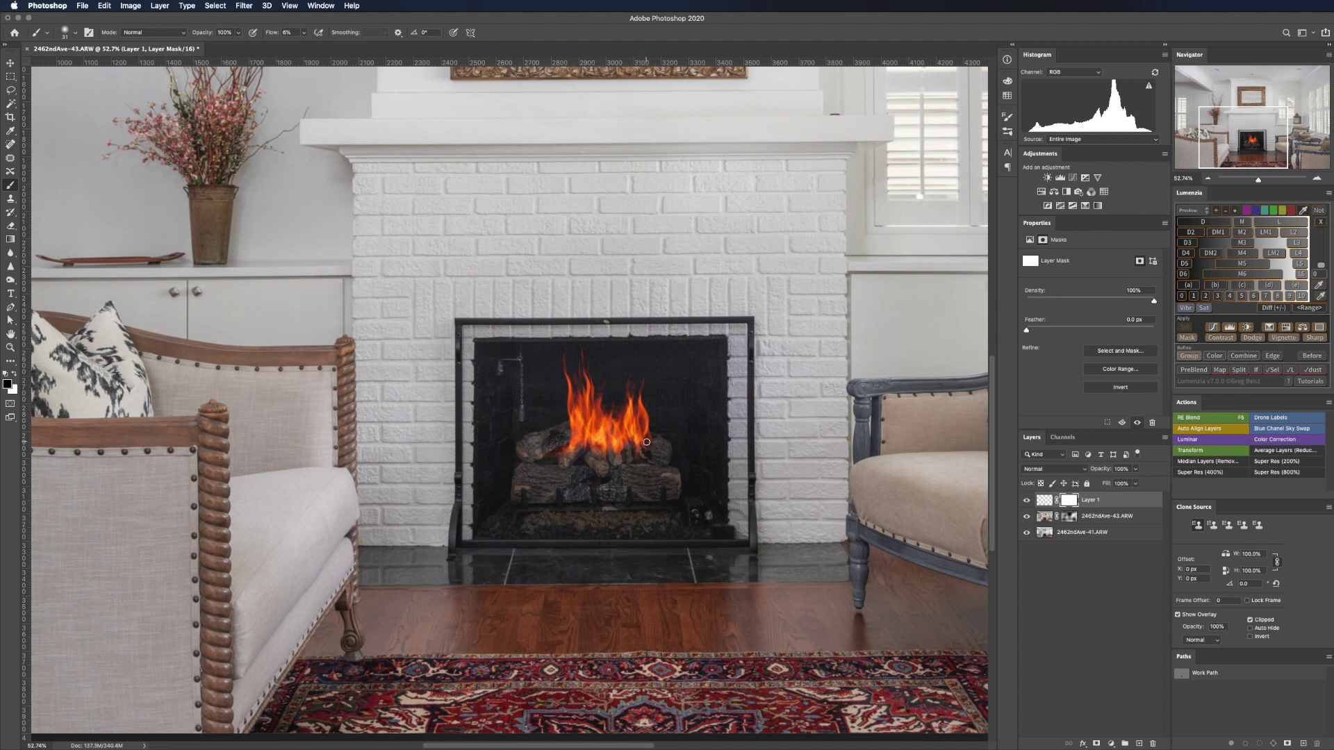
Step: Zoom out to the whole room and lower Layer 1's opacity to about 86%
{"action": "key", "text": "z"}
{"action": "left_click", "coordinate": [590, 464], "text": "alt"}
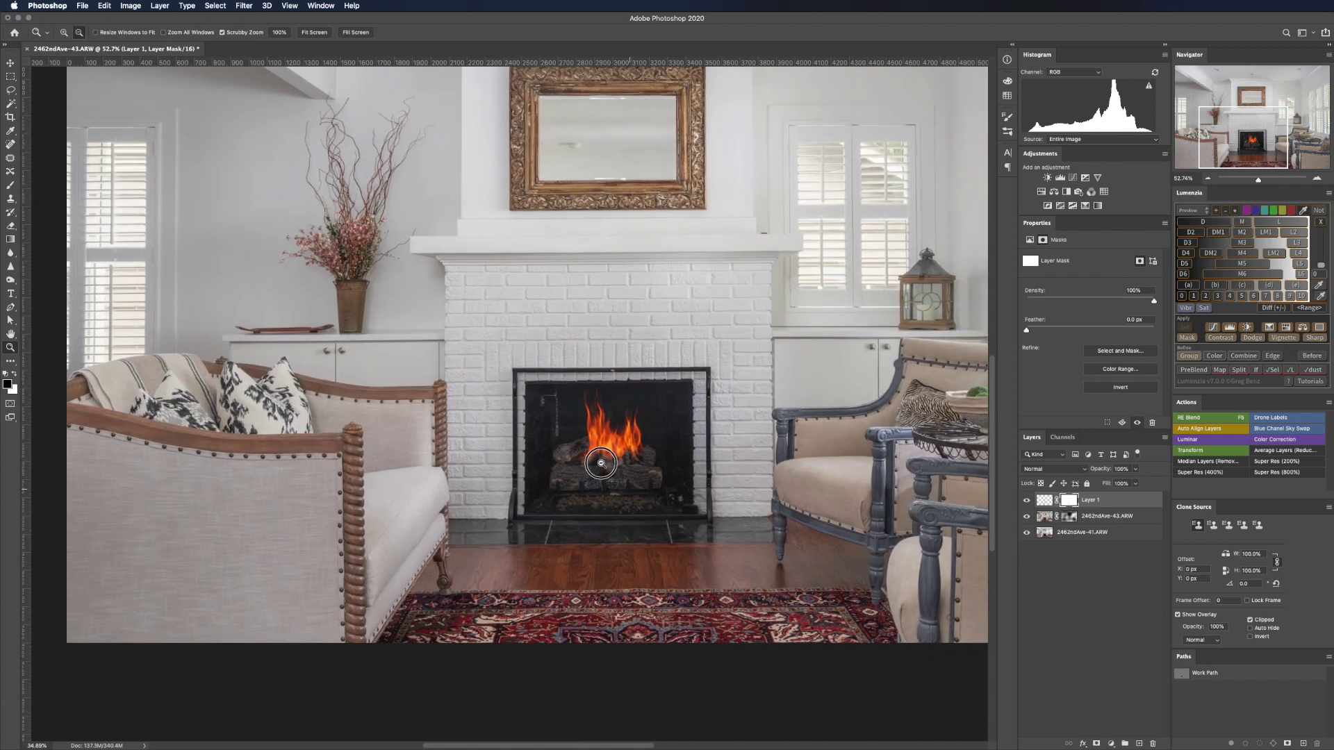
{"action": "key", "text": "b"}
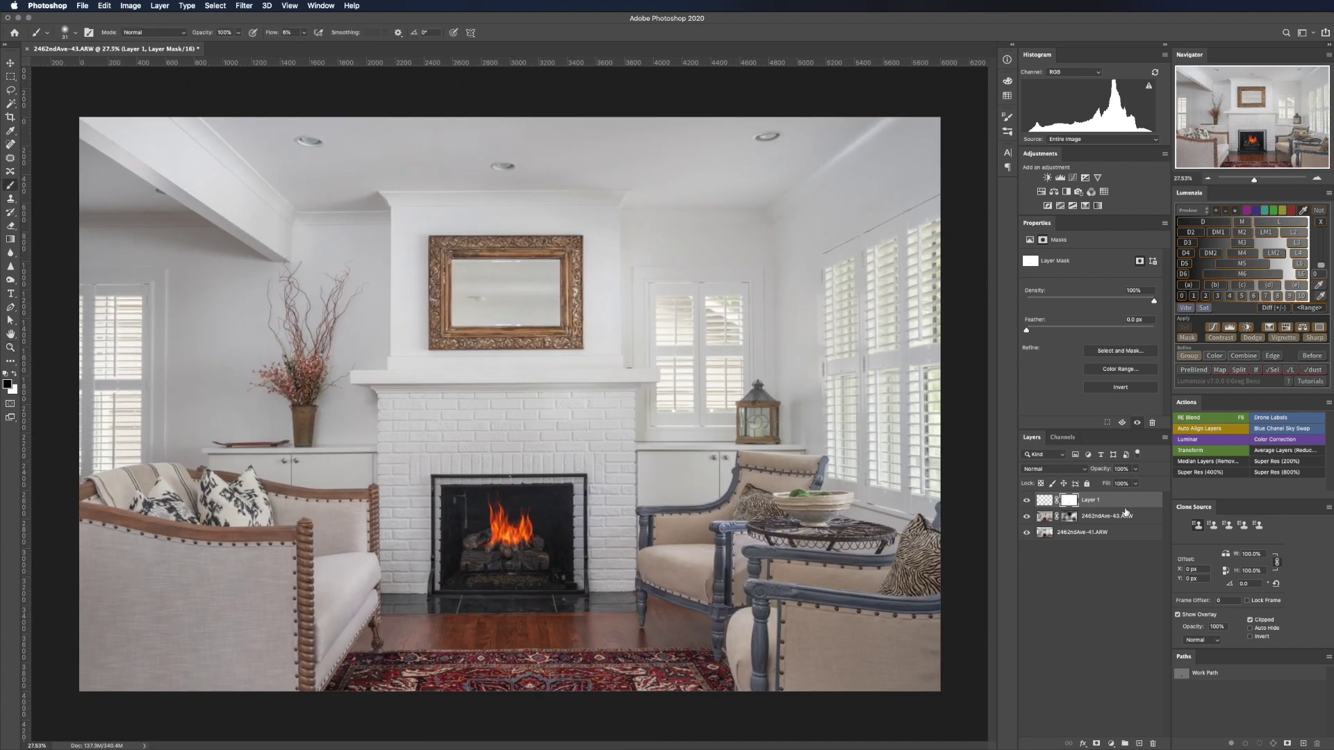
{"action": "mouse_move", "coordinate": [1104, 470]}
{"action": "left_mouse_down"}
{"action": "mouse_move", "coordinate": [1087, 470]}
{"action": "mouse_move", "coordinate": [1108, 469]}
{"action": "left_mouse_up"}
Step: Zoom in on the fireplace hearth
{"action": "key", "text": "p"}
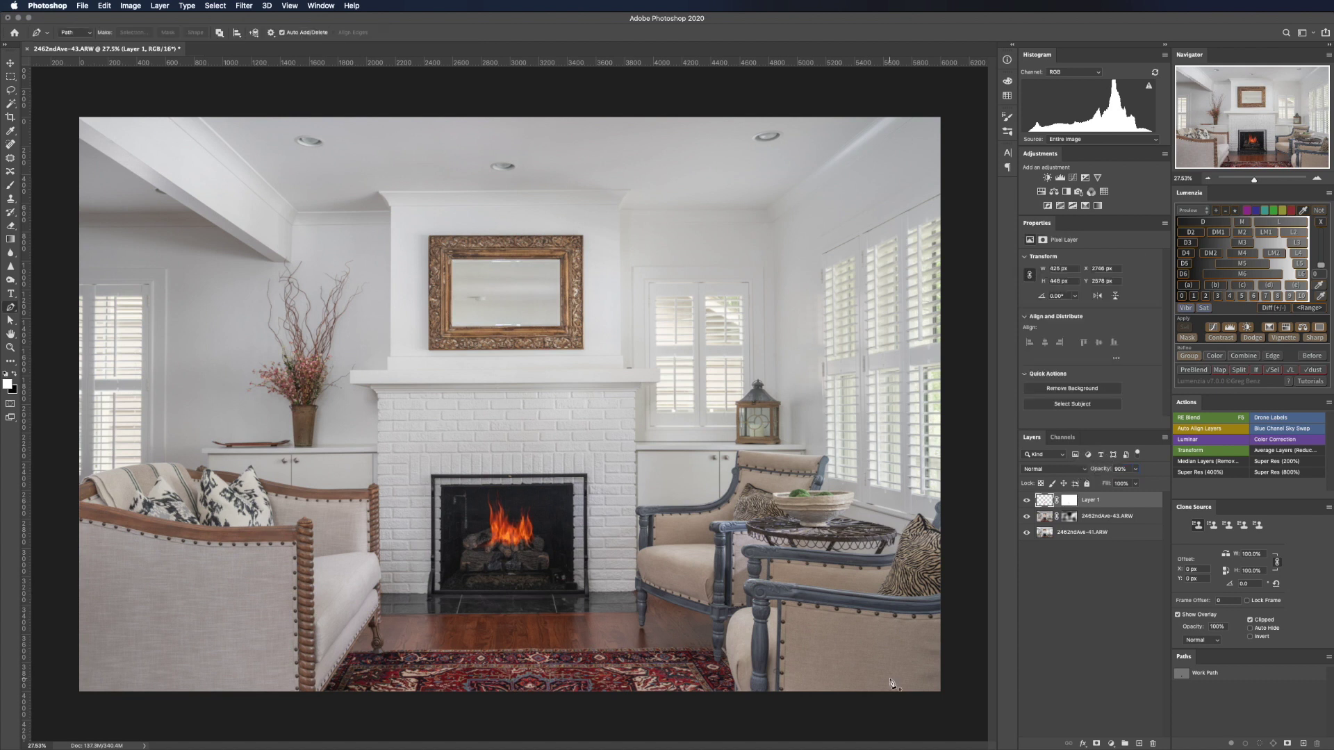
{"action": "key", "text": "z"}
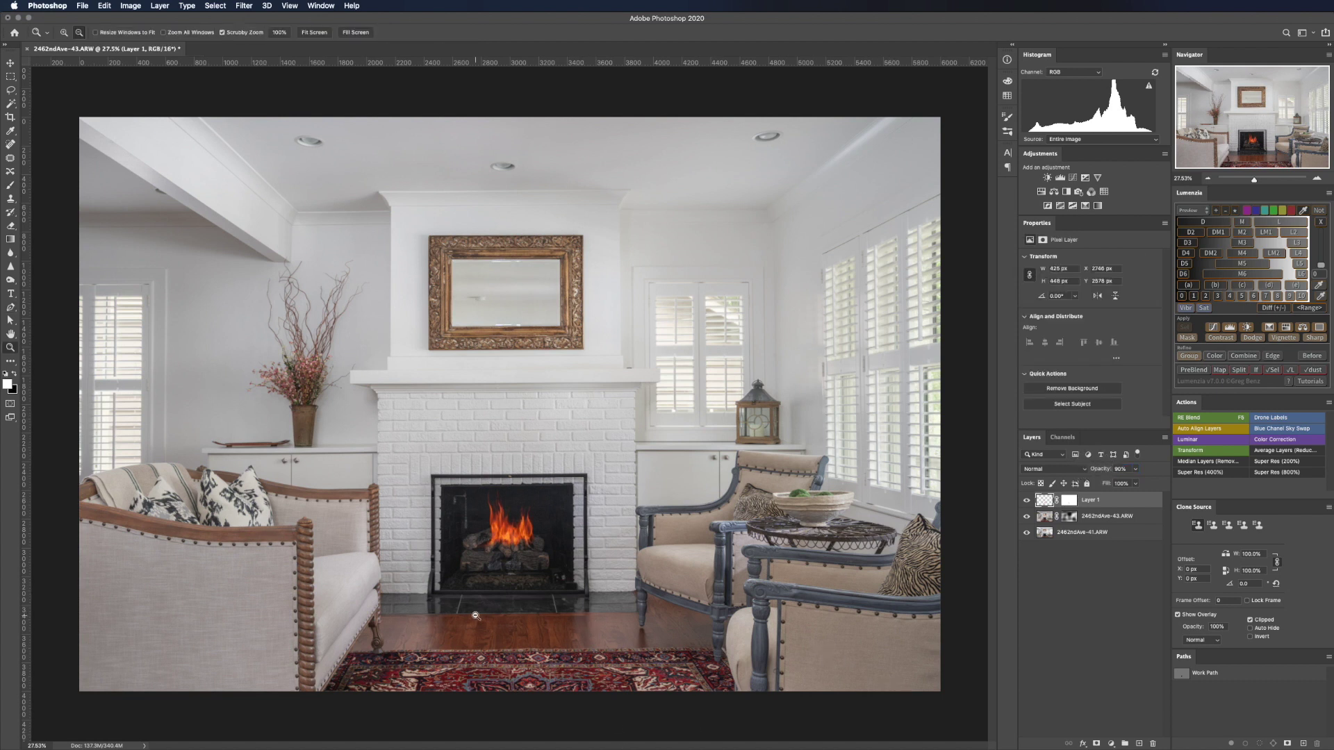
{"action": "left_click_drag", "start_coordinate": [480, 614], "coordinate": [532, 627]}
Step: Outline the fireplace screen with a rectangular path, convert it to a selection, and list new adjustment layers
{"action": "key", "text": "p"}
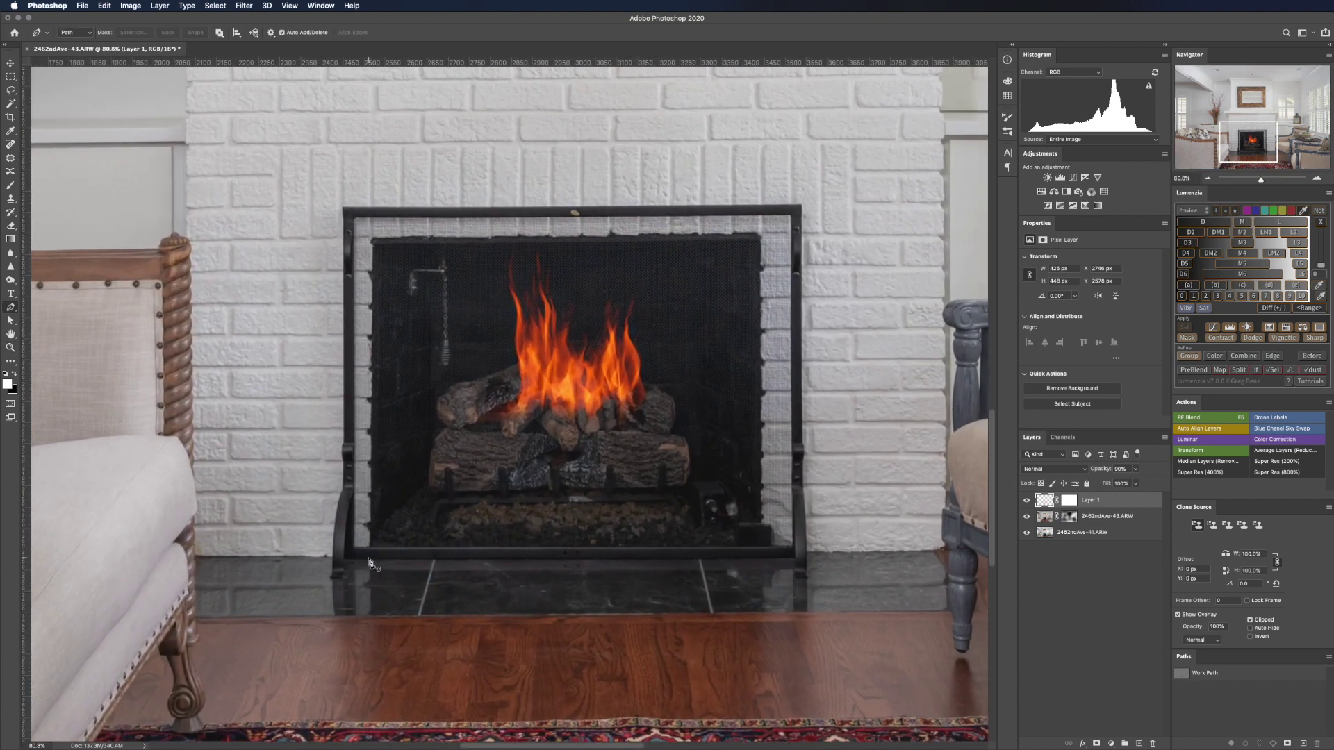
{"action": "left_click", "coordinate": [368, 557]}
{"action": "left_click", "coordinate": [373, 243]}
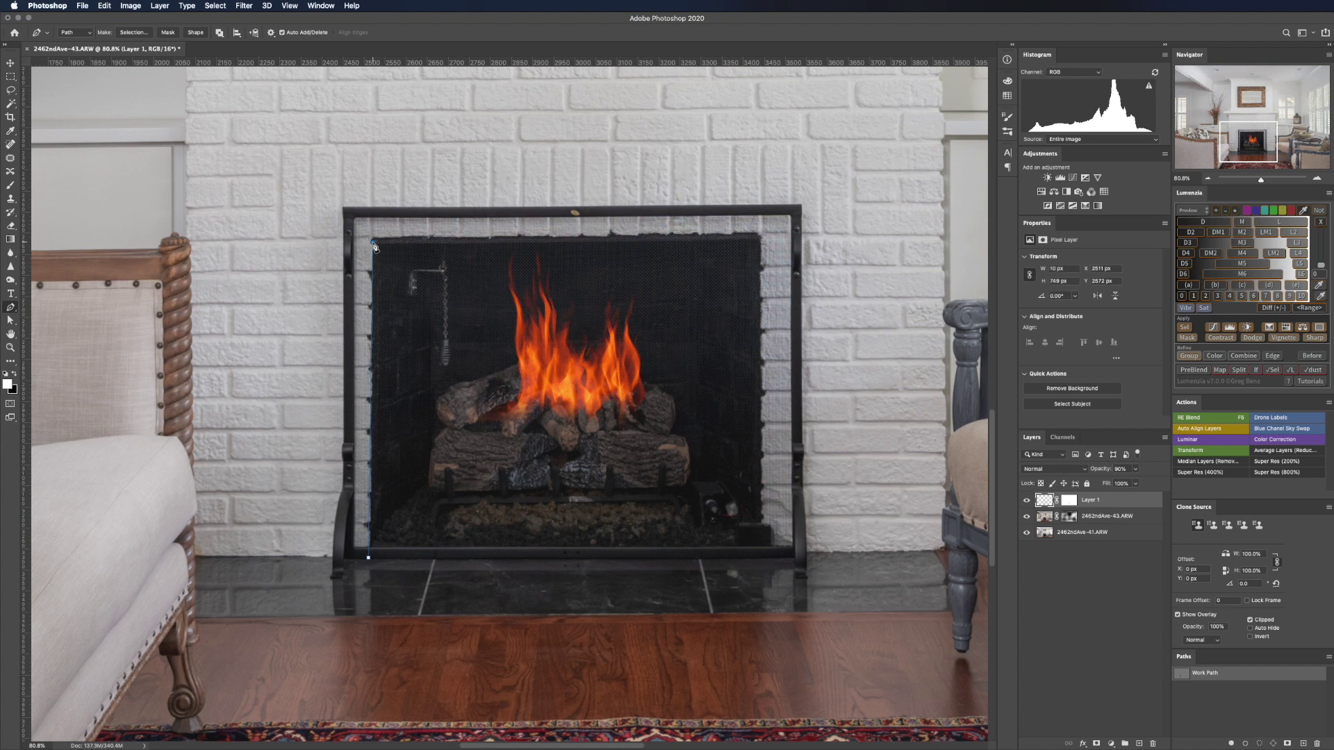
{"action": "left_click", "coordinate": [760, 242]}
{"action": "left_click", "coordinate": [762, 556]}
{"action": "left_click", "coordinate": [371, 558]}
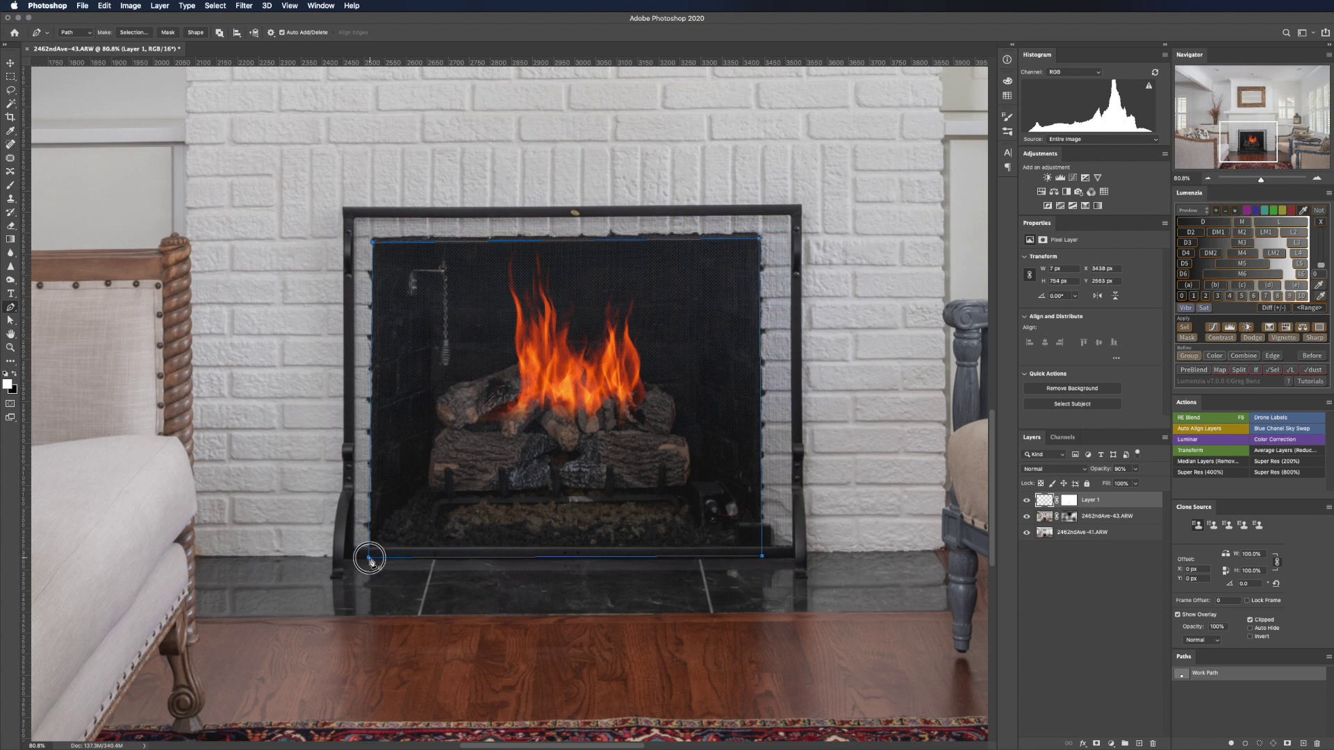
{"action": "key", "text": "super+Return"}
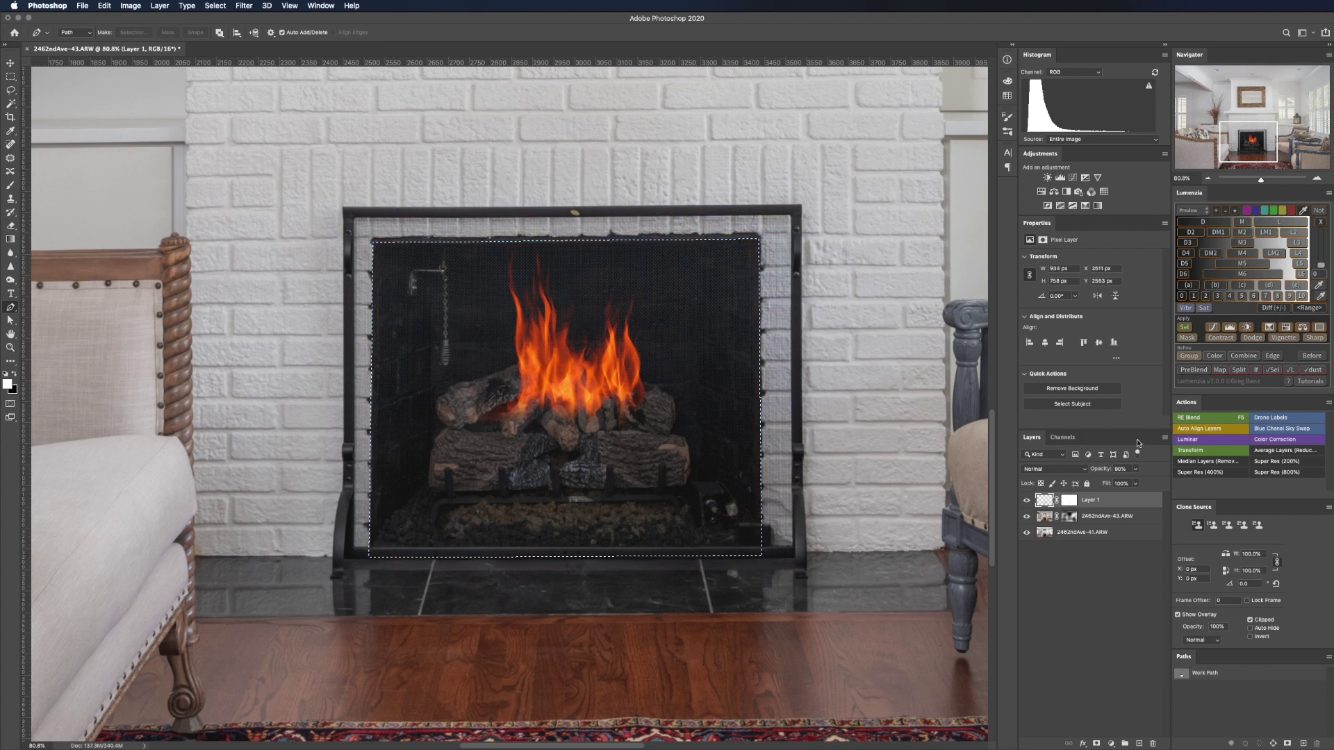
{"action": "left_click", "coordinate": [1111, 743]}
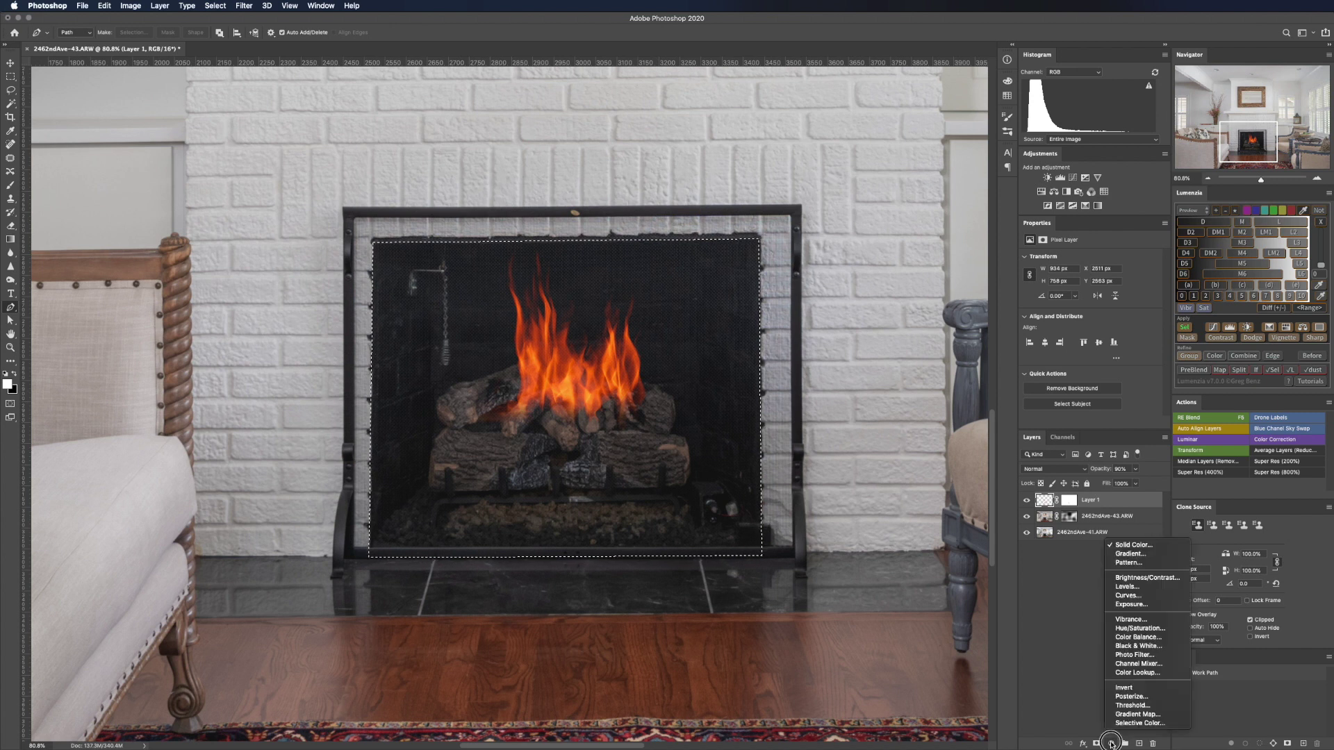
Step: Add a Solid Color fill layer over the fireplace opening and pick an orange colour
{"action": "left_click", "coordinate": [1147, 545]}
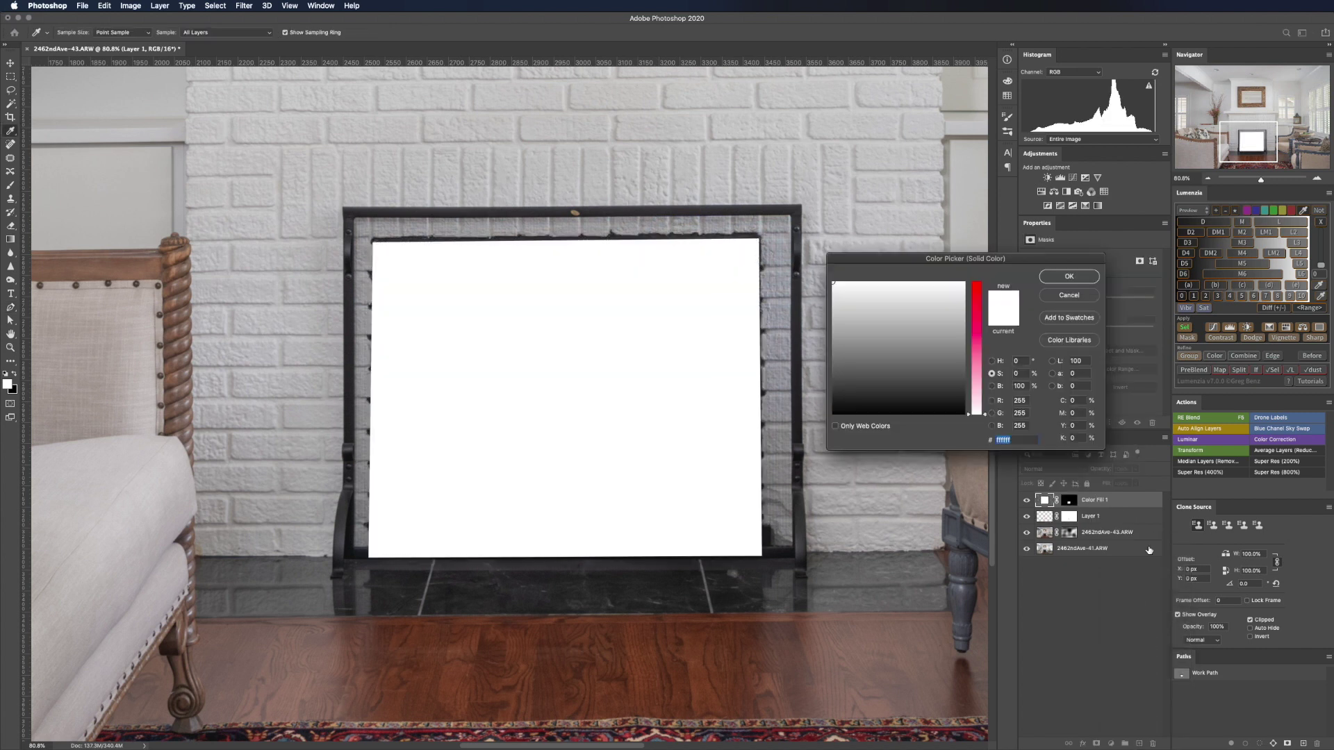
{"action": "left_click", "coordinate": [978, 311]}
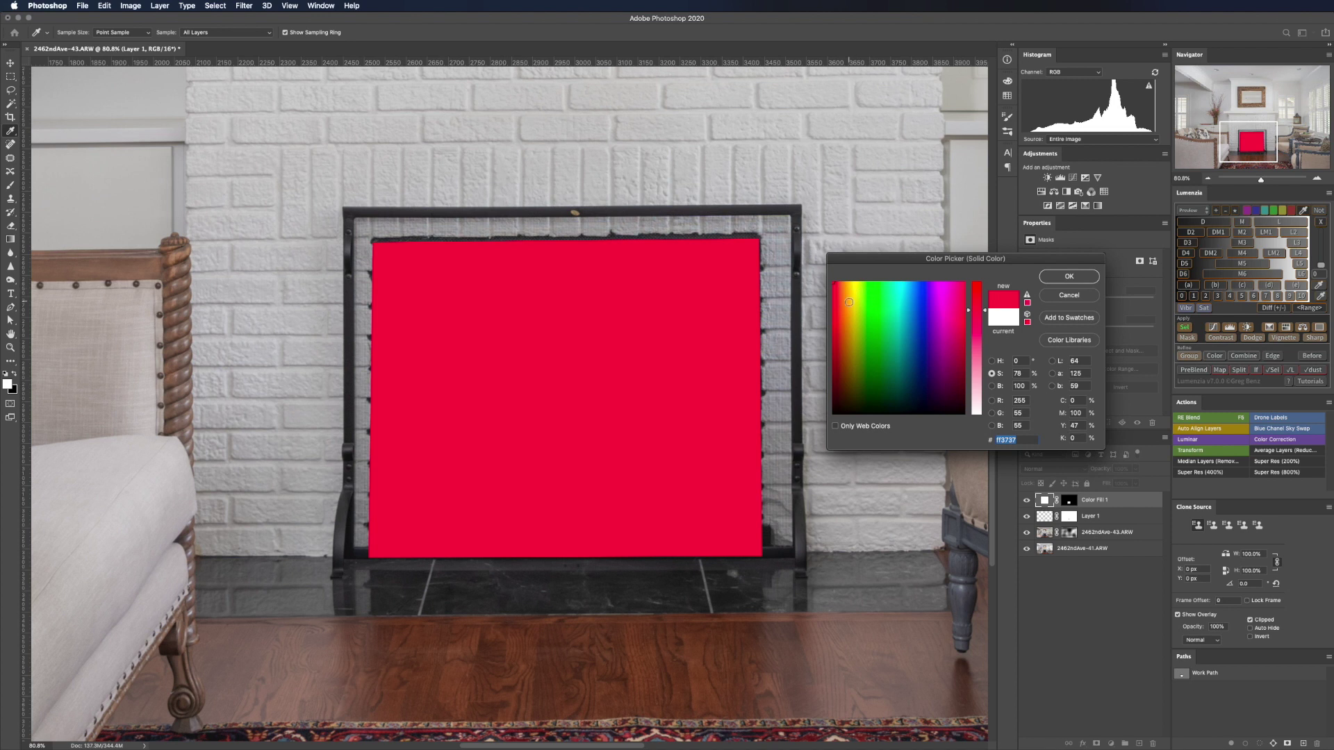
{"action": "left_click", "coordinate": [846, 305]}
{"action": "left_click", "coordinate": [1095, 279]}
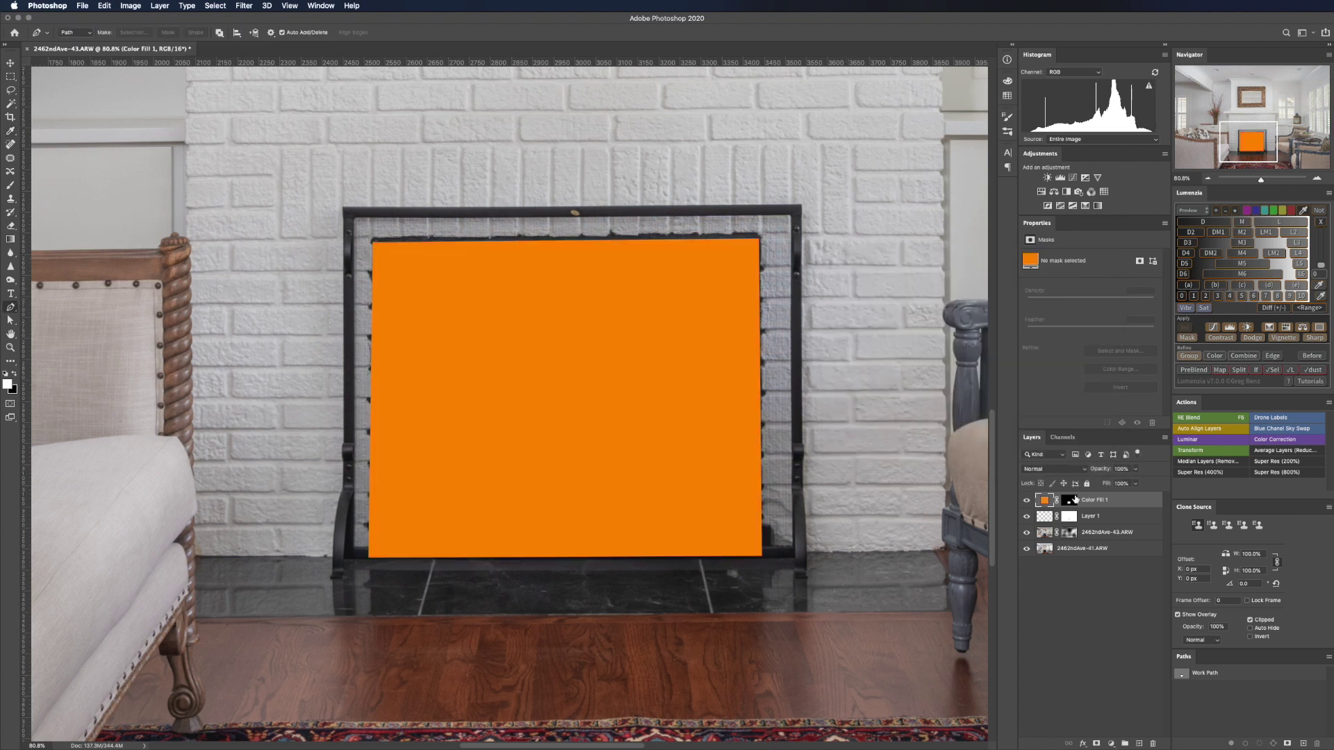
{"action": "left_click", "coordinate": [1057, 471]}
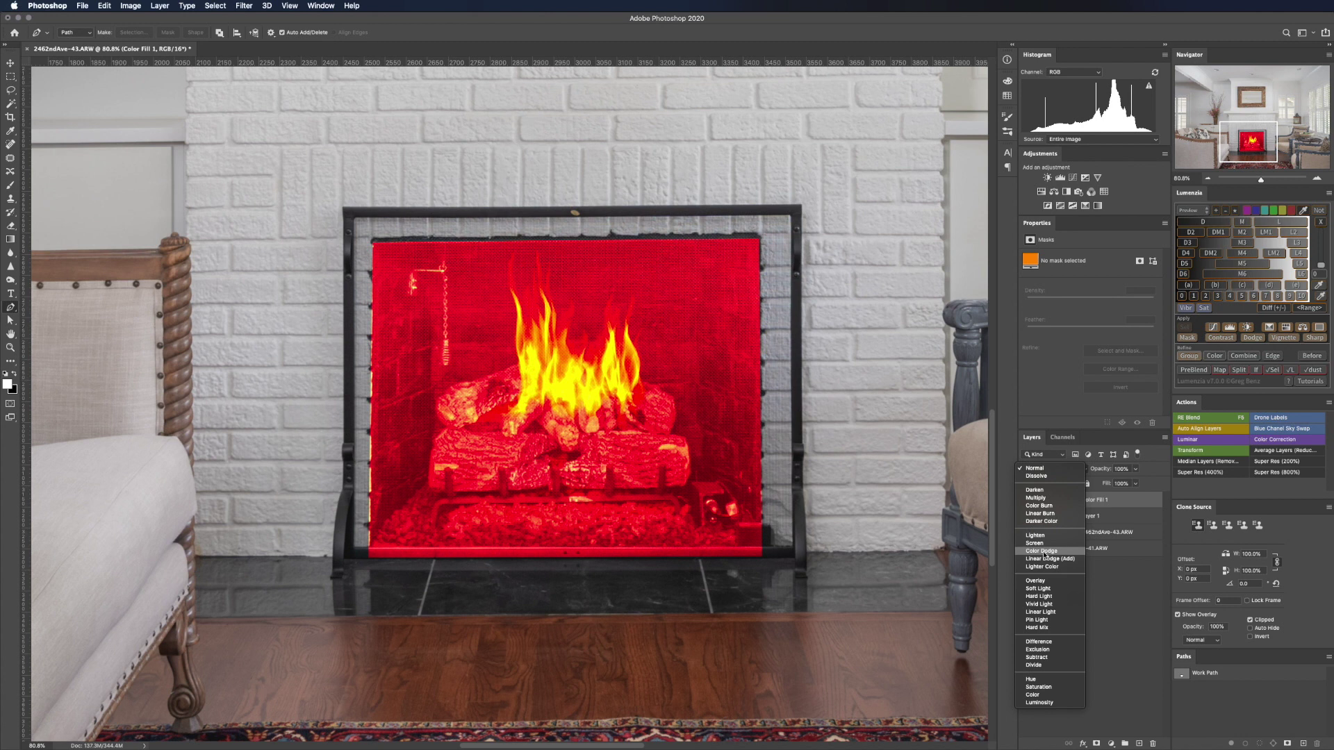
Step: Try Linear Dodge at 29%, then set the orange fill to Overlay at about 21% opacity
{"action": "left_click", "coordinate": [1045, 558]}
{"action": "key", "text": "2"}
{"action": "key", "text": "9"}
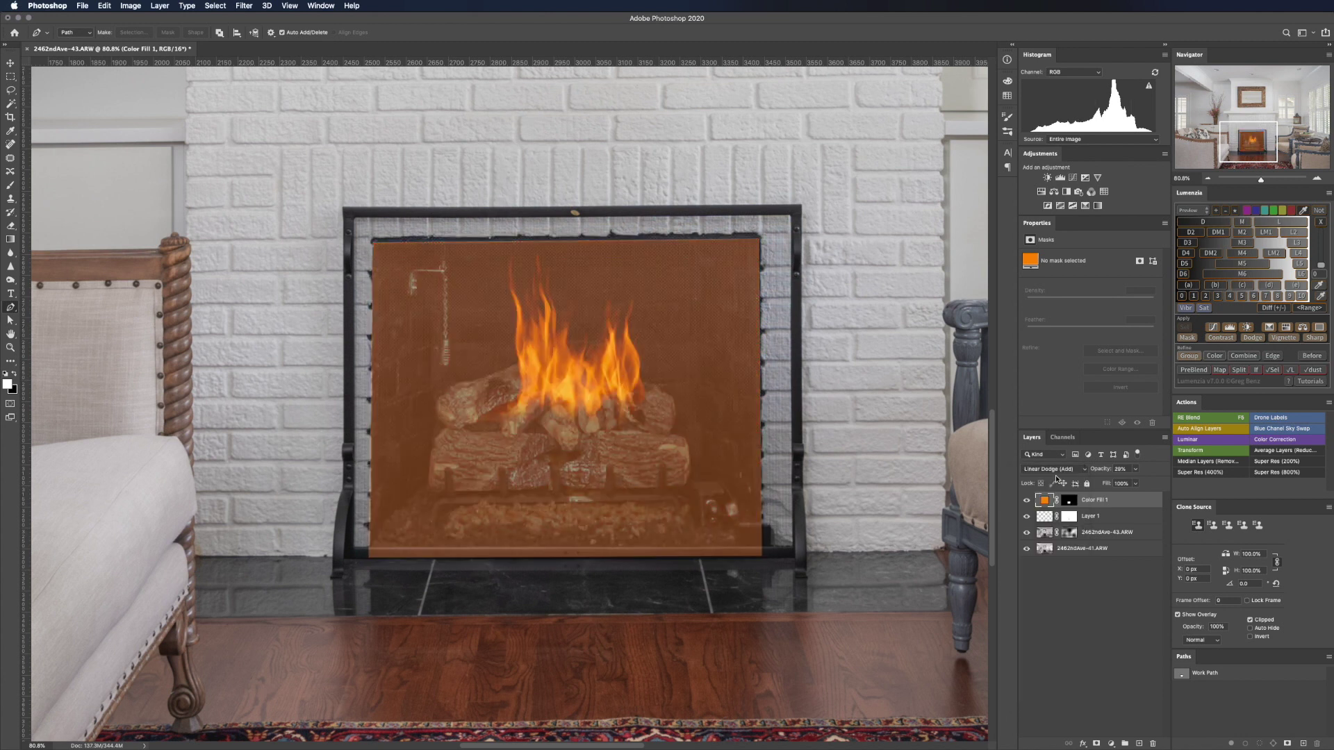
{"action": "left_click", "coordinate": [1056, 470]}
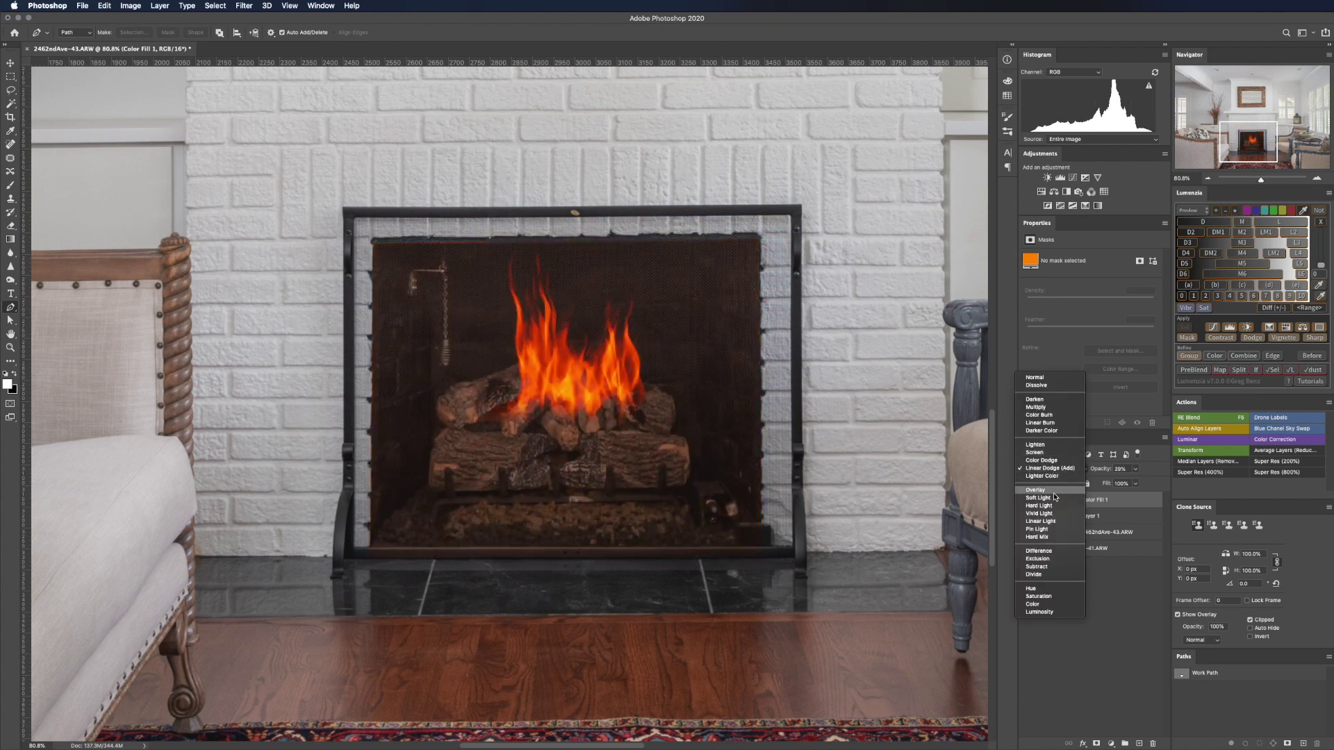
{"action": "left_click", "coordinate": [1053, 490]}
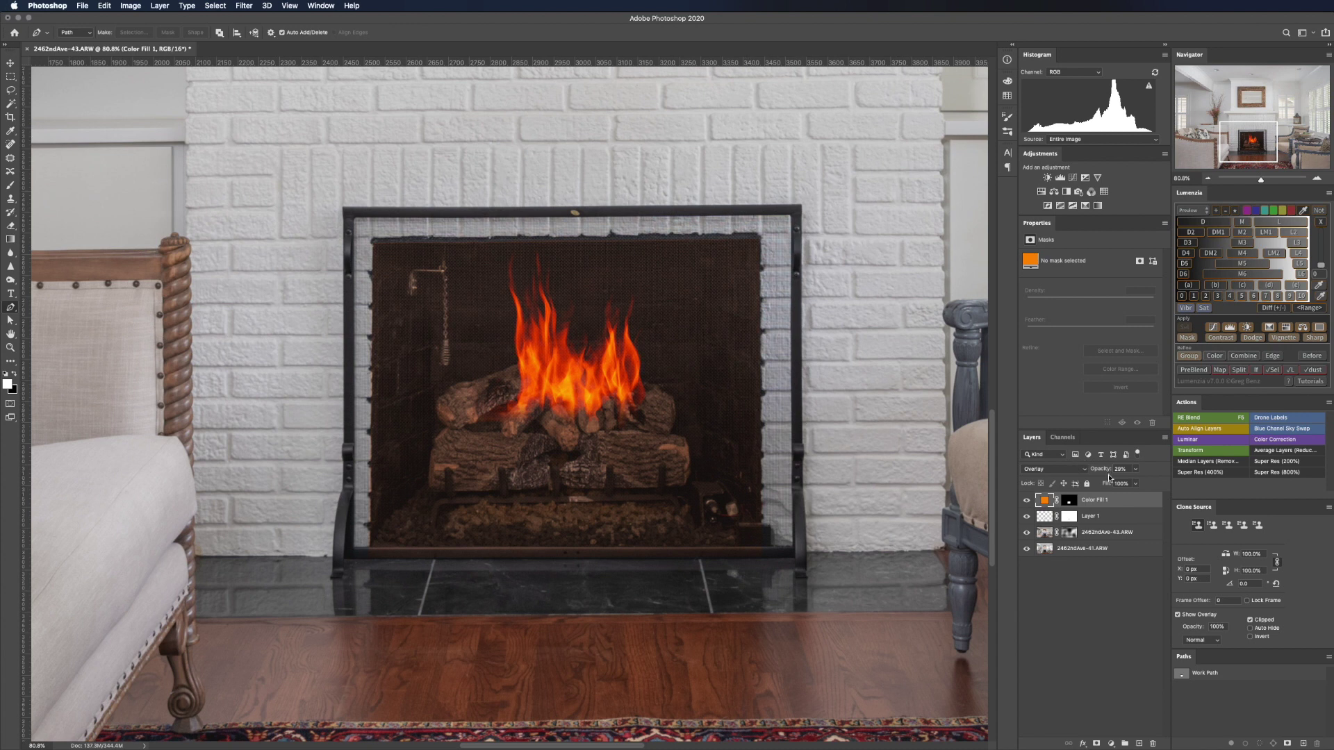
{"action": "left_click_drag", "start_coordinate": [1105, 470], "coordinate": [1094, 470]}
Step: Toggle the orange glow on and off to compare, then raise its opacity to 23%
{"action": "left_click", "coordinate": [1027, 500]}
{"action": "left_click", "coordinate": [1027, 501]}
{"action": "left_click", "coordinate": [1027, 500]}
{"action": "left_click", "coordinate": [1027, 500]}
{"action": "key", "text": "z"}
{"action": "left_click_drag", "start_coordinate": [769, 490], "coordinate": [702, 485]}
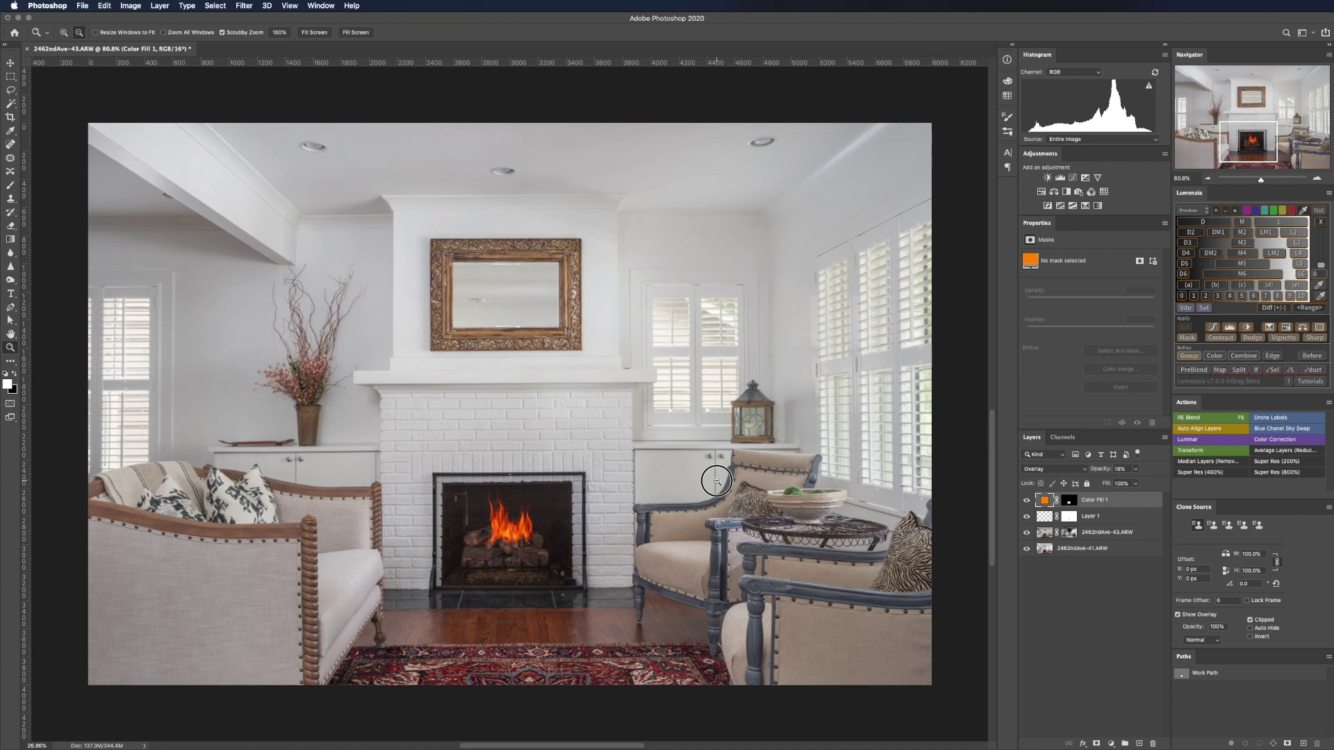
{"action": "key", "text": "p"}
{"action": "left_click_drag", "start_coordinate": [1104, 473], "coordinate": [1106, 471]}
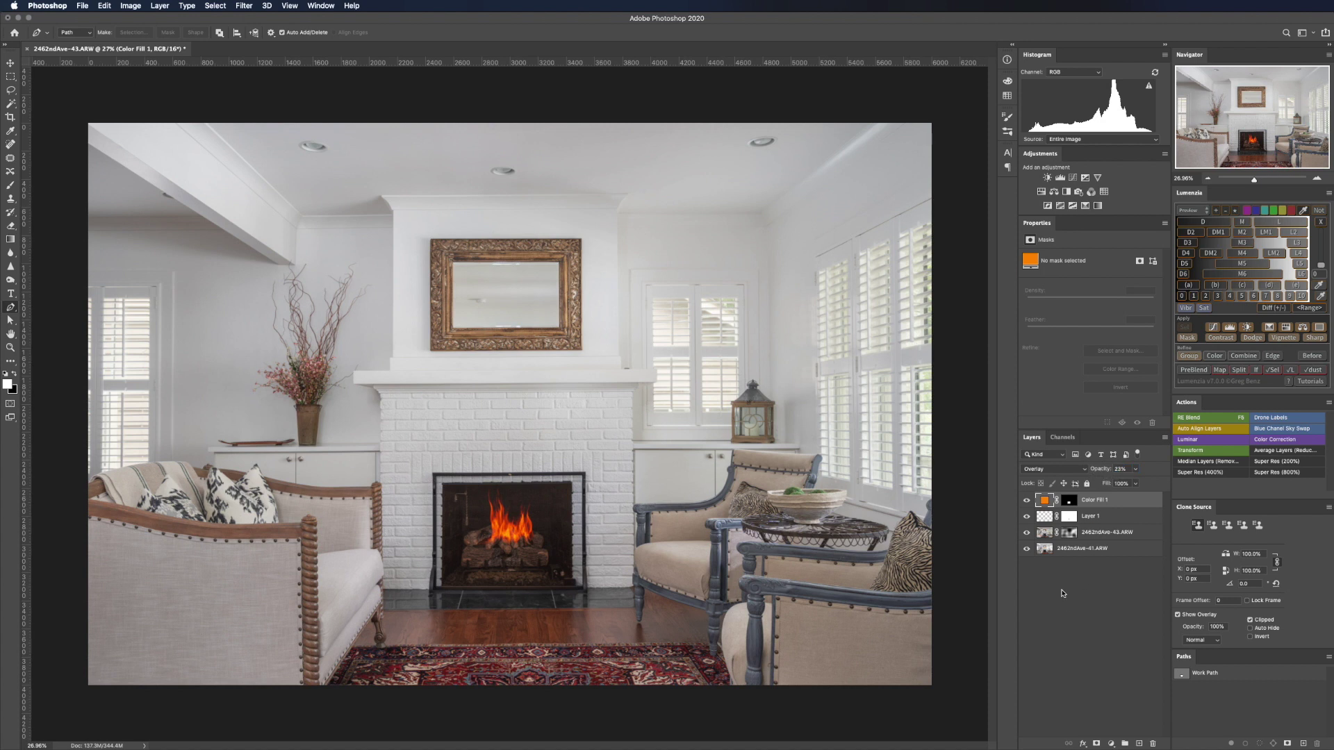
{"action": "left_click", "coordinate": [1069, 503]}
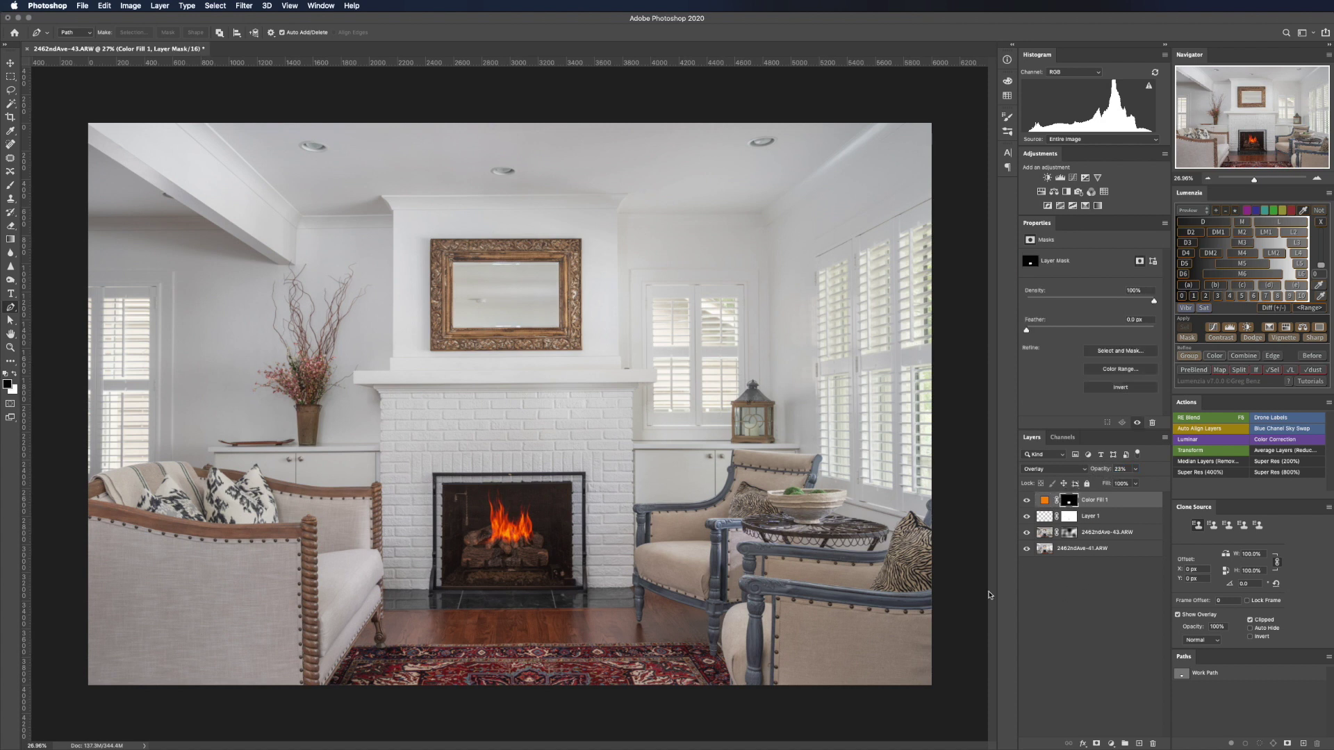
Step: Pick the Brush tool, zoom in on the fireplace and set the brush to 136 px
{"action": "key", "text": "b"}
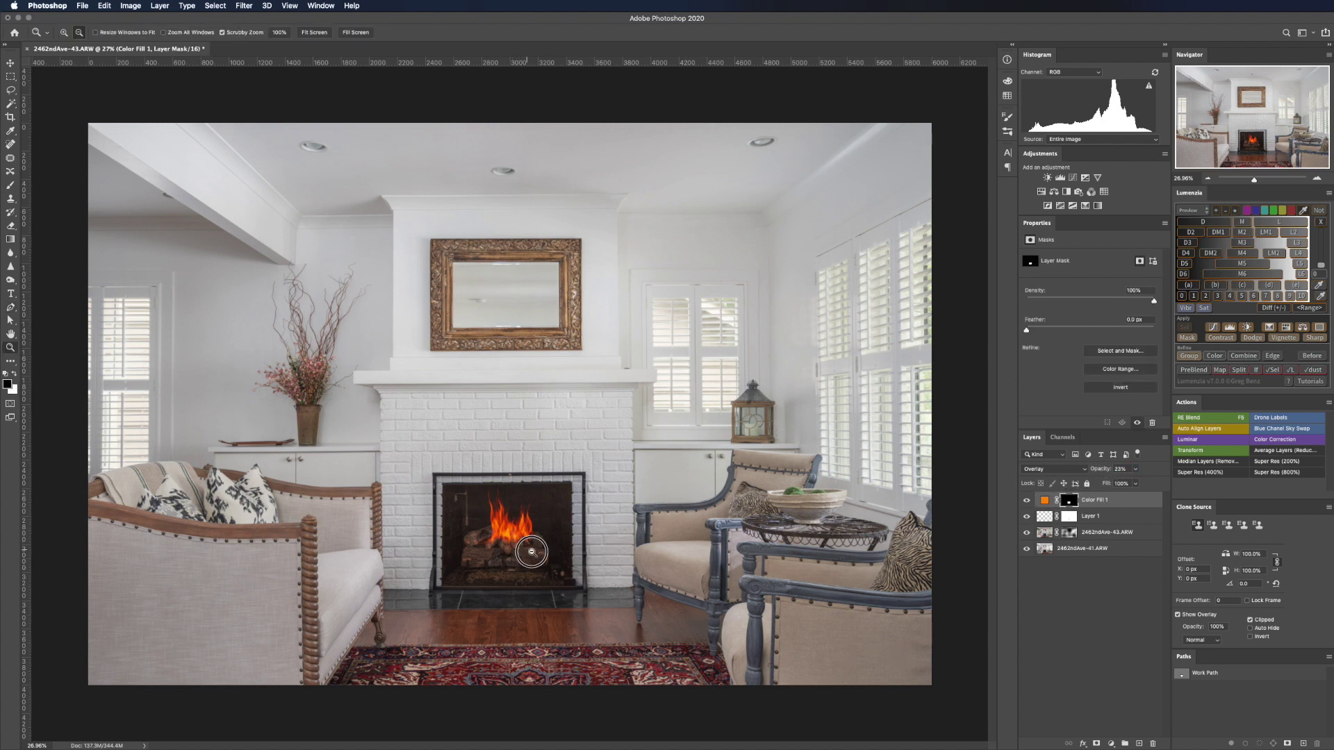
{"action": "left_click_drag", "start_coordinate": [532, 552], "coordinate": [596, 554]}
{"action": "key", "text": "b"}
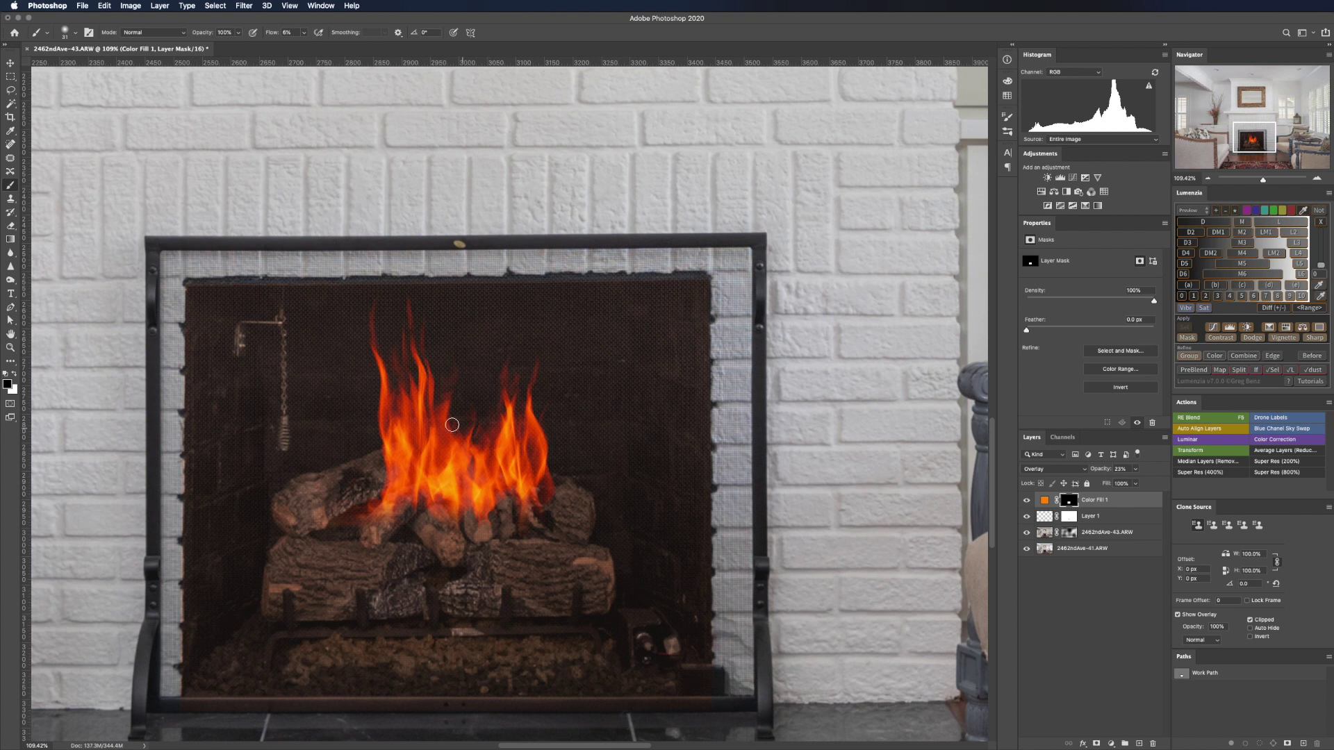
{"action": "left_click_drag", "start_coordinate": [450, 438], "coordinate": [490, 440]}
Step: Paint the glow mask over the lower logs with a stroke and several dabs
{"action": "mouse_move", "coordinate": [387, 618]}
{"action": "left_mouse_down"}
{"action": "mouse_move", "coordinate": [348, 625]}
{"action": "mouse_move", "coordinate": [565, 618]}
{"action": "left_mouse_up"}
{"action": "left_click", "coordinate": [261, 528]}
{"action": "left_click", "coordinate": [346, 505]}
{"action": "left_click", "coordinate": [282, 594]}
{"action": "left_click", "coordinate": [356, 580]}
{"action": "left_click", "coordinate": [315, 599]}
{"action": "left_click", "coordinate": [286, 638]}
{"action": "left_click", "coordinate": [478, 592]}
{"action": "scroll", "coordinate": [478, 592], "scroll_direction": "down", "scroll_amount": 8}
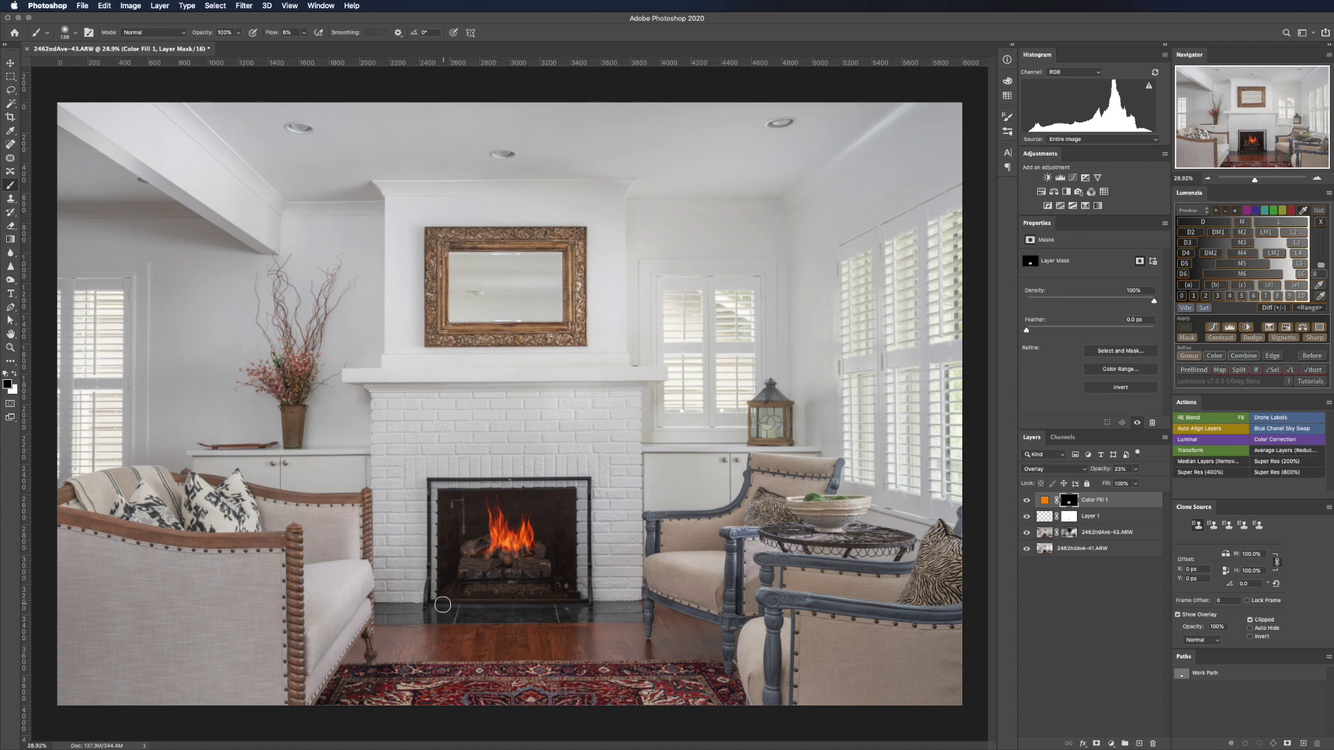
Step: Paint across the hearth with a larger brush and check the mask overlay with \
{"action": "left_click_drag", "start_coordinate": [515, 601], "coordinate": [528, 596]}
{"action": "key", "text": "backslash"}
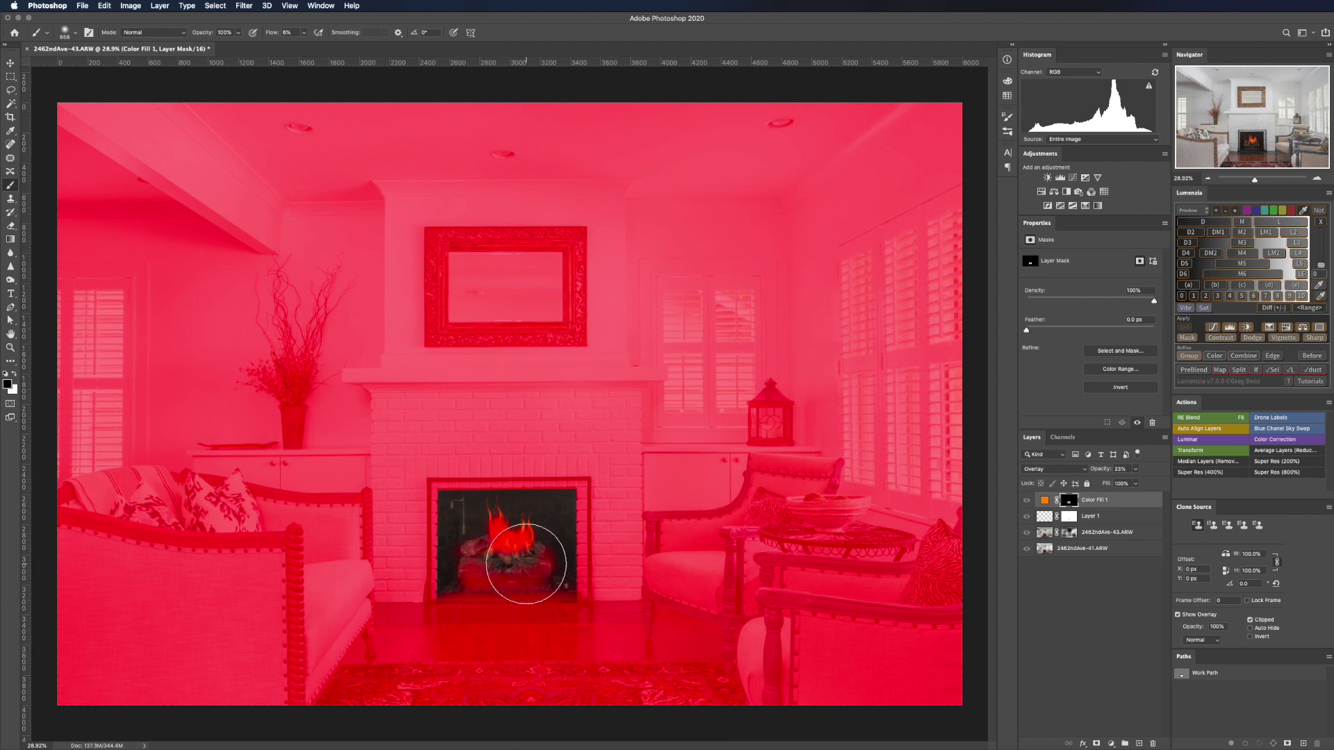
{"action": "key", "text": "backslash"}
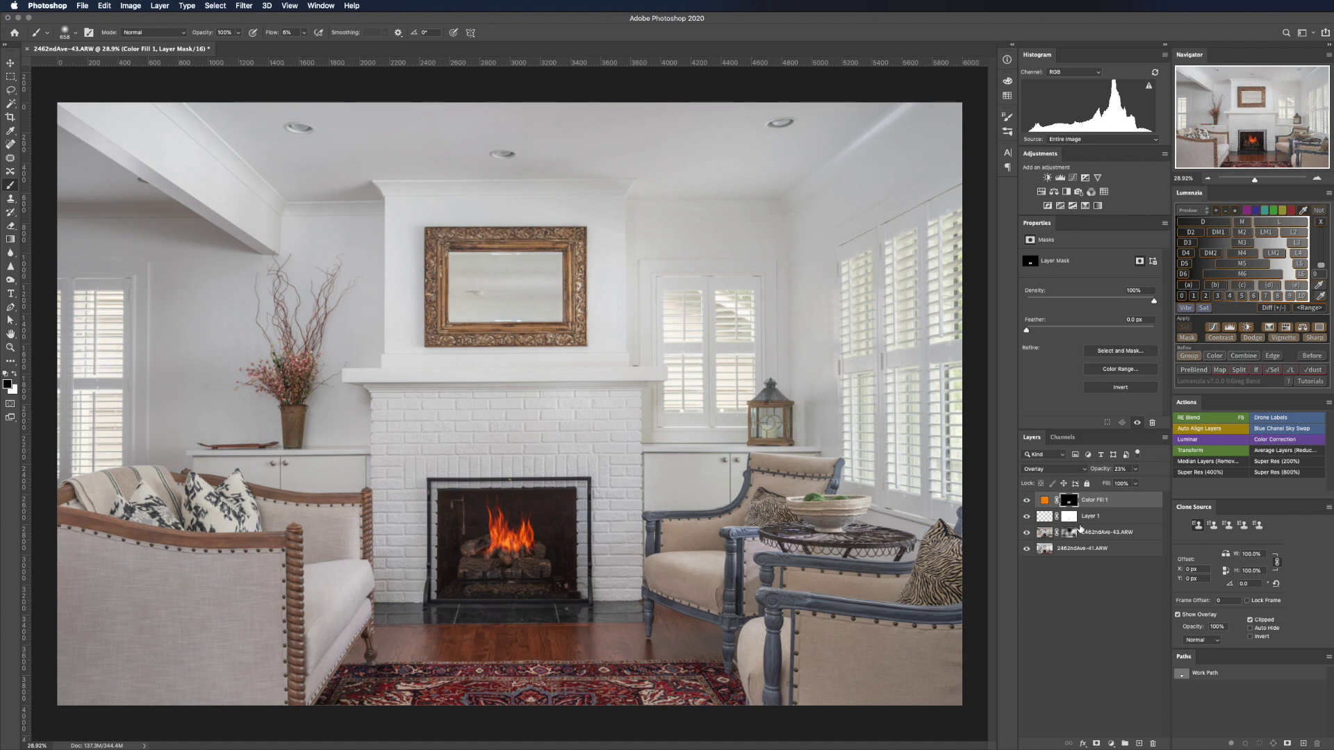
Step: Stamp all visible layers into a new top Layer 2 with Cmd+Option+Shift+E
{"action": "left_click_drag", "start_coordinate": [1079, 528], "coordinate": [1081, 522]}
{"action": "key", "text": "super+alt+shift+e"}
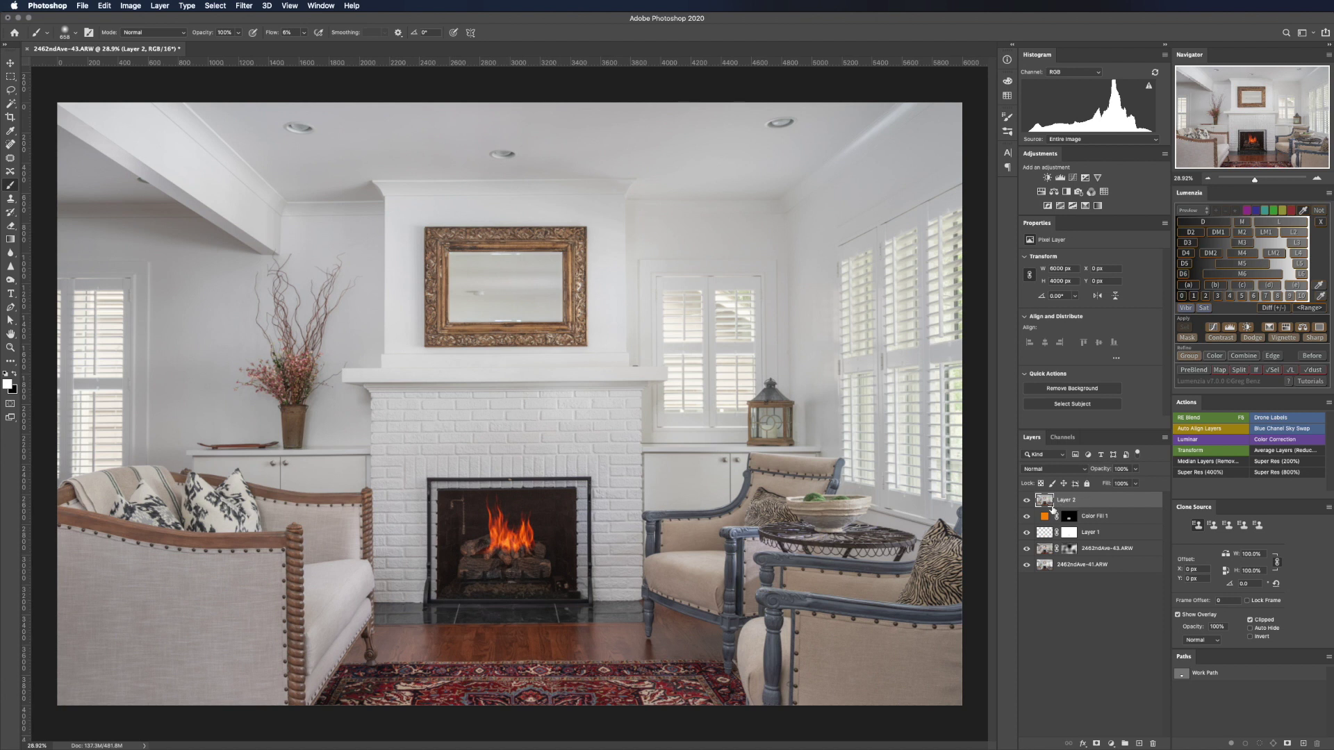
{"action": "key", "text": "p"}
{"action": "scroll", "coordinate": [504, 599], "scroll_direction": "up", "scroll_amount": 5}
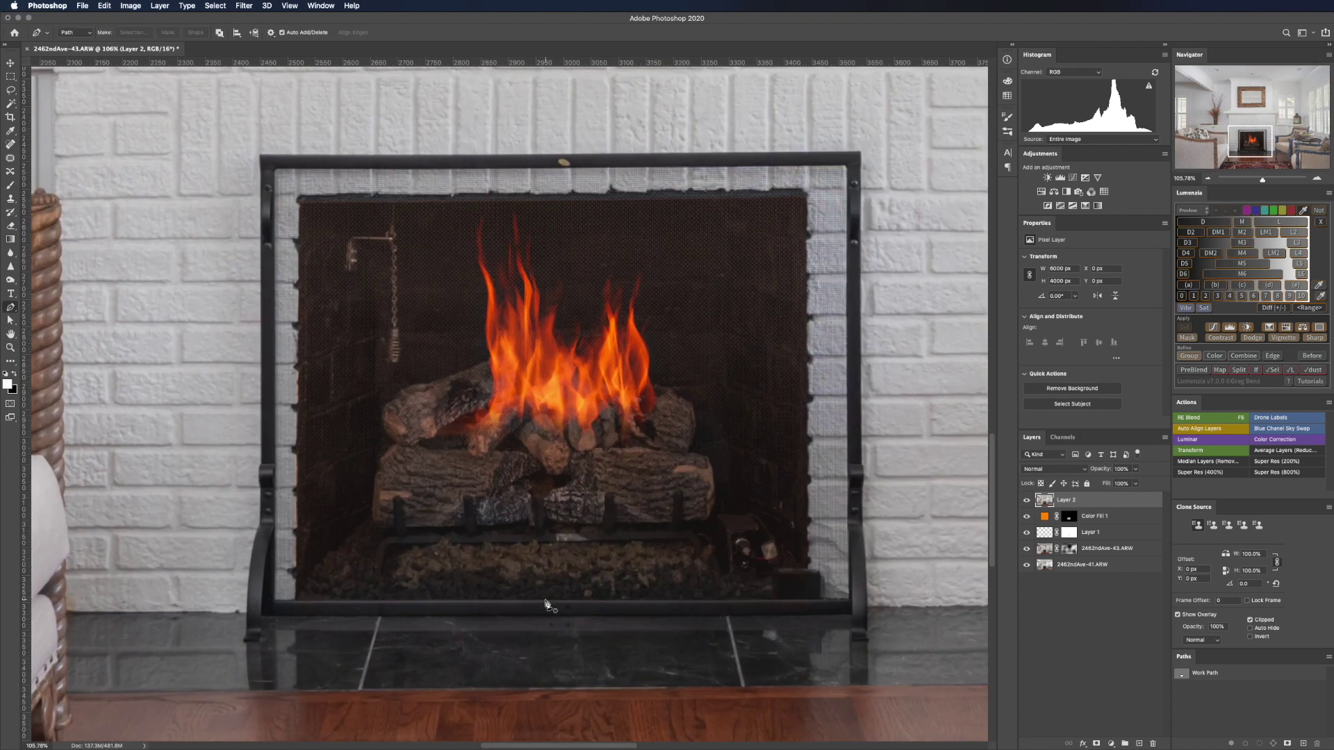
Step: Trace the fireplace opening with a four-point Pen path and copy it to Layer 3
{"action": "left_click", "coordinate": [296, 598]}
{"action": "left_click", "coordinate": [298, 204]}
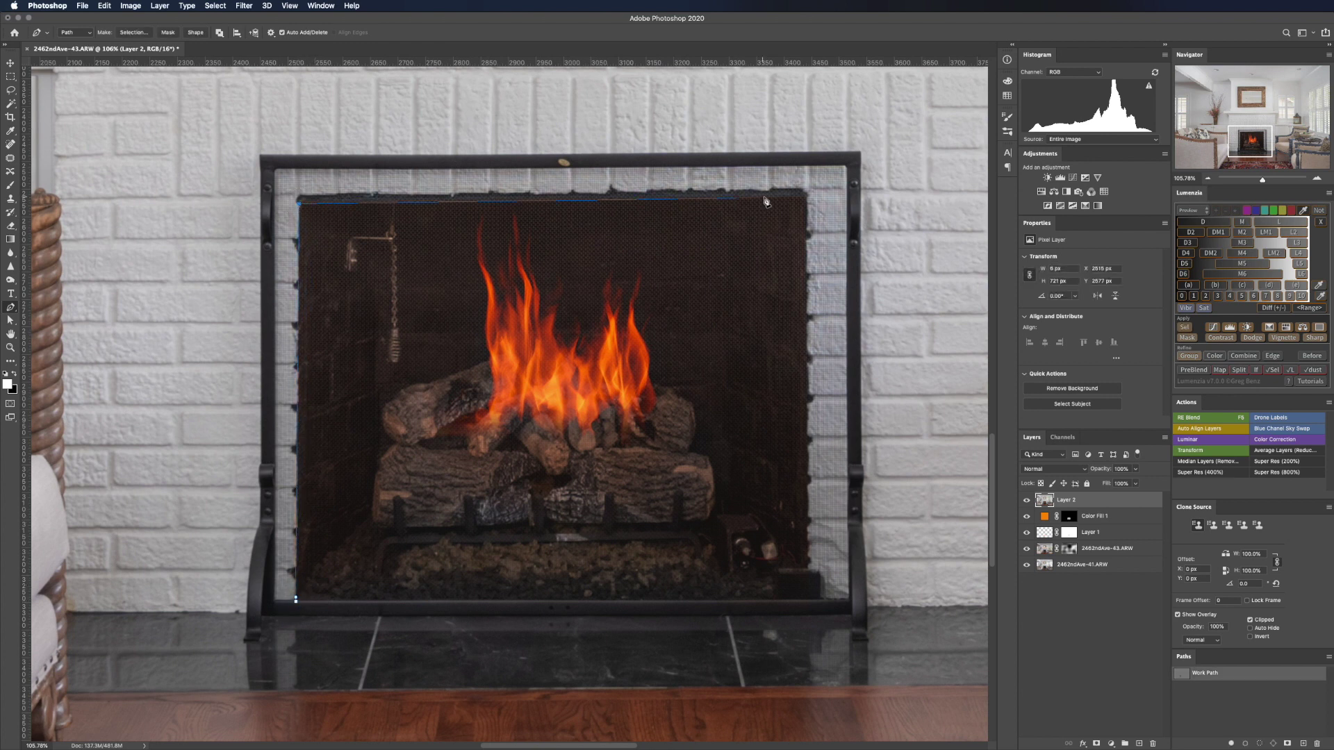
{"action": "left_click", "coordinate": [806, 199]}
{"action": "left_click", "coordinate": [806, 600]}
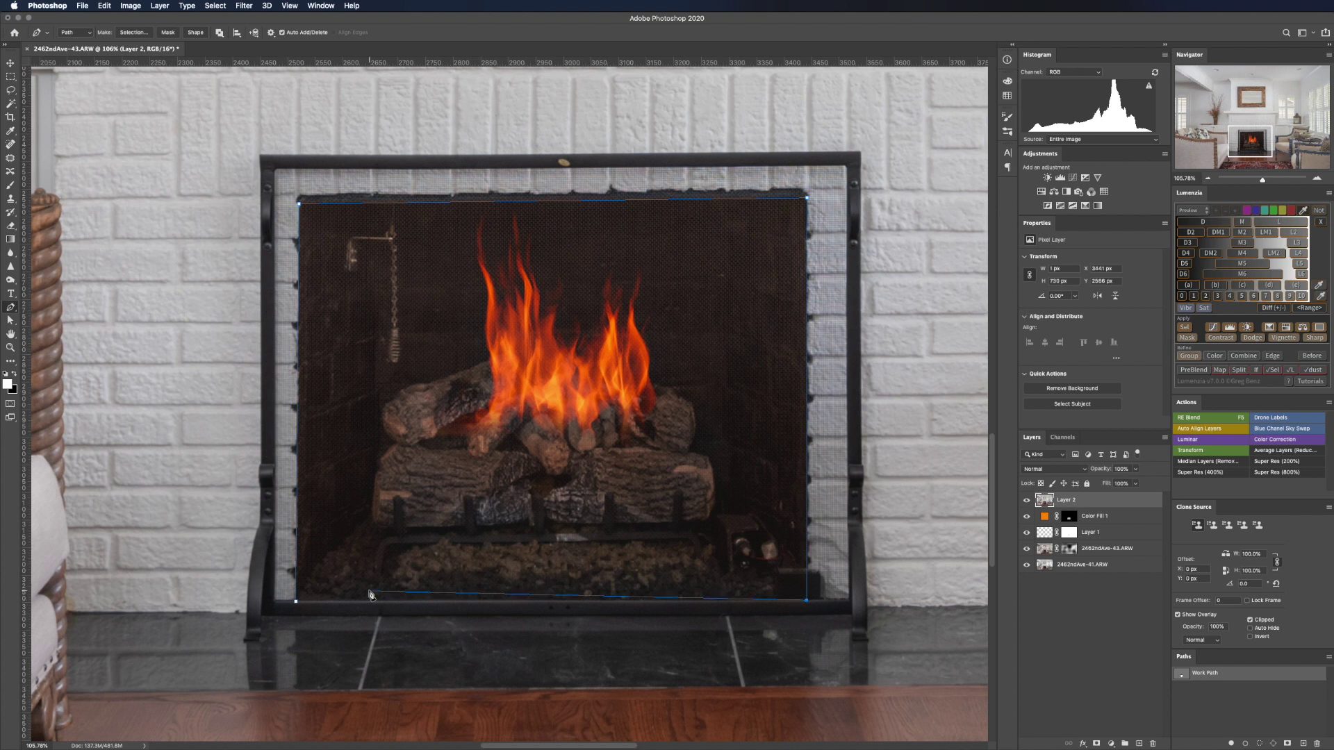
{"action": "left_click", "coordinate": [296, 602]}
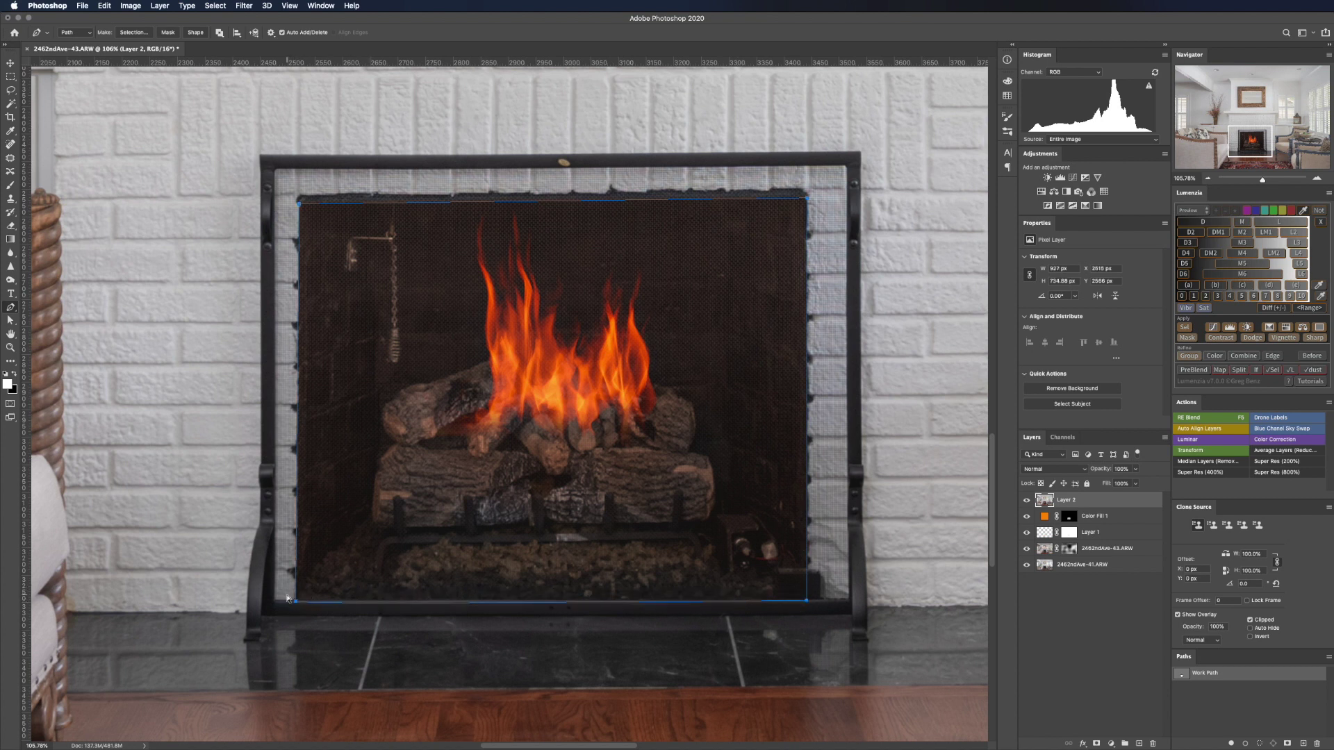
{"action": "key", "text": "super+Return"}
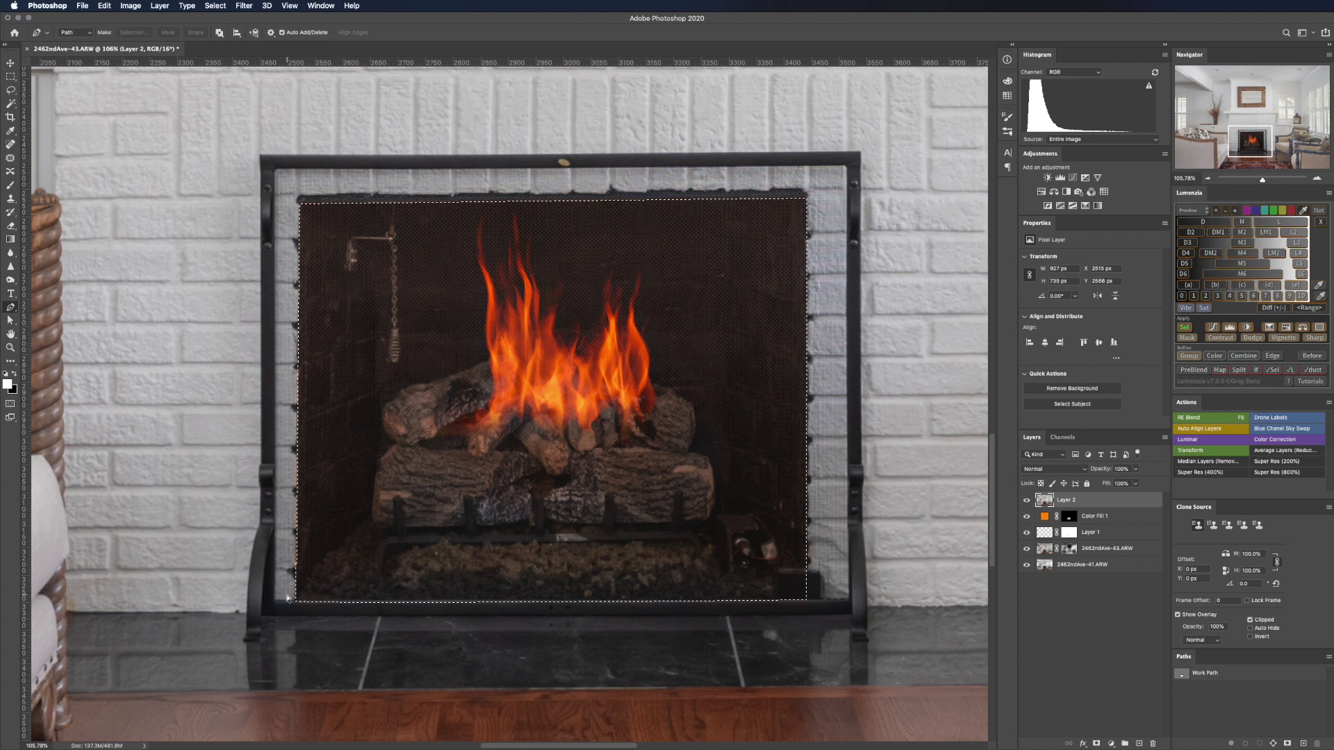
{"action": "key", "text": "super+j"}
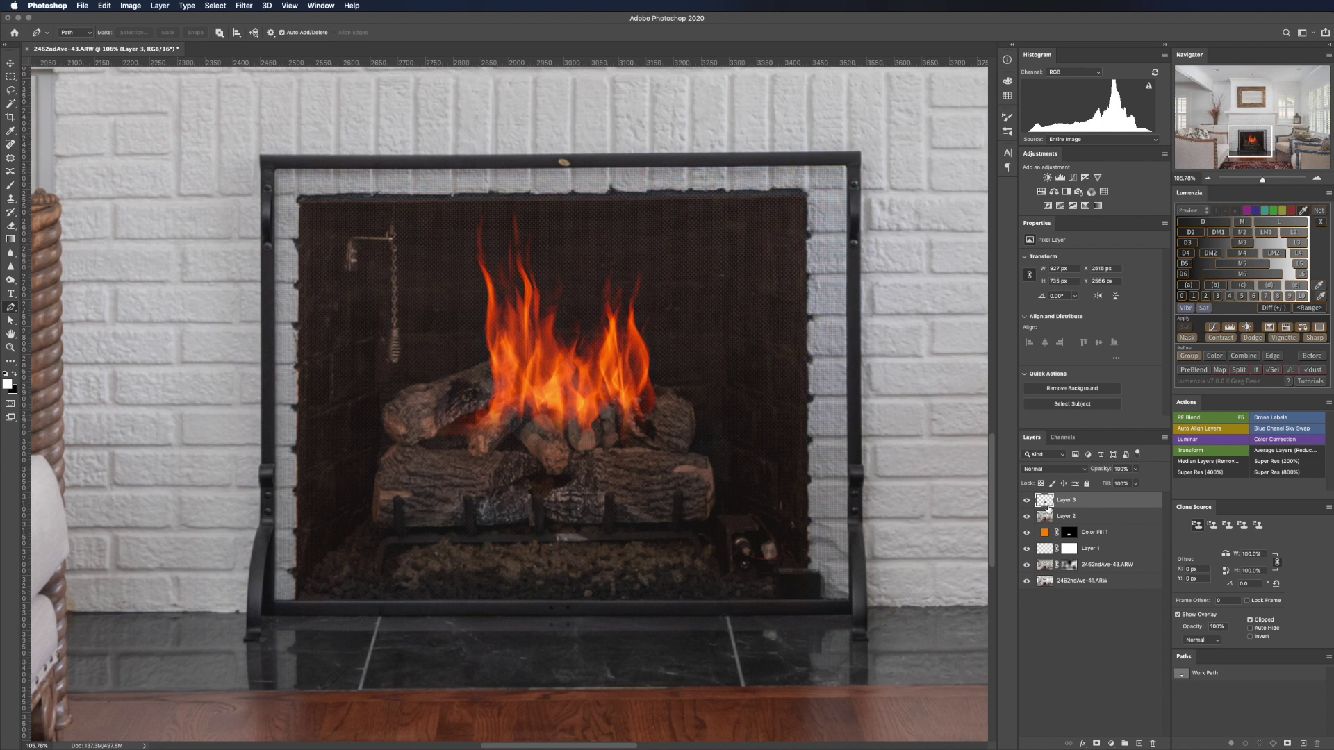
Step: Delete the Layer 2 composite and zoom out to show the whole room
{"action": "left_click_drag", "start_coordinate": [1112, 518], "coordinate": [1156, 745]}
{"action": "key", "text": "z"}
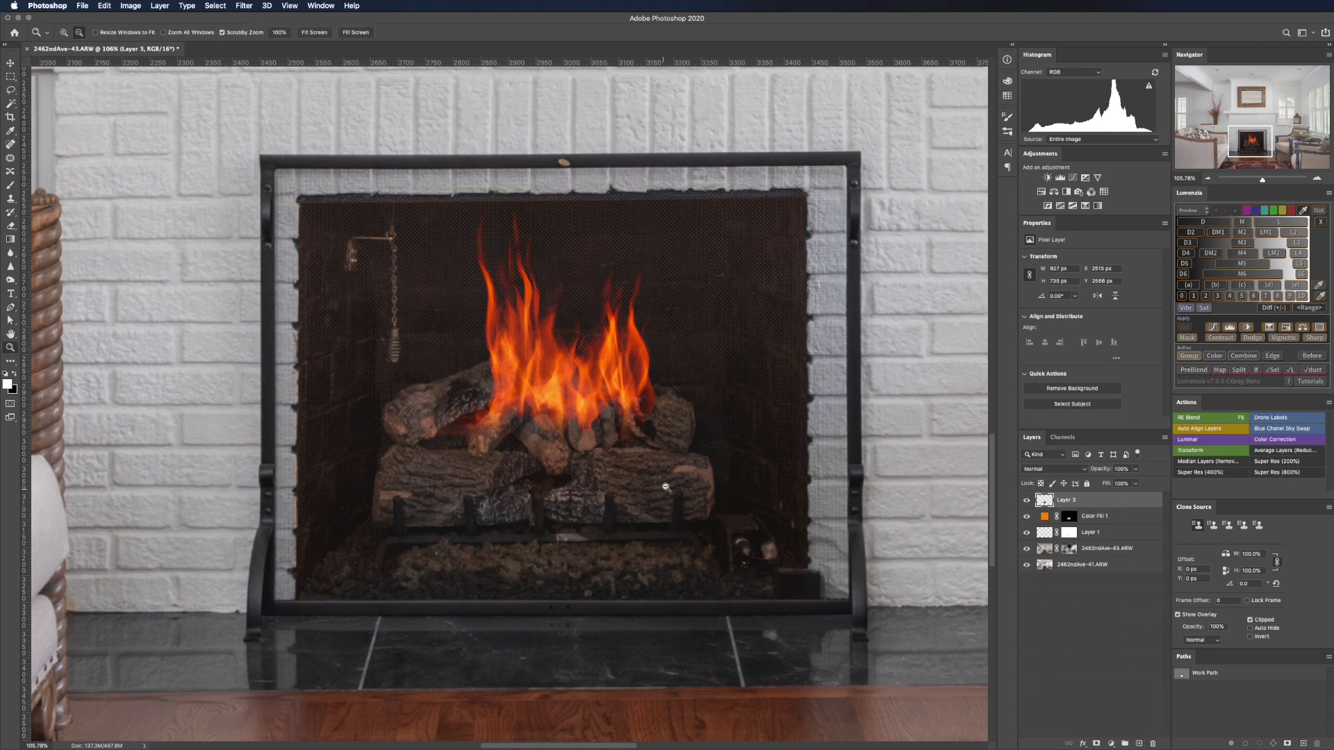
{"action": "left_click_drag", "start_coordinate": [678, 509], "coordinate": [673, 470]}
{"action": "key", "text": "p"}
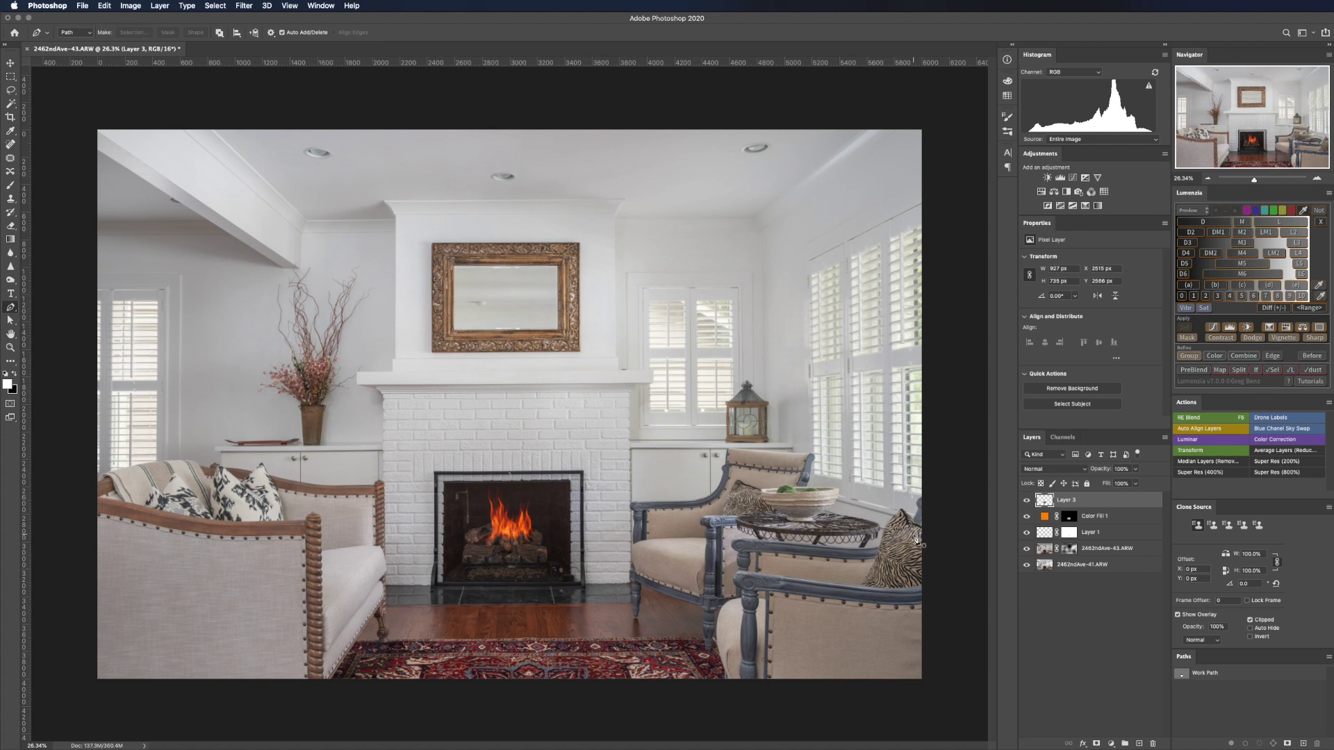
Step: Flip Layer 3 vertically and drag it onto the floor below the hearth as a reflection
{"action": "key", "text": "super+t"}
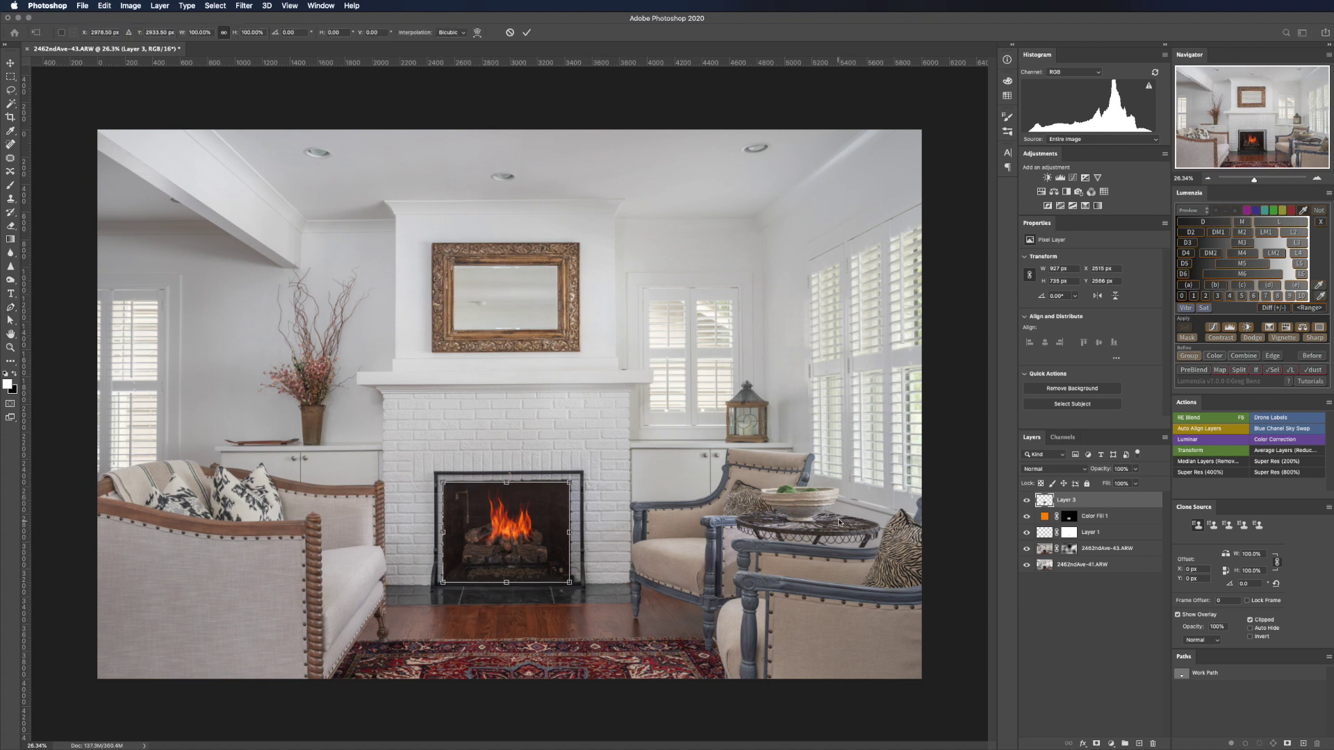
{"action": "right_click", "coordinate": [508, 529]}
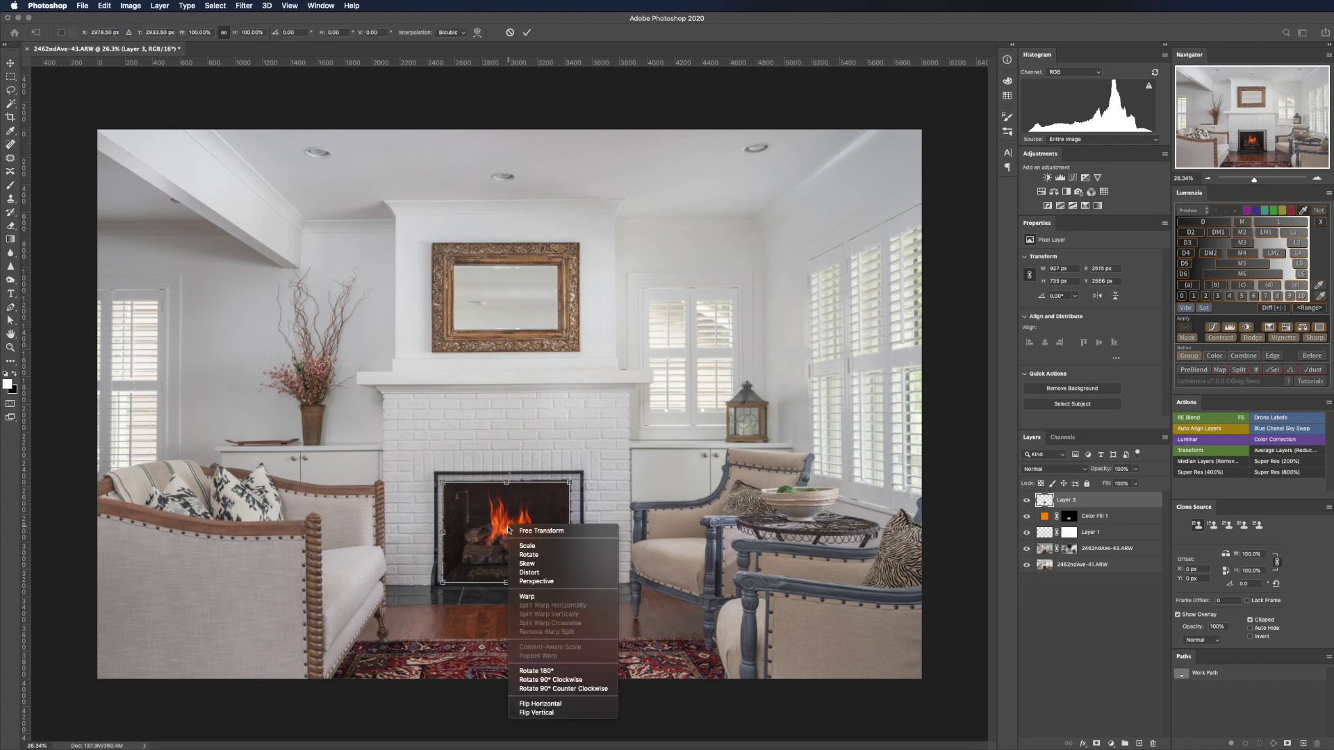
{"action": "left_click", "coordinate": [541, 713]}
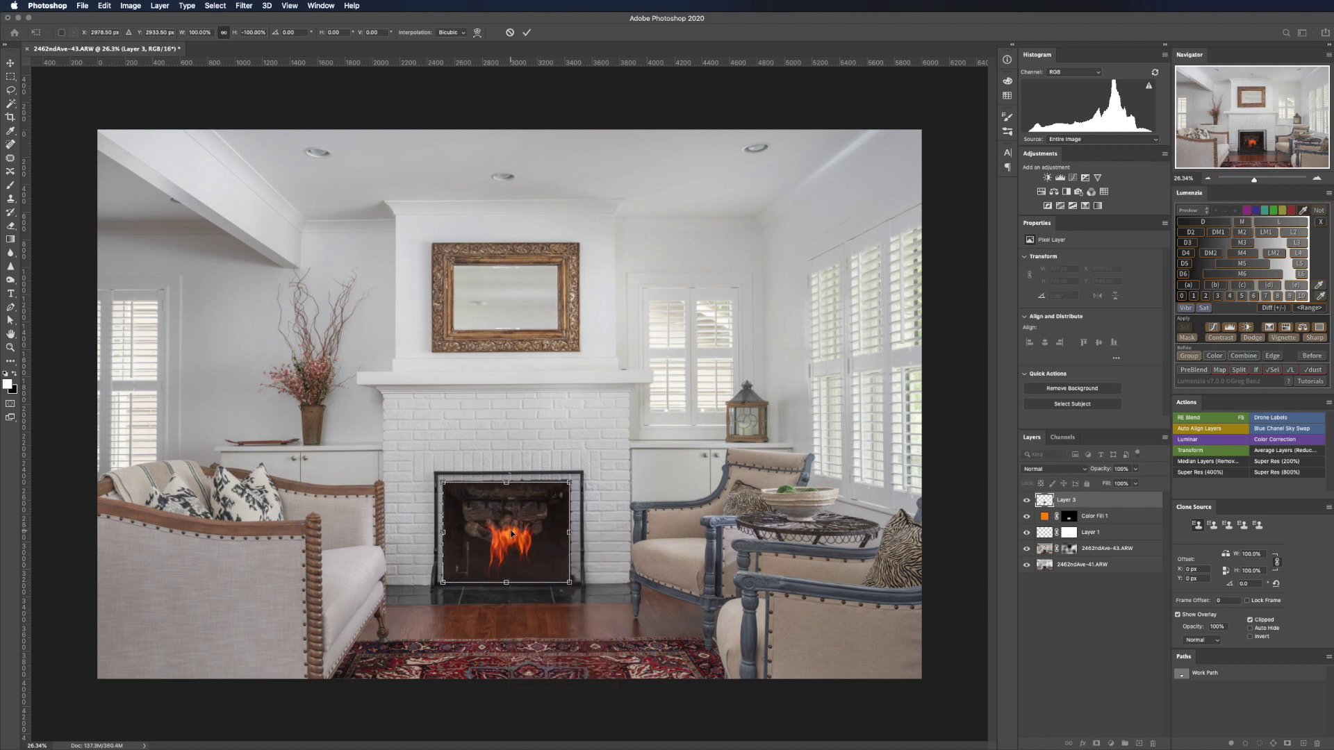
{"action": "left_click_drag", "start_coordinate": [512, 534], "coordinate": [510, 629]}
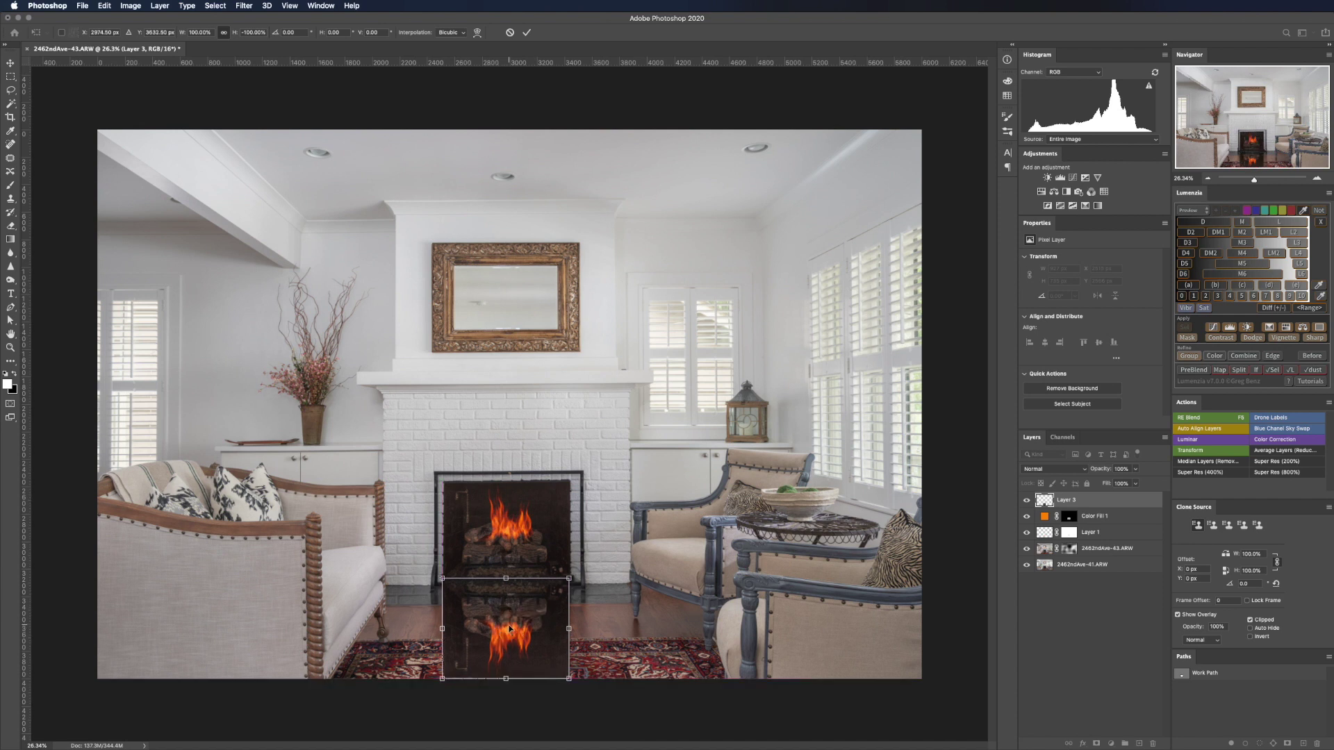
{"action": "key", "text": "Return"}
{"action": "key", "text": "p"}
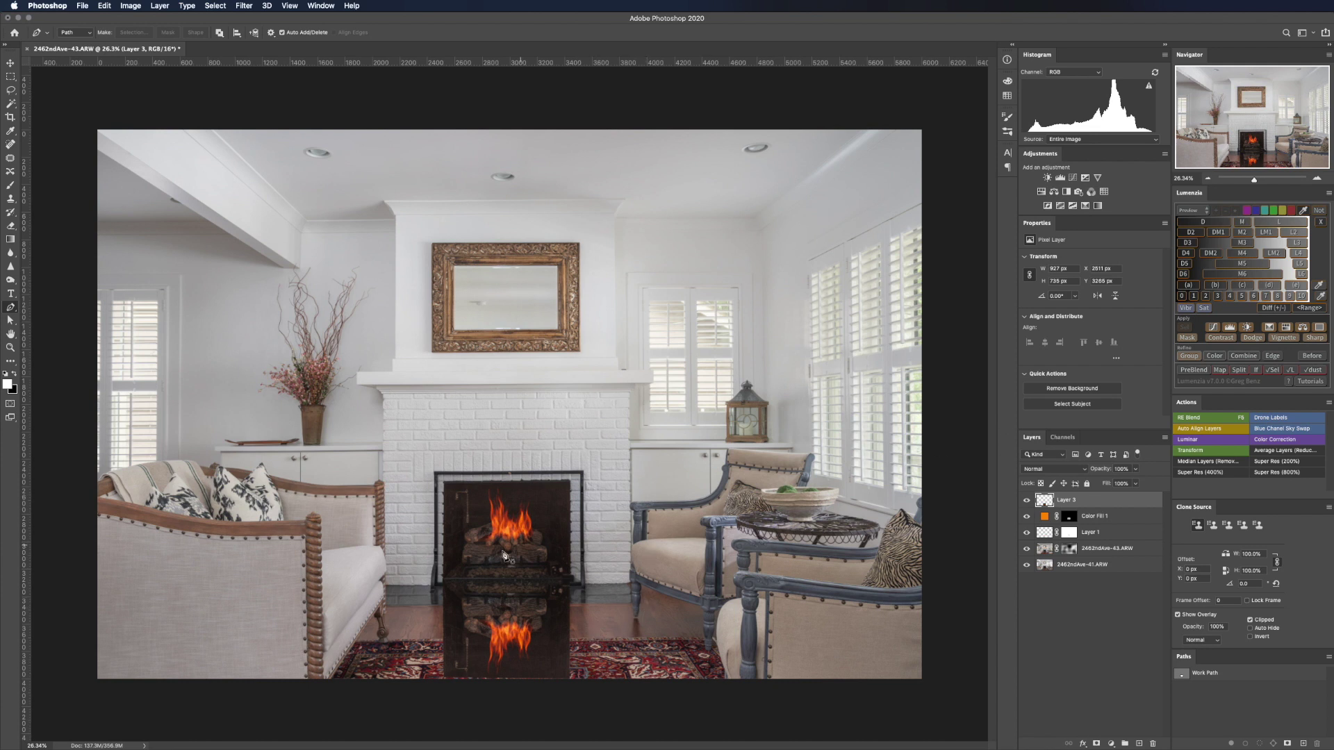
{"action": "scroll", "coordinate": [555, 589], "scroll_direction": "down", "scroll_amount": 3}
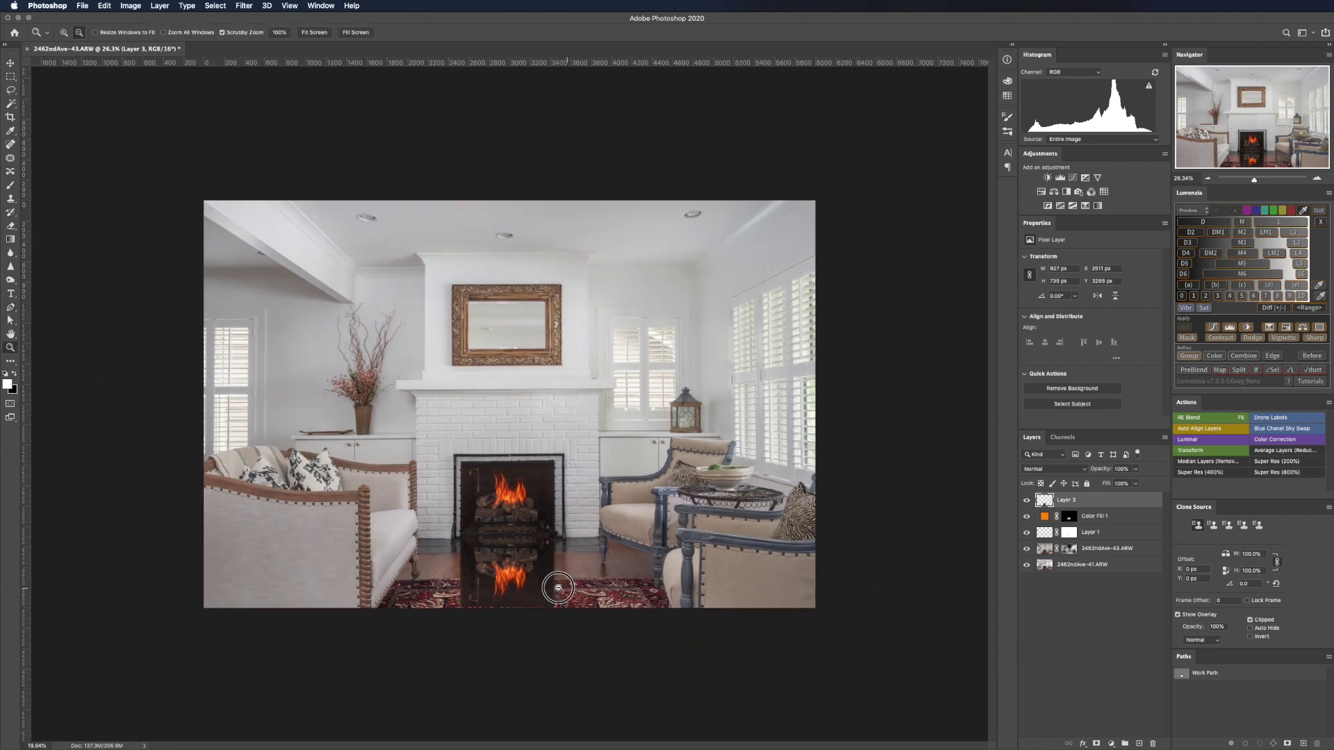
Step: Set Layer 3 to Lighter Color, apply a 12 px Gaussian Blur, and lower its opacity to 40%
{"action": "left_click", "coordinate": [1061, 470]}
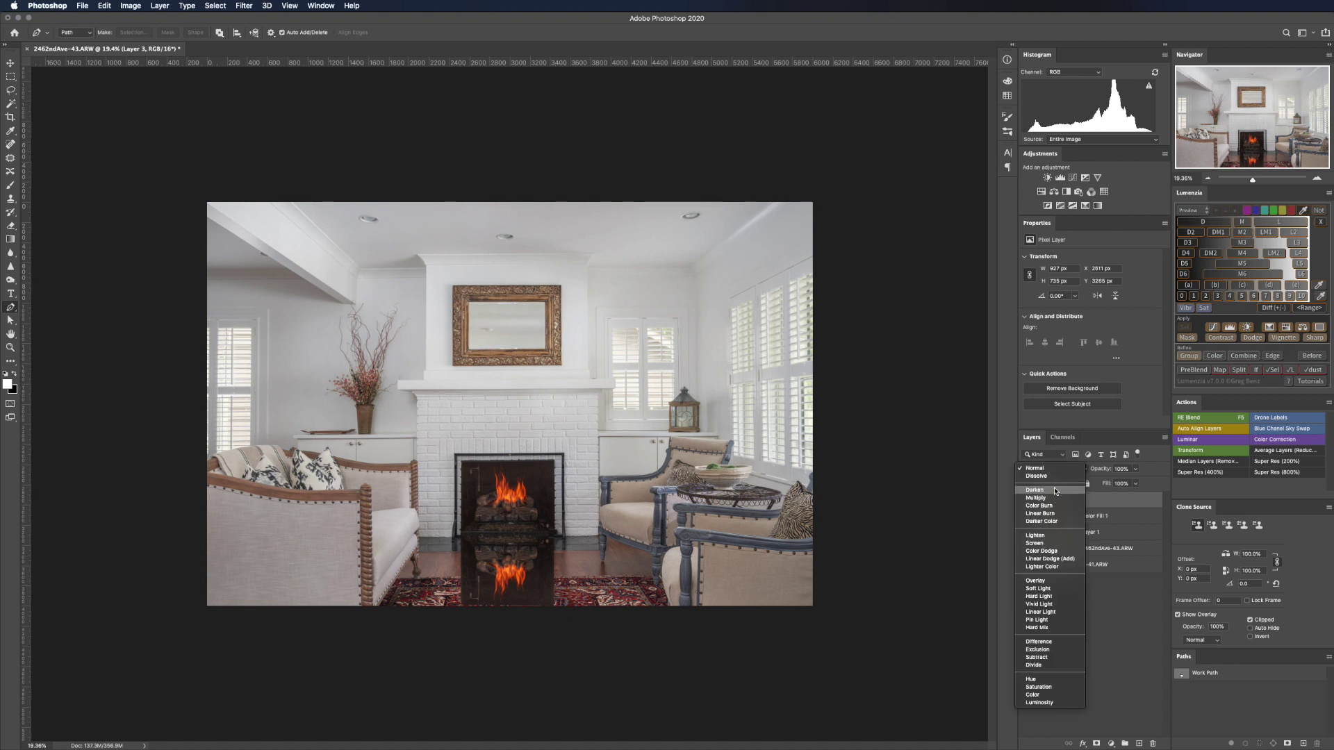
{"action": "left_click", "coordinate": [1049, 568]}
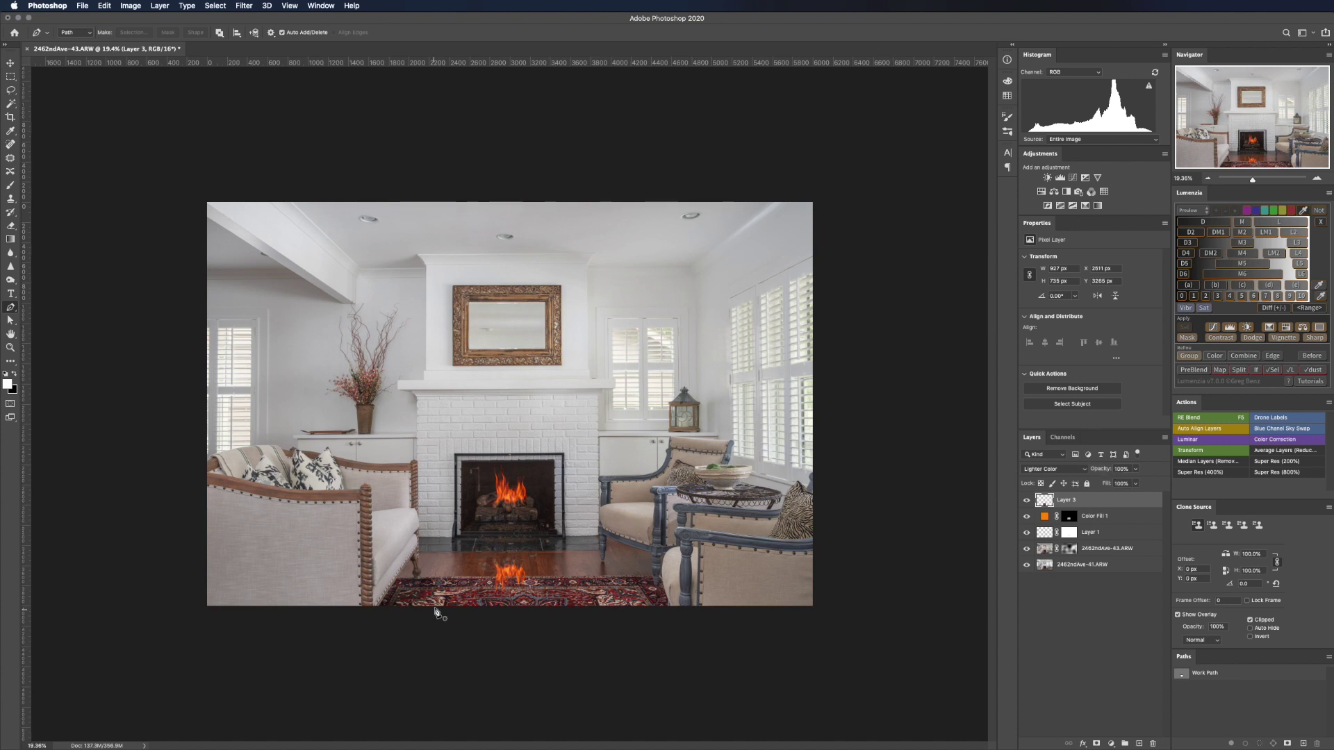
{"action": "left_click", "coordinate": [243, 6]}
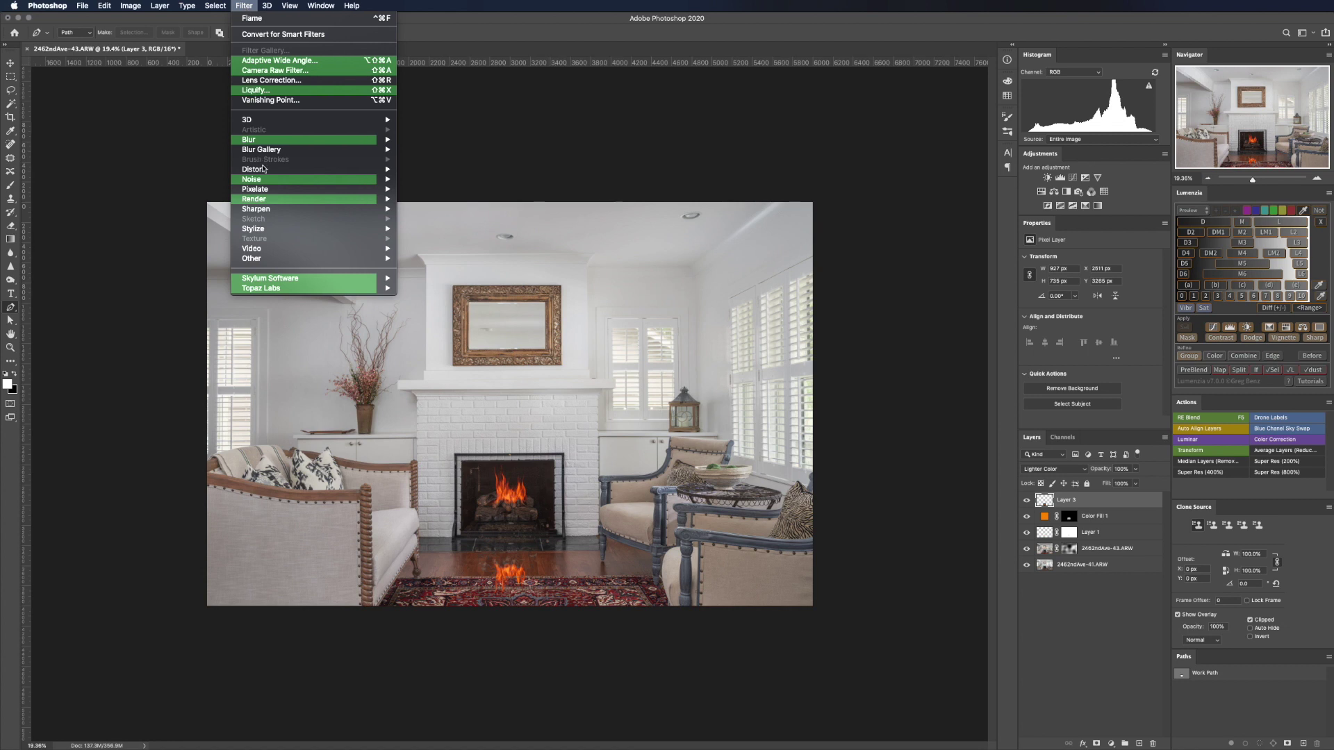
{"action": "mouse_move", "coordinate": [267, 145]}
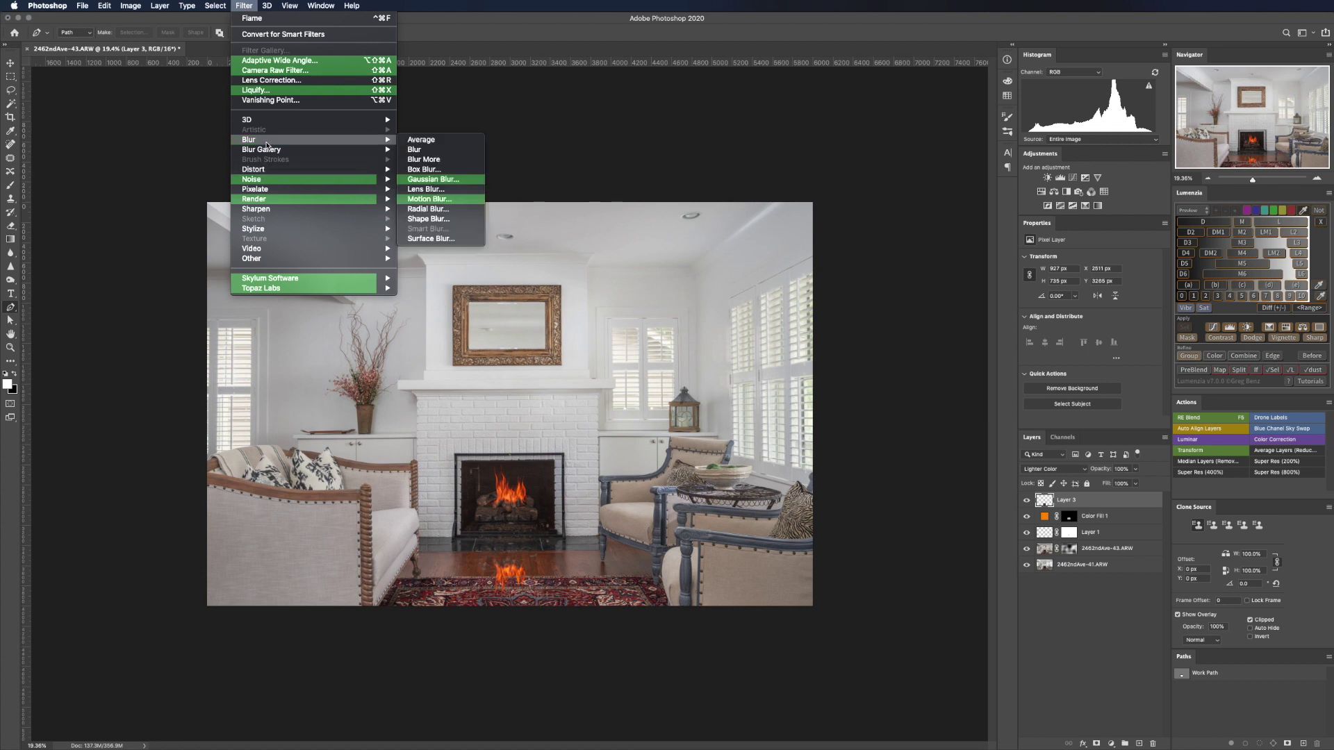
{"action": "left_click", "coordinate": [445, 180]}
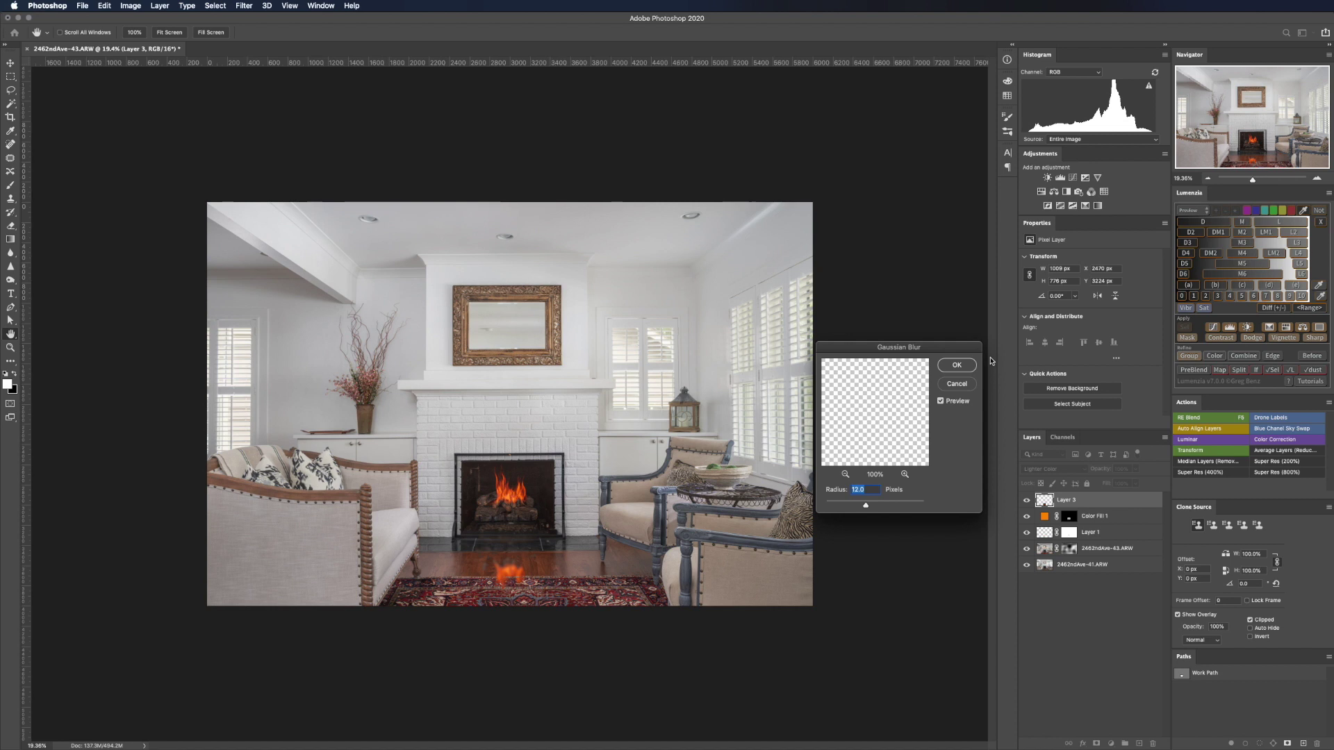
{"action": "left_click", "coordinate": [956, 366]}
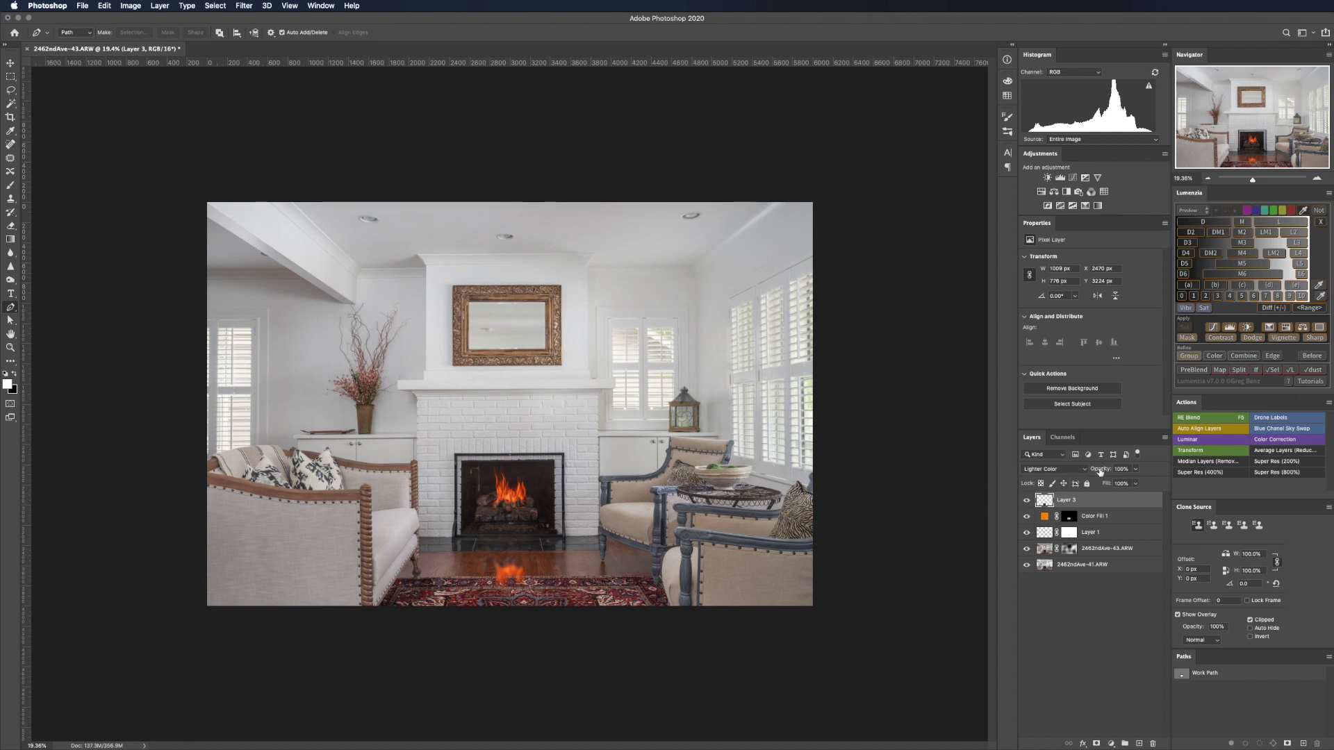
{"action": "left_click_drag", "start_coordinate": [1102, 472], "coordinate": [1068, 474]}
Step: Nudge the reflection upward with Free Transform and reduce its opacity to 36%
{"action": "key", "text": "ctrl+t"}
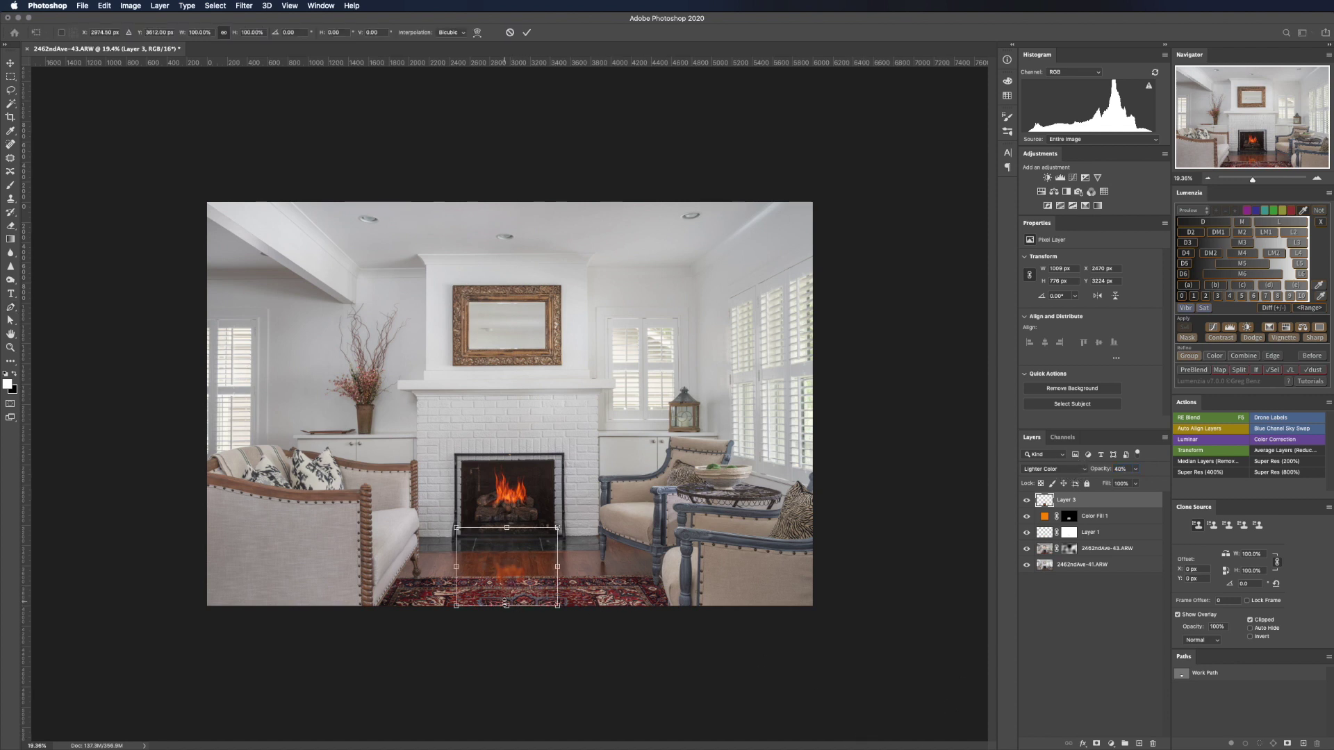
{"action": "left_click_drag", "start_coordinate": [512, 576], "coordinate": [507, 595]}
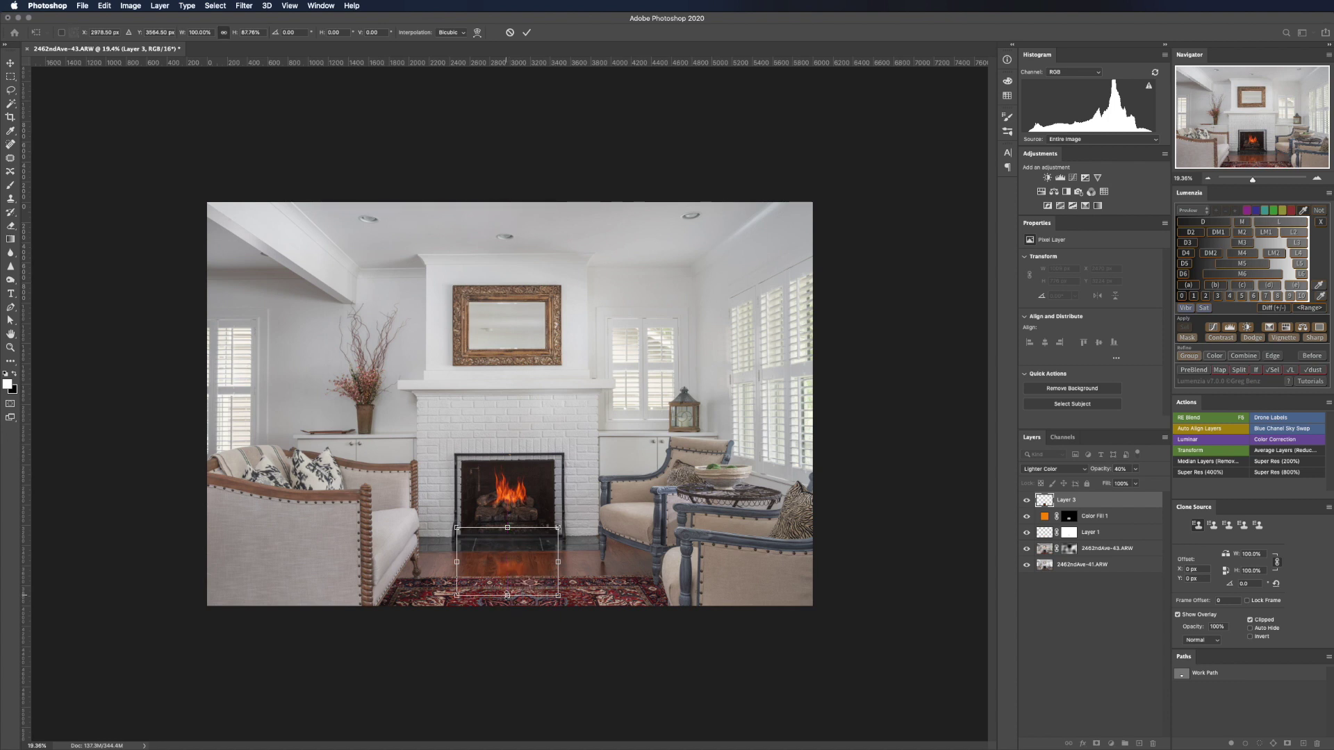
{"action": "key", "text": "Return"}
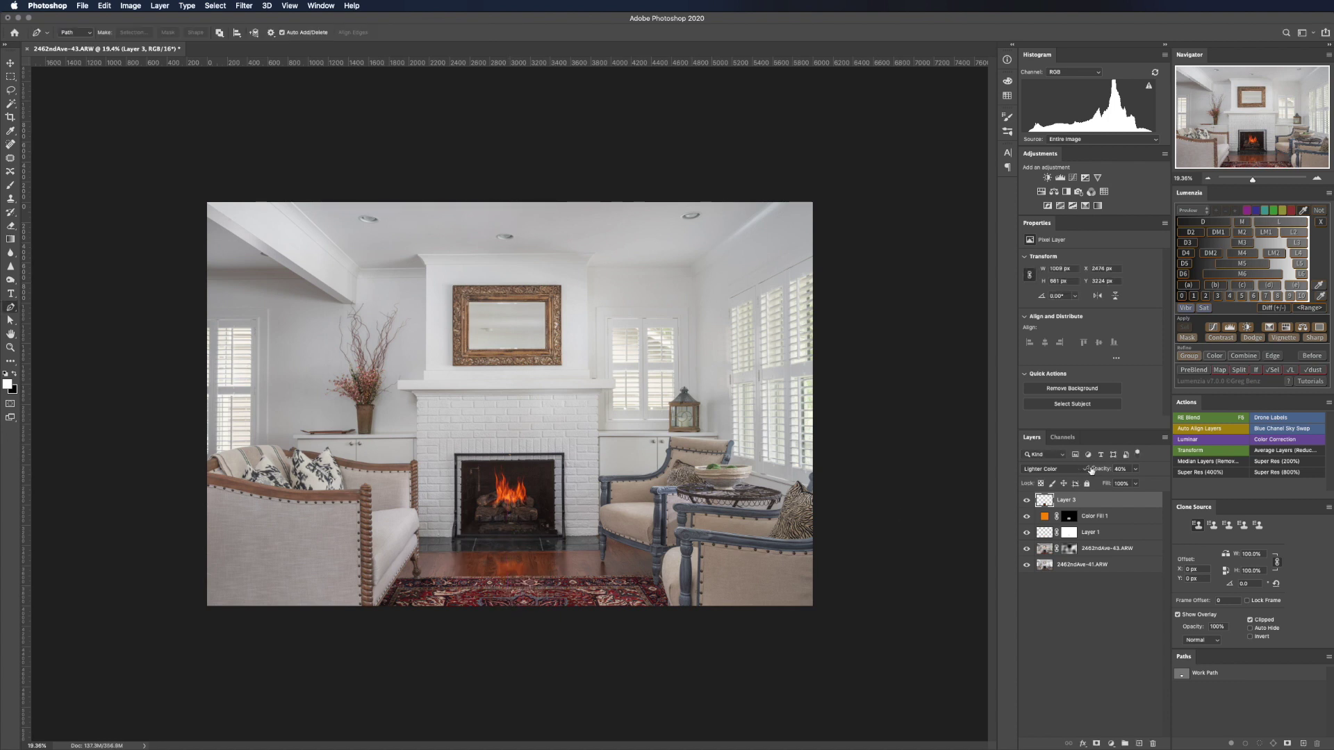
{"action": "left_click_drag", "start_coordinate": [1092, 470], "coordinate": [1094, 469]}
{"action": "left_click", "coordinate": [1026, 500]}
Step: Toggle the reflection and original fire layers on and off to compare them
{"action": "left_click", "coordinate": [1026, 500]}
{"action": "left_click", "coordinate": [1095, 521], "text": "shift"}
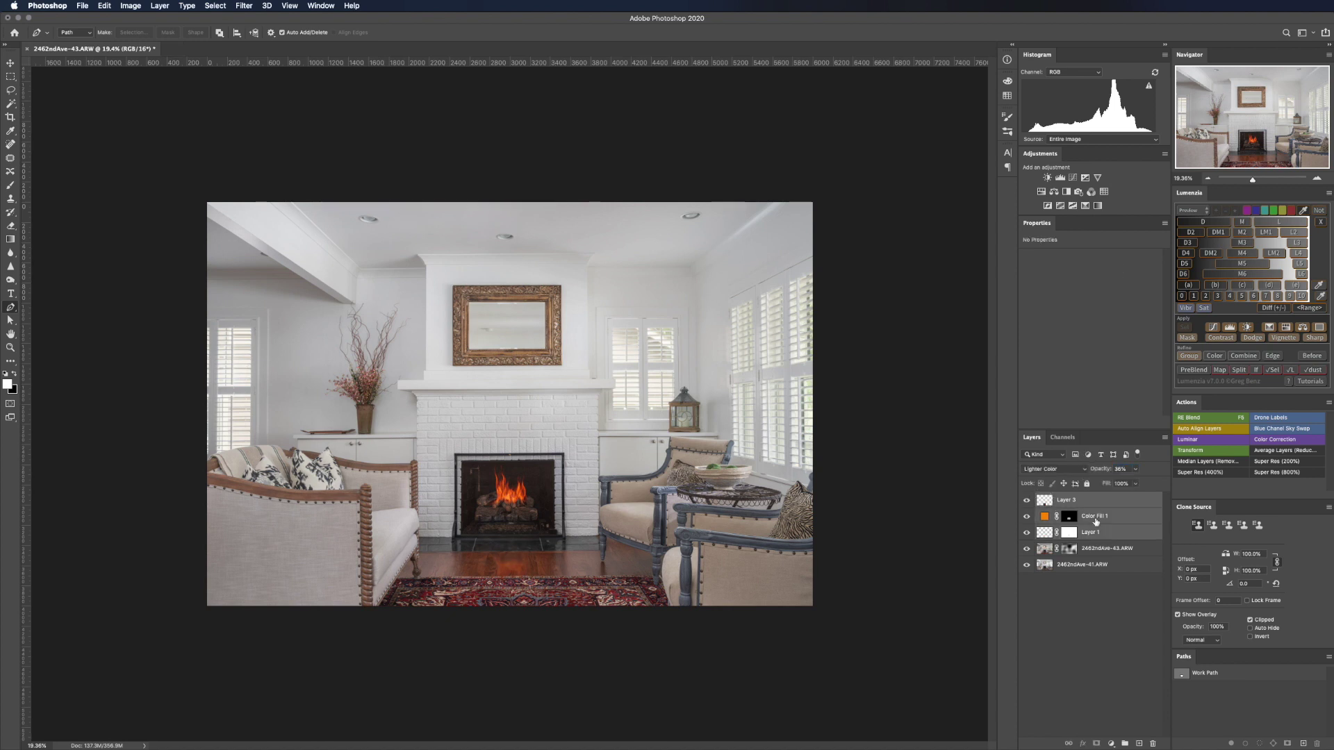
{"action": "left_click", "coordinate": [1105, 533]}
{"action": "left_click", "coordinate": [1026, 500]}
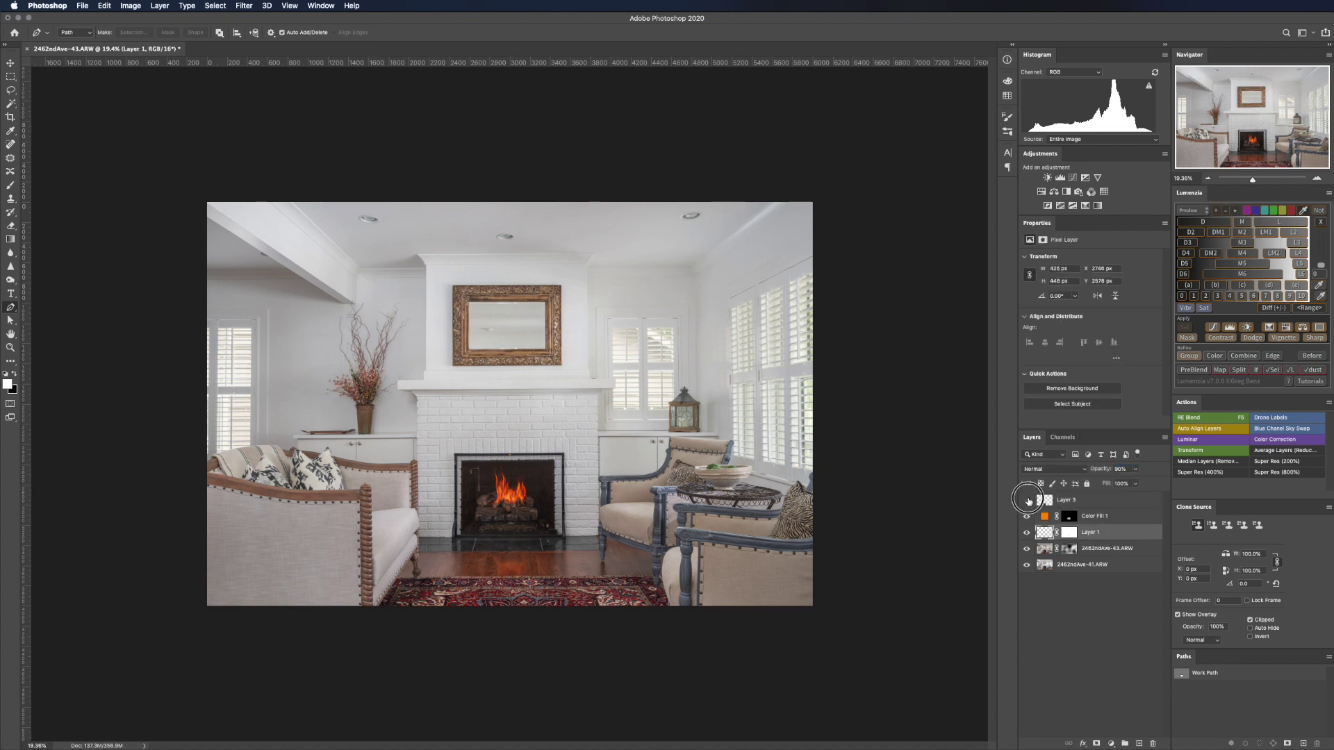
{"action": "left_click", "coordinate": [1026, 516]}
{"action": "left_click", "coordinate": [1027, 532]}
{"action": "left_click", "coordinate": [1027, 533]}
{"action": "left_click", "coordinate": [1027, 501]}
{"action": "left_click_drag", "start_coordinate": [541, 546], "coordinate": [543, 554]}
Step: Group Layers 1–3 into Group 1, compare before/after, and save as 2462ndAve-41-3.tif
{"action": "key", "text": "alt+period"}
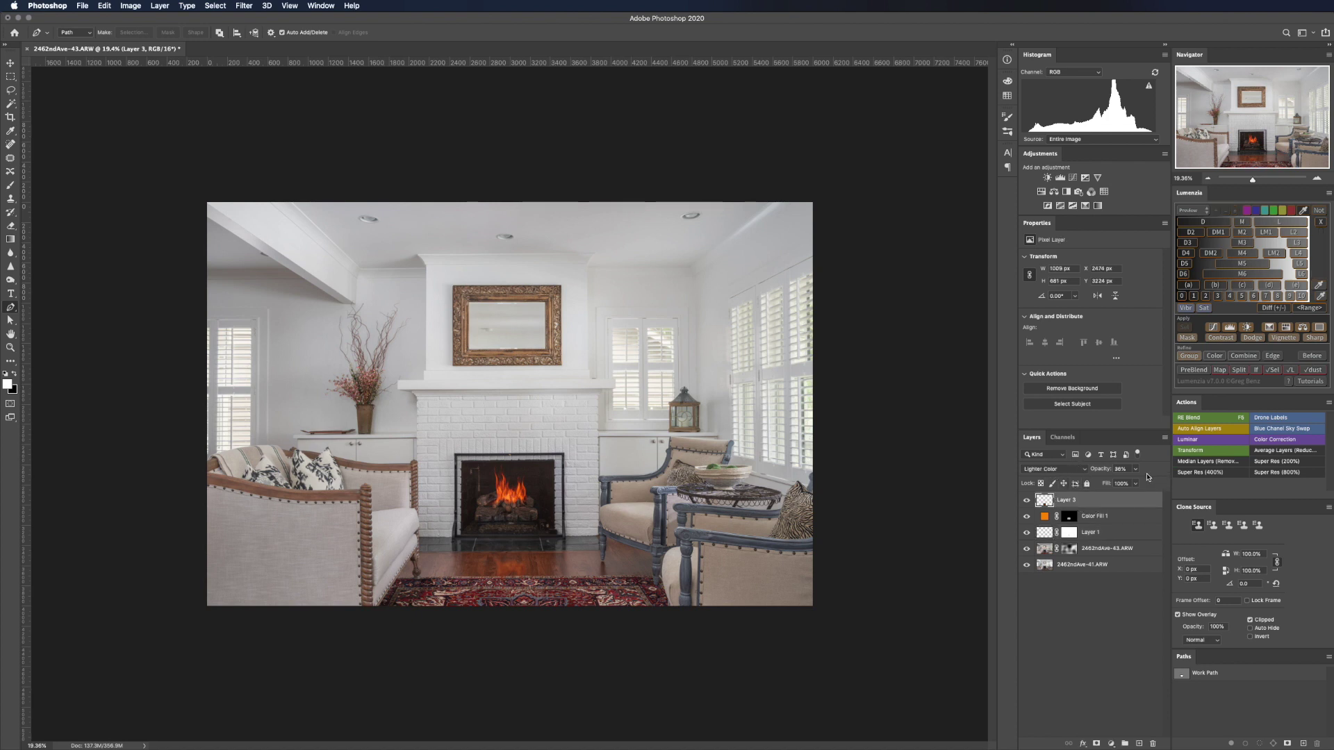
{"action": "left_click", "coordinate": [1107, 540], "text": "shift"}
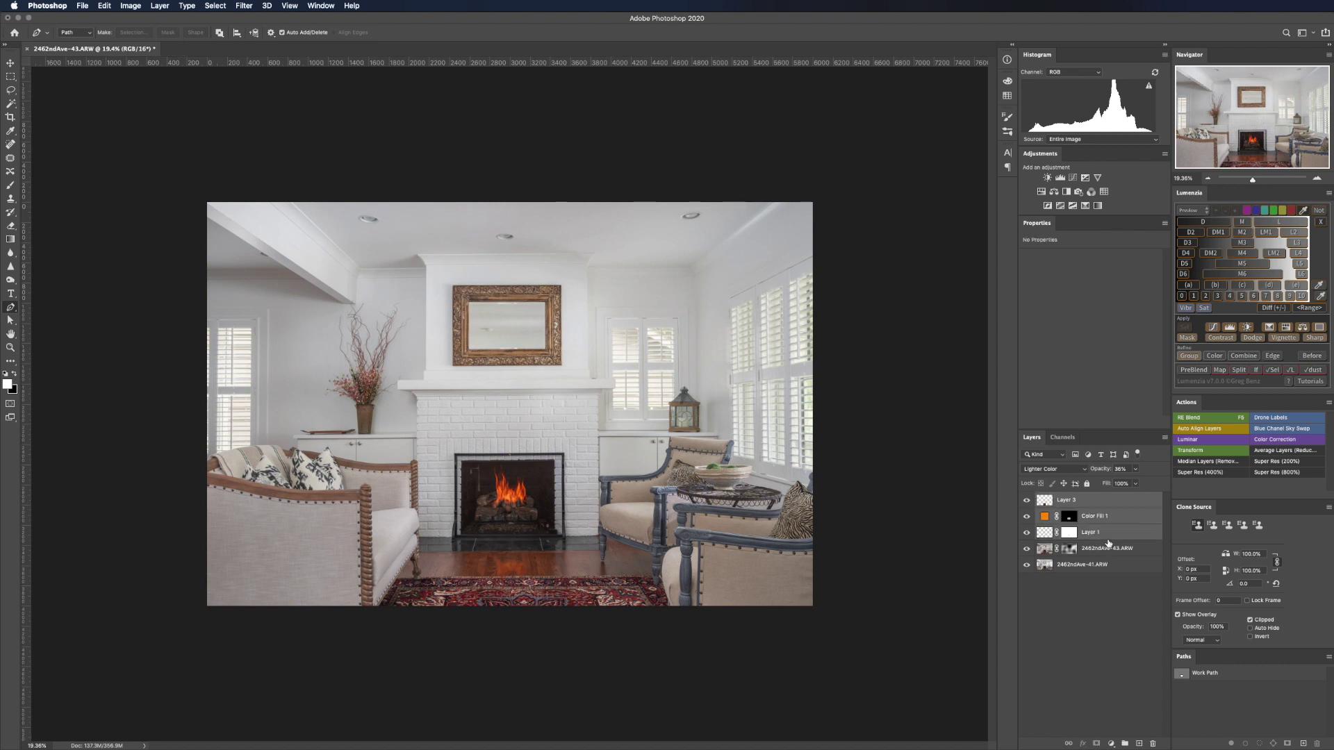
{"action": "key", "text": "super+g"}
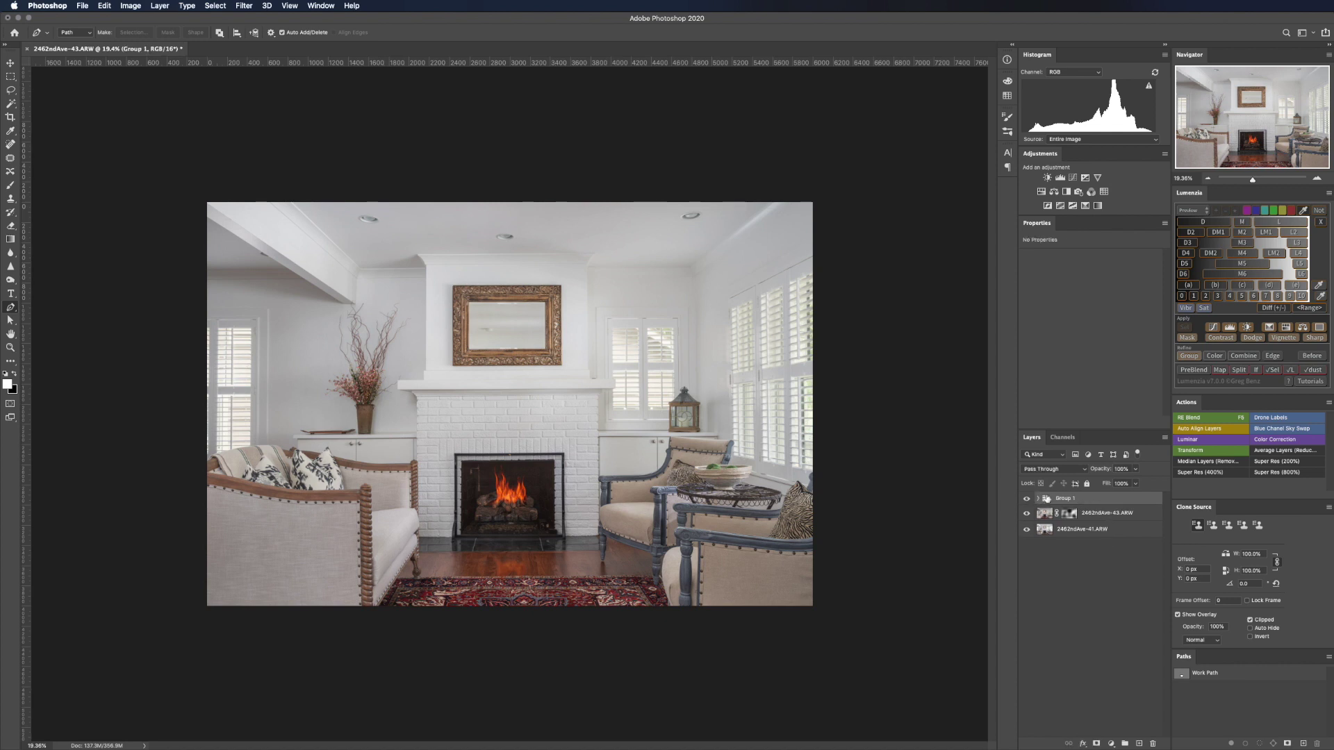
{"action": "left_click", "coordinate": [1026, 500]}
{"action": "left_click", "coordinate": [1026, 500]}
{"action": "left_click", "coordinate": [1026, 500]}
{"action": "left_click", "coordinate": [1026, 500]}
{"action": "left_click", "coordinate": [1026, 500]}
{"action": "left_click", "coordinate": [1026, 500]}
{"action": "left_click", "coordinate": [1026, 500]}
{"action": "left_click", "coordinate": [1026, 500]}
{"action": "key", "text": "super+s"}
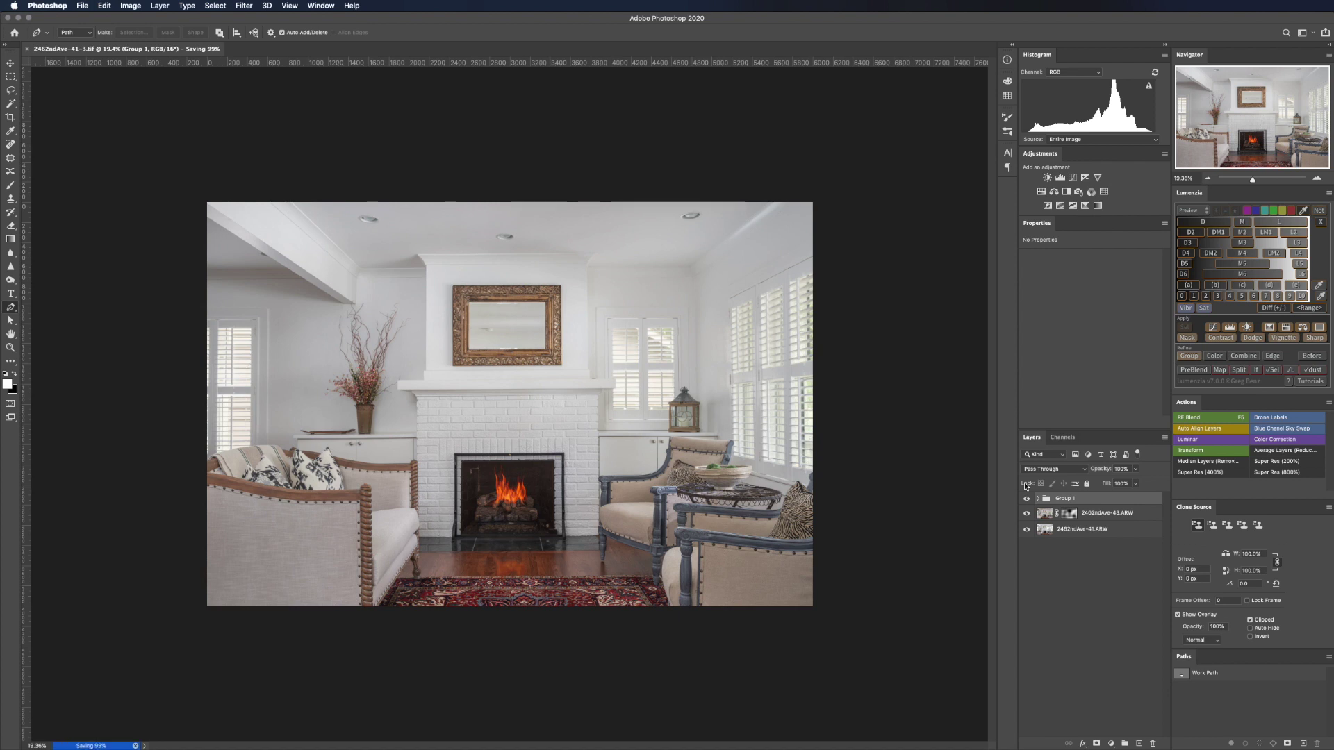
Step: In Lightroom, apply RE - Finishing Touches, set Exposure to -0.25, and apply Upright Full
{"action": "key", "text": "super+Tab"}
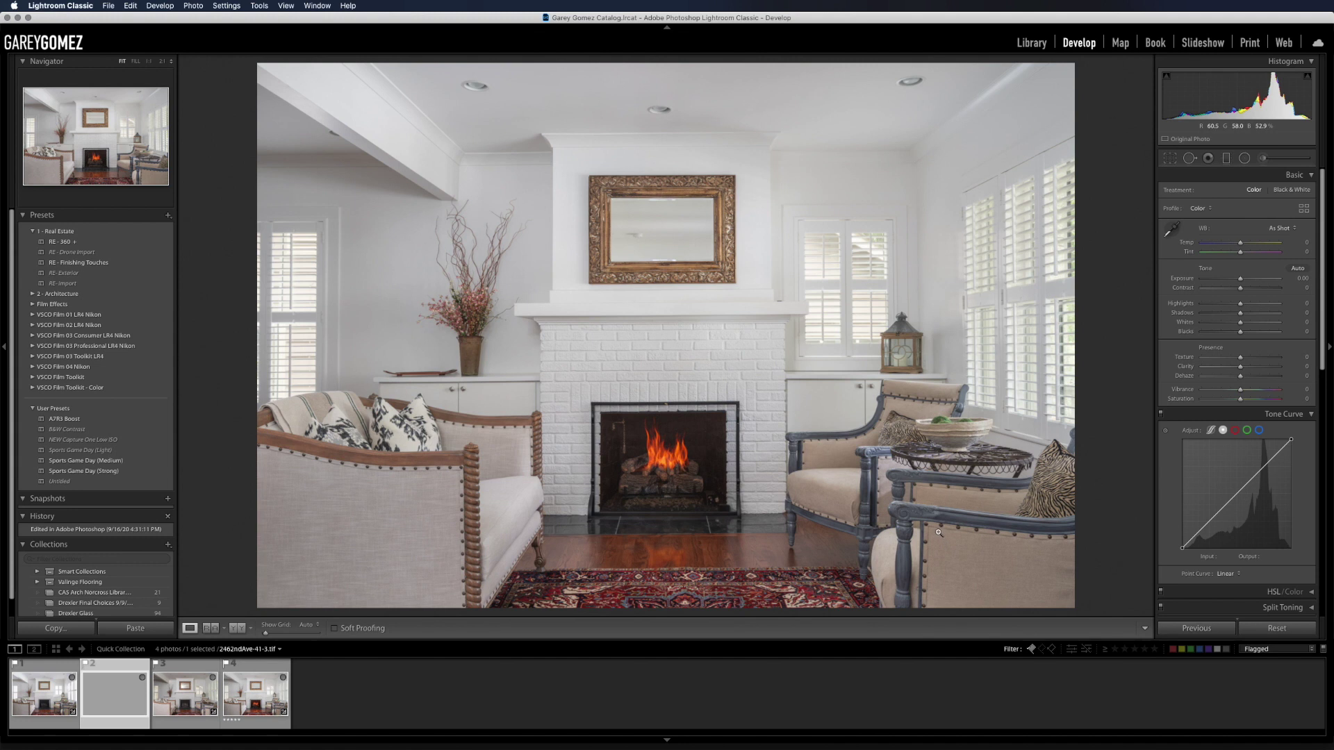
{"action": "left_click", "coordinate": [81, 265]}
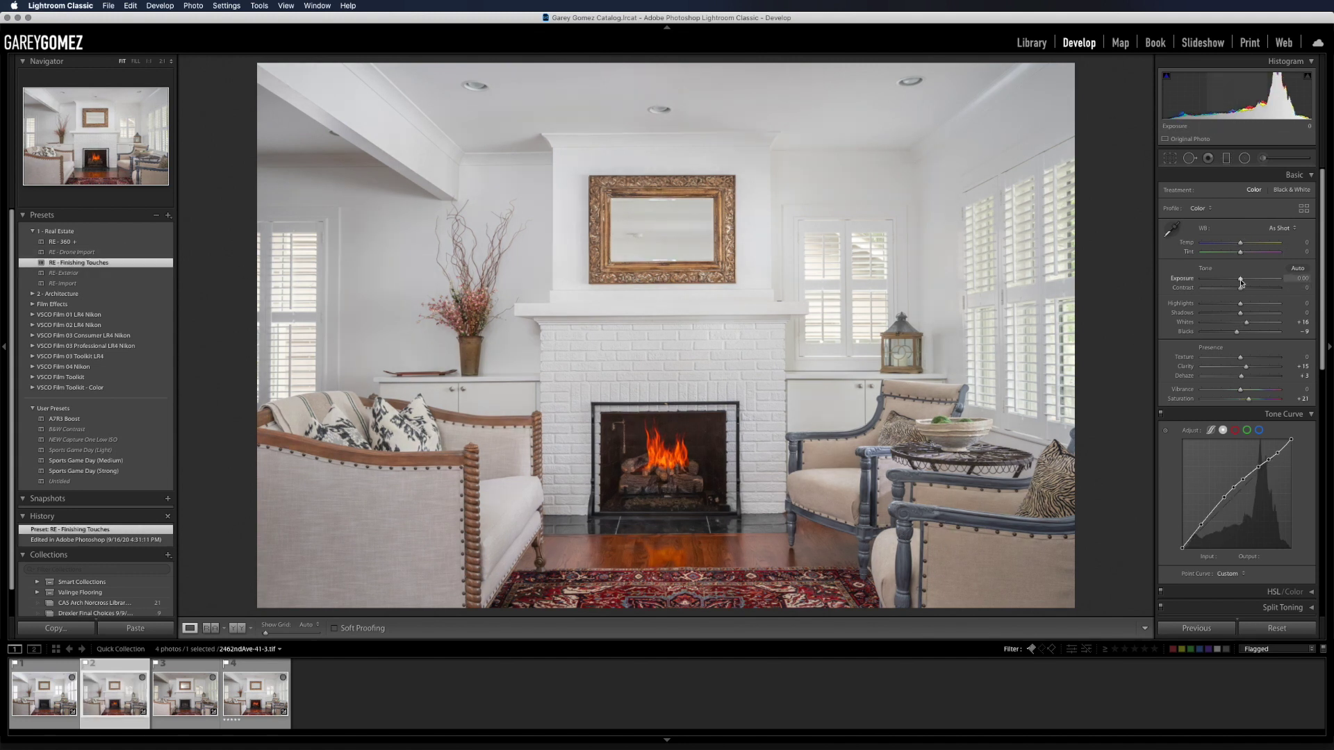
{"action": "left_click_drag", "start_coordinate": [1240, 280], "coordinate": [1235, 333]}
{"action": "scroll", "coordinate": [1207, 466], "scroll_direction": "down", "scroll_amount": 10}
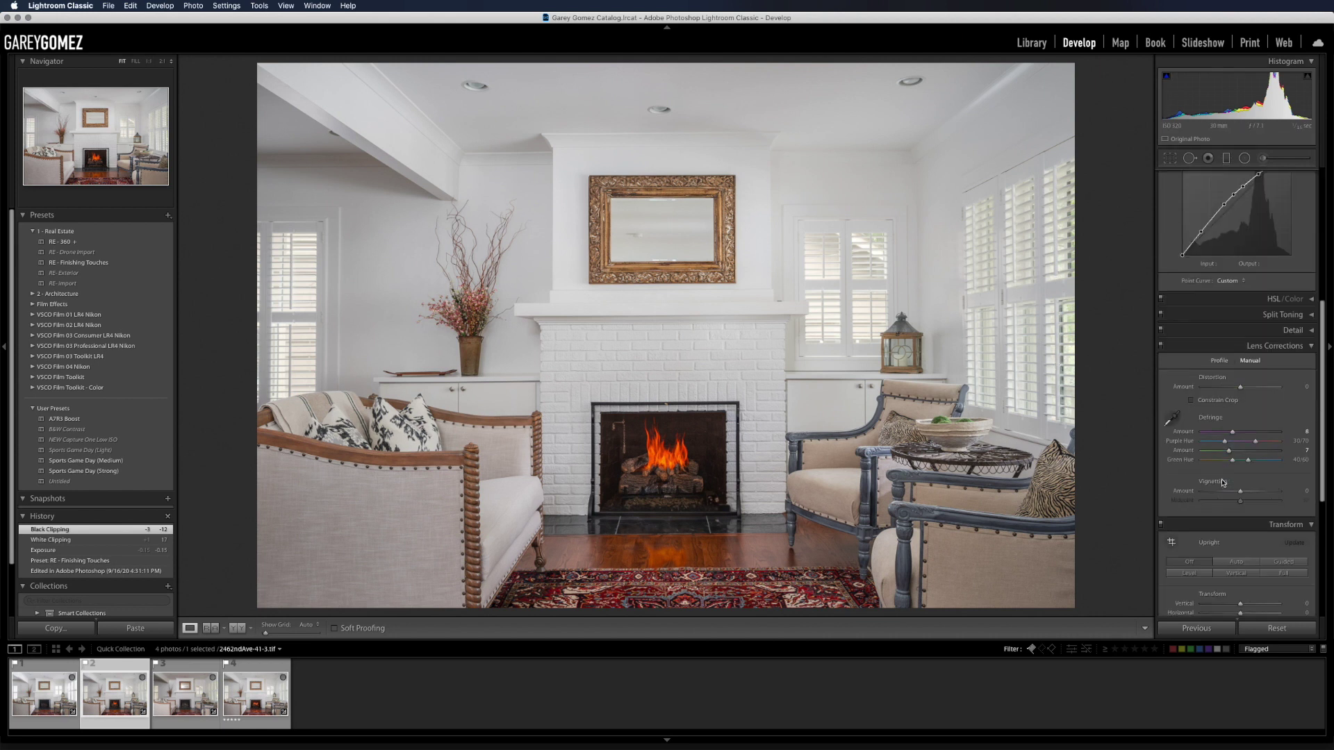
{"action": "left_click", "coordinate": [1289, 321]}
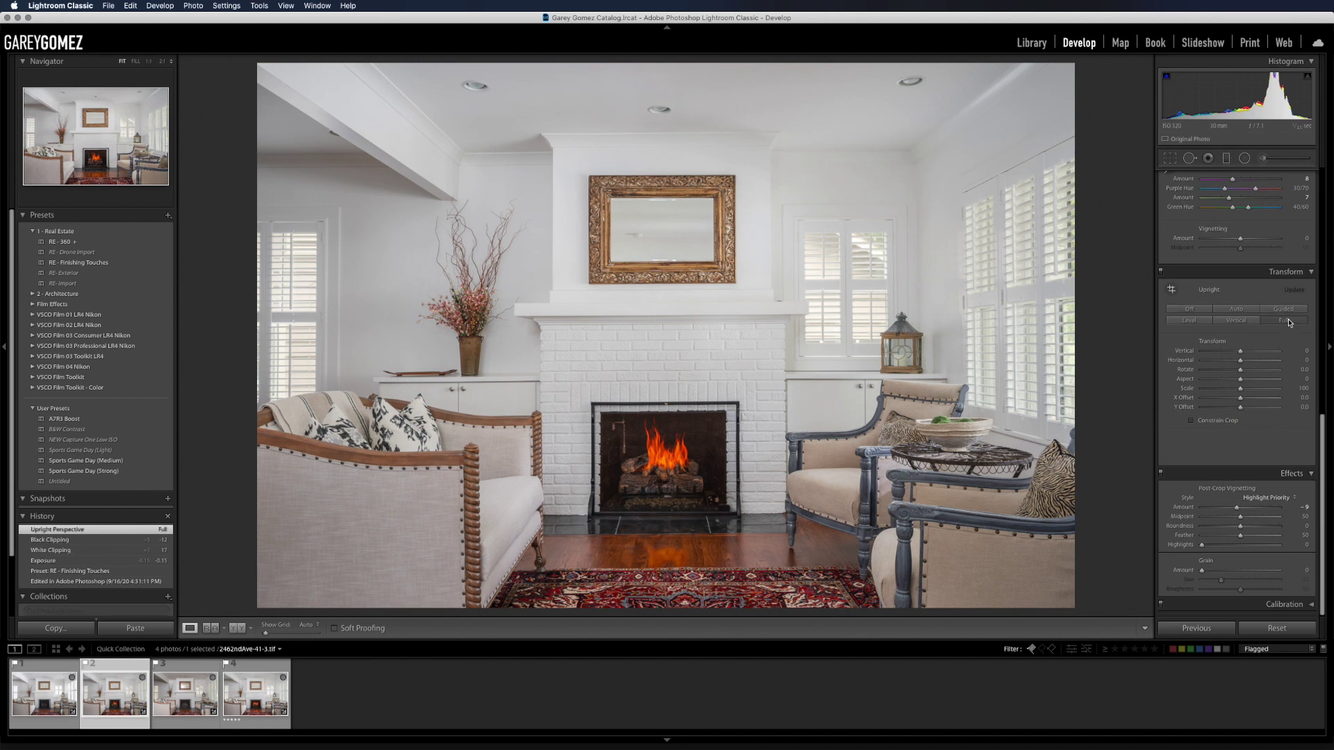